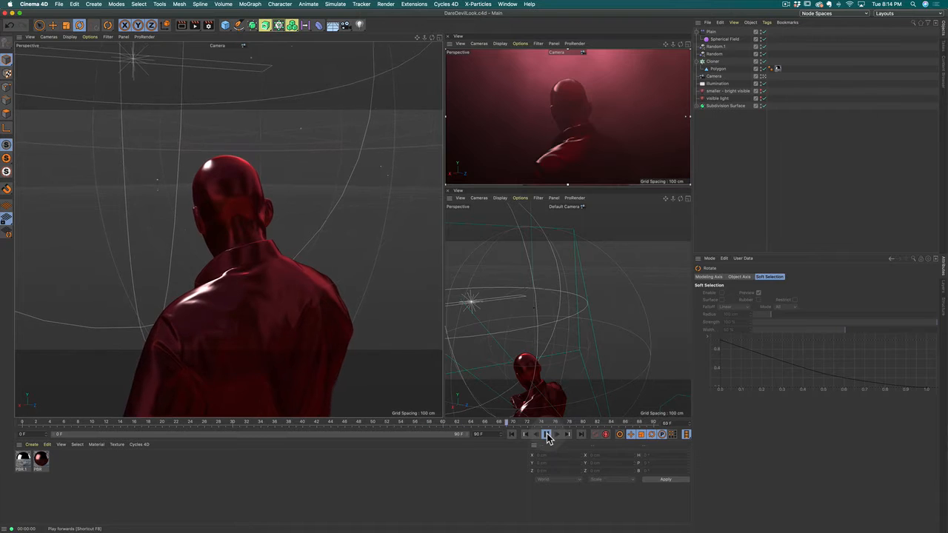
# Stop the animation playback and set the render output size to 1920 by 1080 pixels in the render settings
pyautogui.press('space')
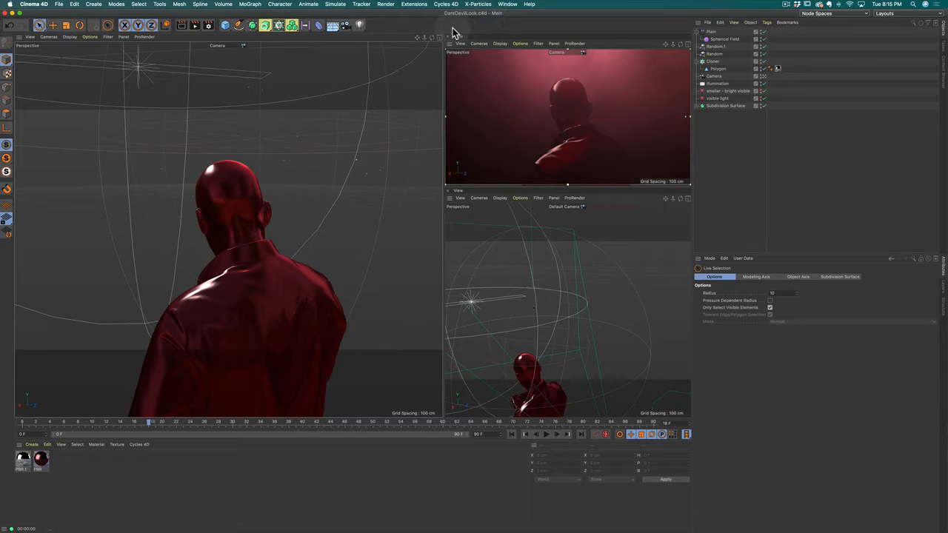
pyautogui.click(208, 26)
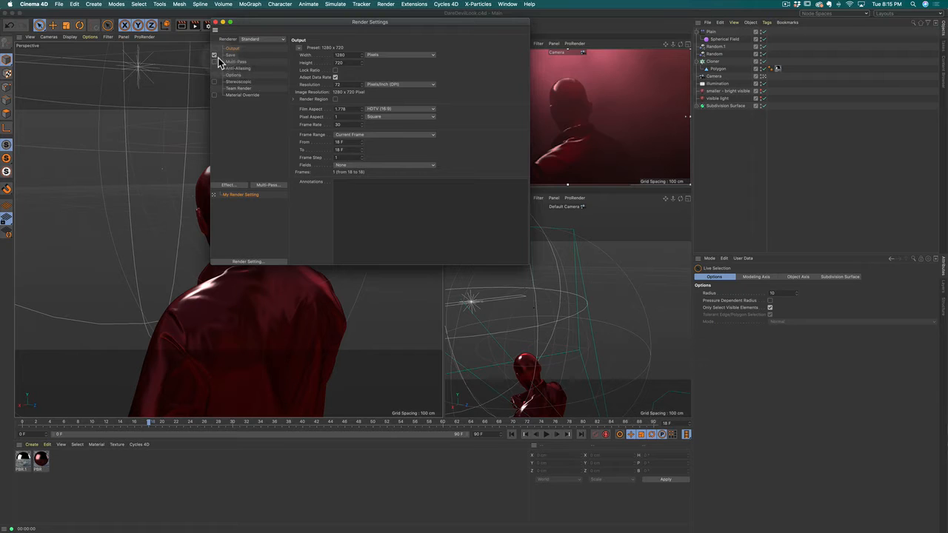
pyautogui.doubleClick(339, 54)
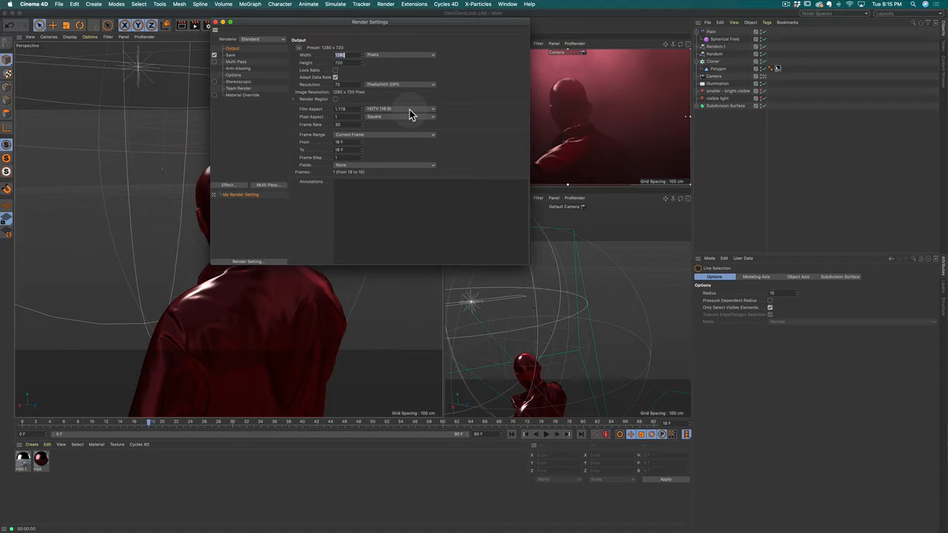
pyautogui.write('10')
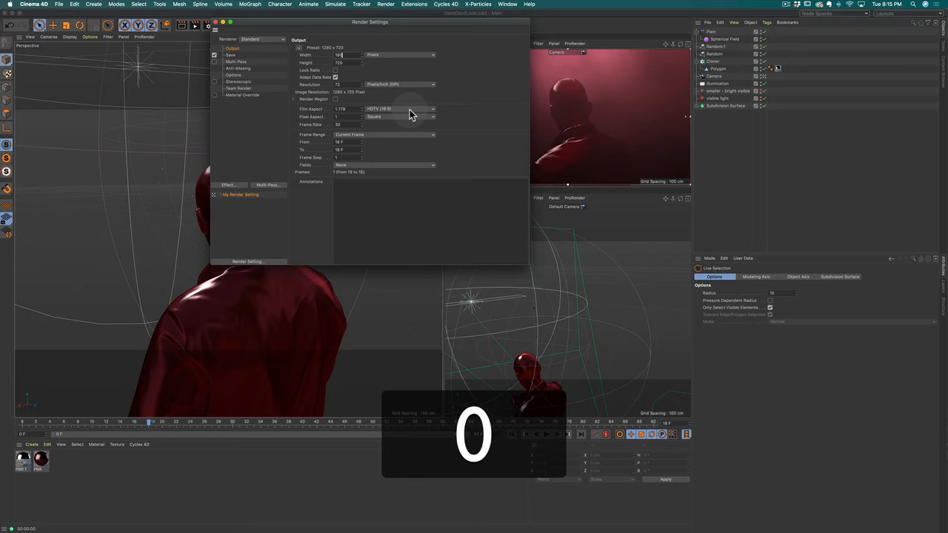
pyautogui.press('BackSpace')
pyautogui.write('920')
pyautogui.press('Tab')
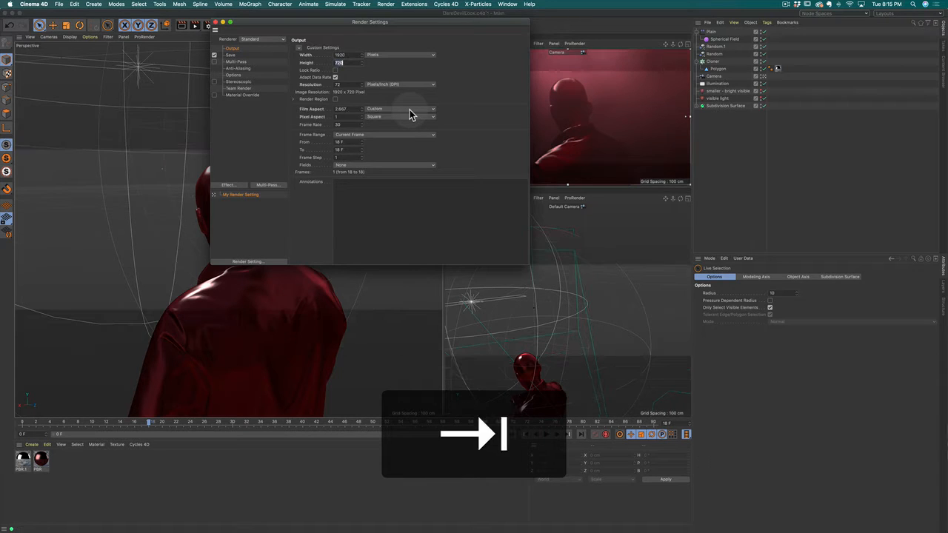
pyautogui.write('1080')
pyautogui.press('Tab')
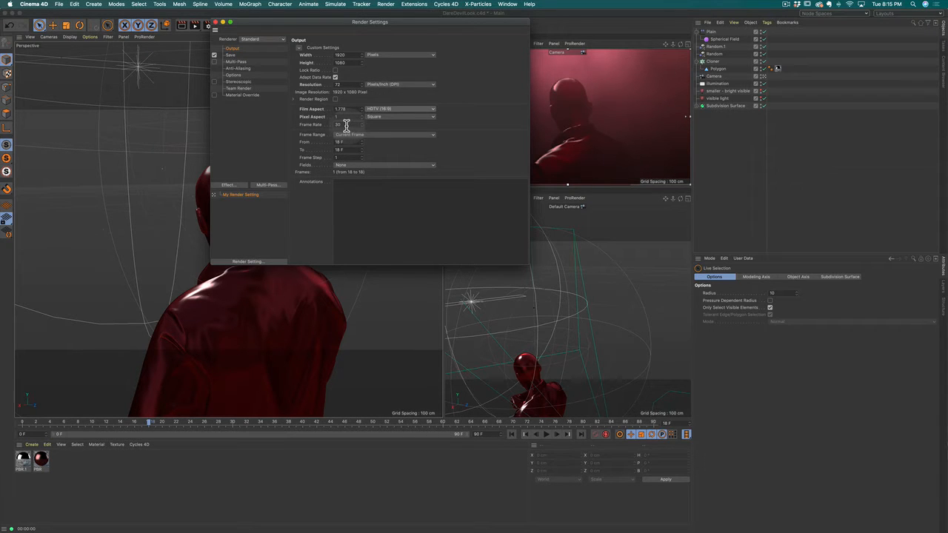
# Set the render output's frame range to All Frames
pyautogui.click(352, 85)
pyautogui.click(355, 134)
pyautogui.click(347, 157)
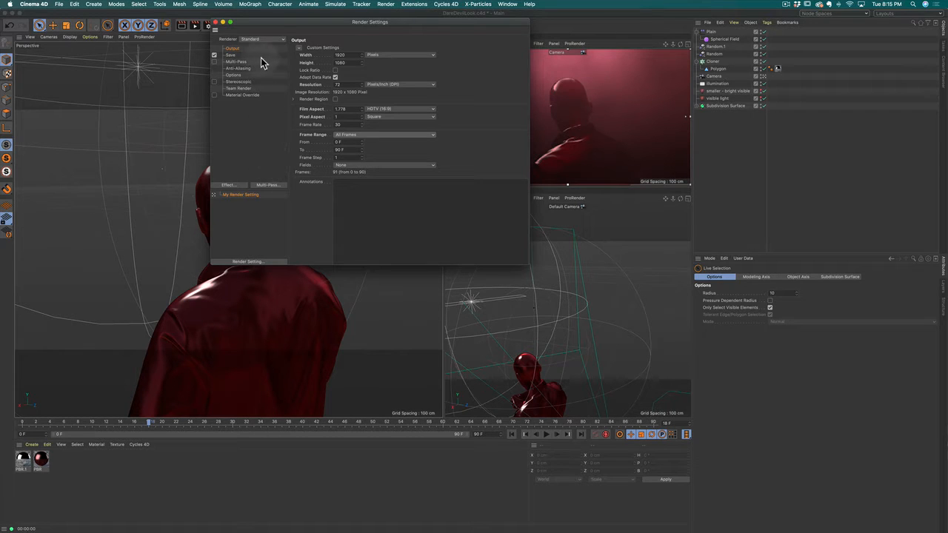
# Set the saved regular image's format to PNG with a depth of 16 Bit/Channel
pyautogui.click(232, 55)
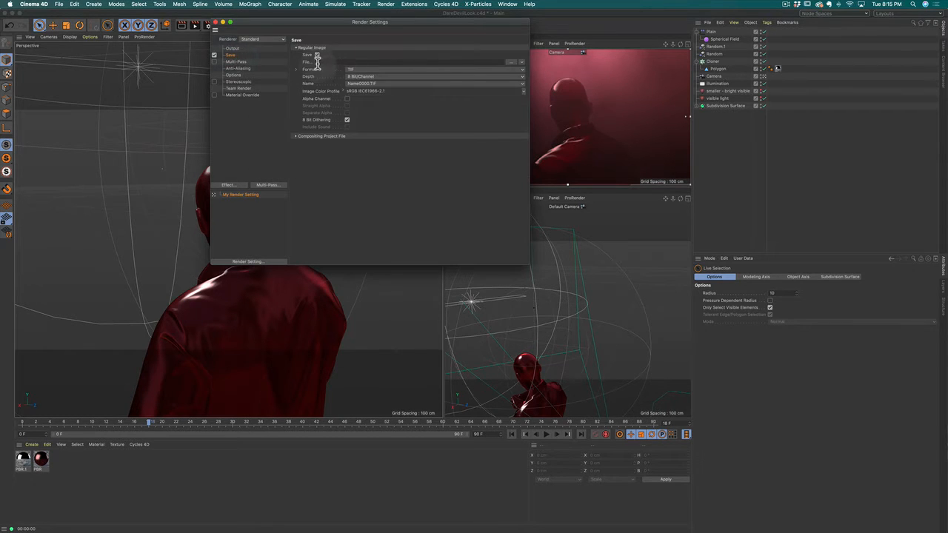
pyautogui.click(317, 55)
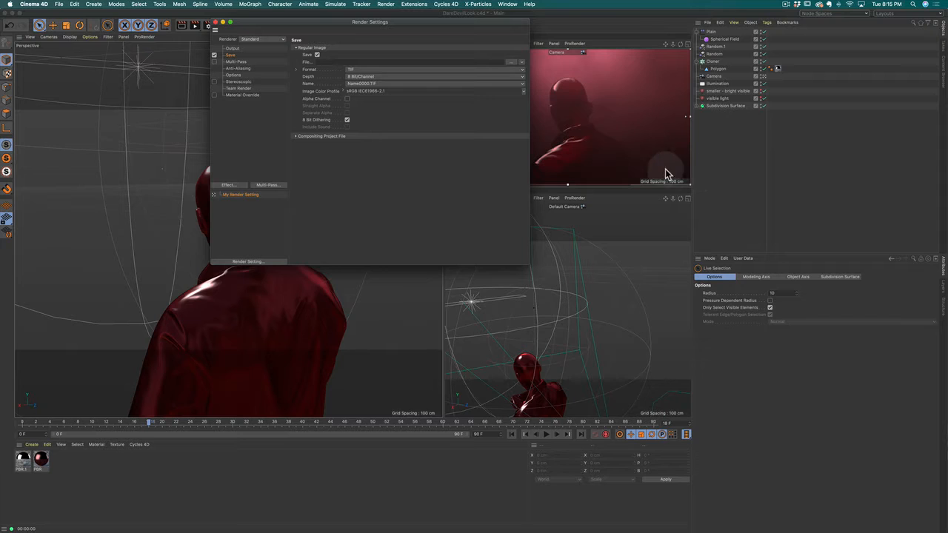
pyautogui.click(384, 69)
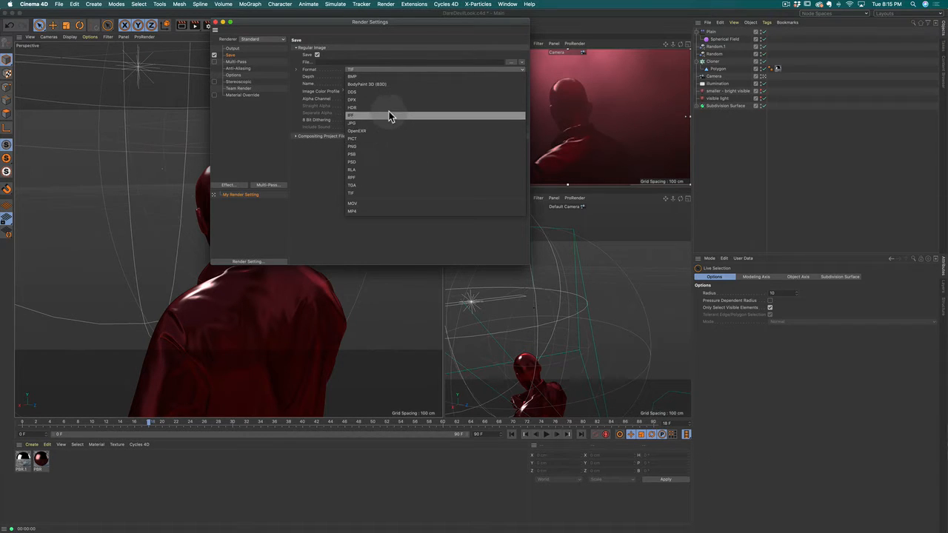
pyautogui.click(379, 145)
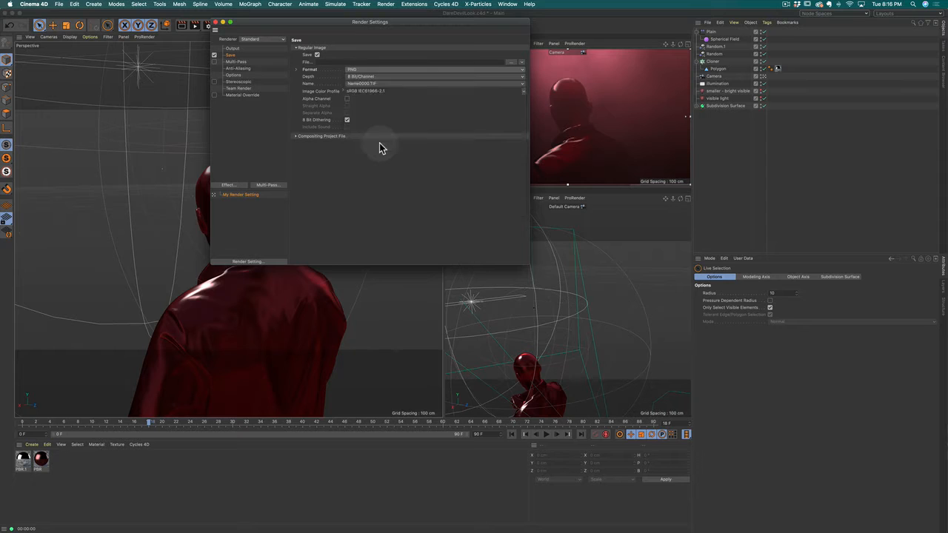
pyautogui.click(371, 70)
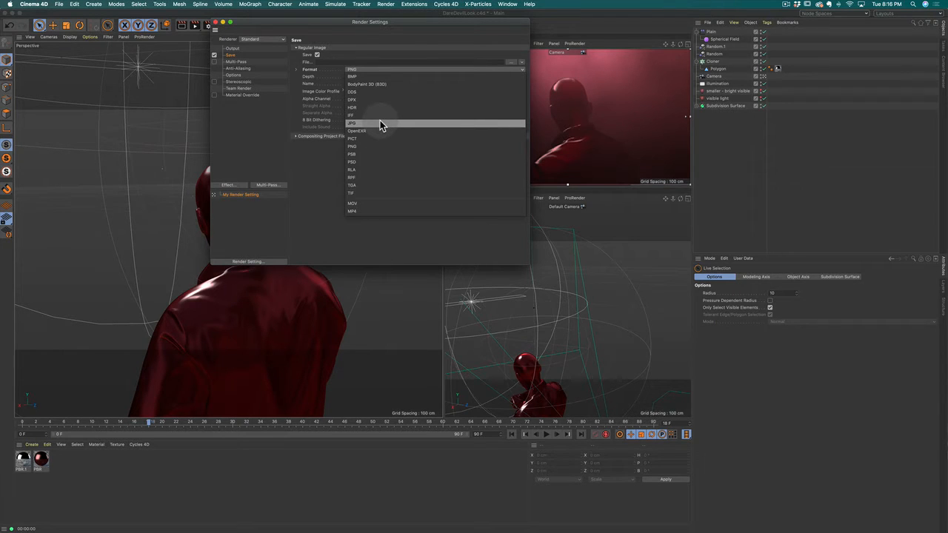
pyautogui.click(375, 149)
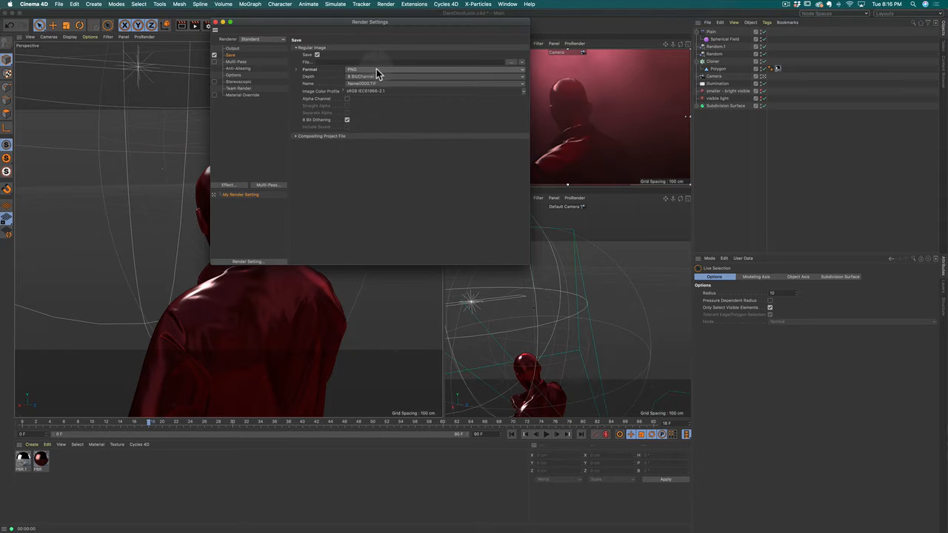
pyautogui.click(346, 118)
pyautogui.click(353, 77)
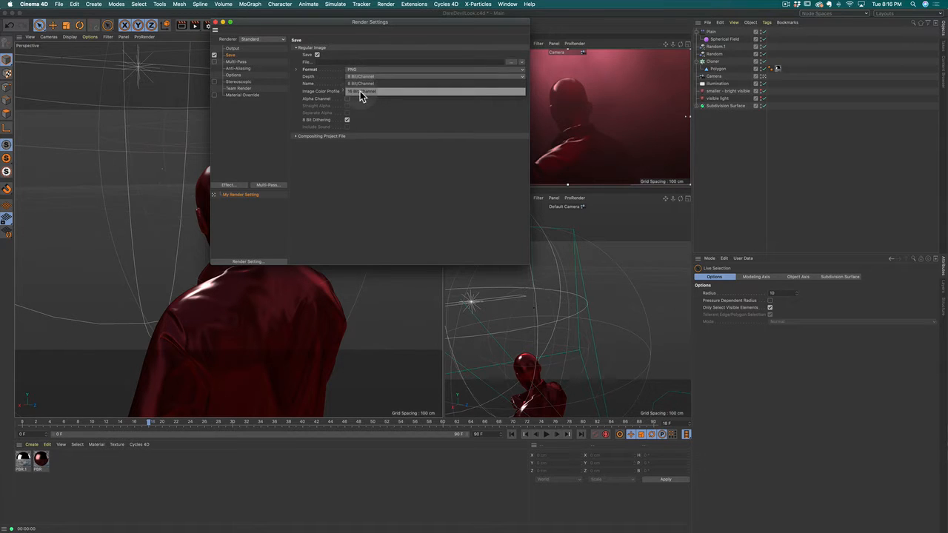
pyautogui.click(360, 91)
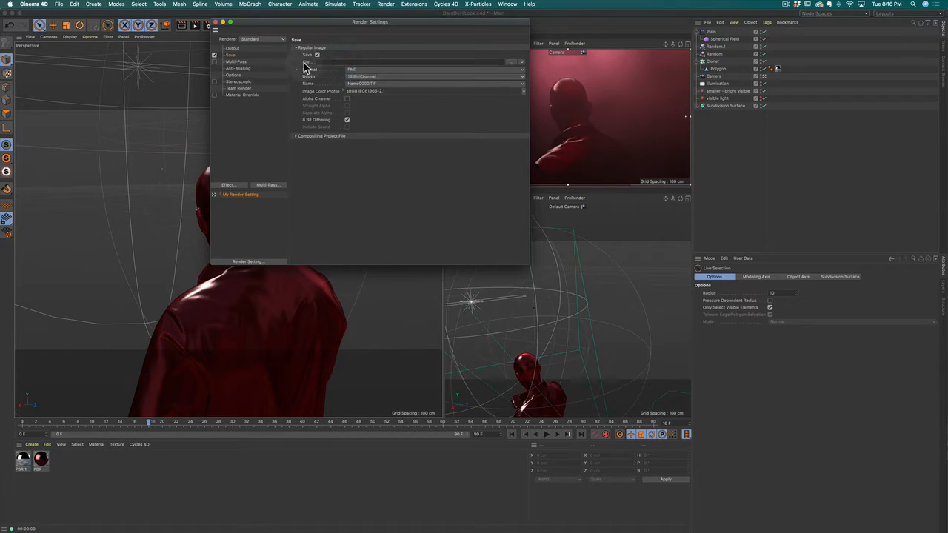
# Enter Daredevil_Look_Base_Layer as the file name for the saved render
pyautogui.click(343, 61)
pyautogui.write('Dare')
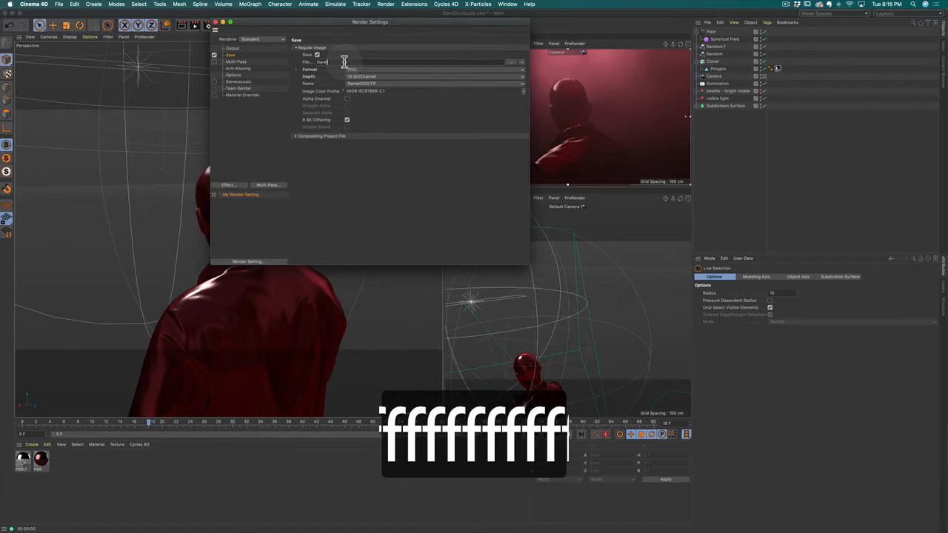
pyautogui.write('dev')
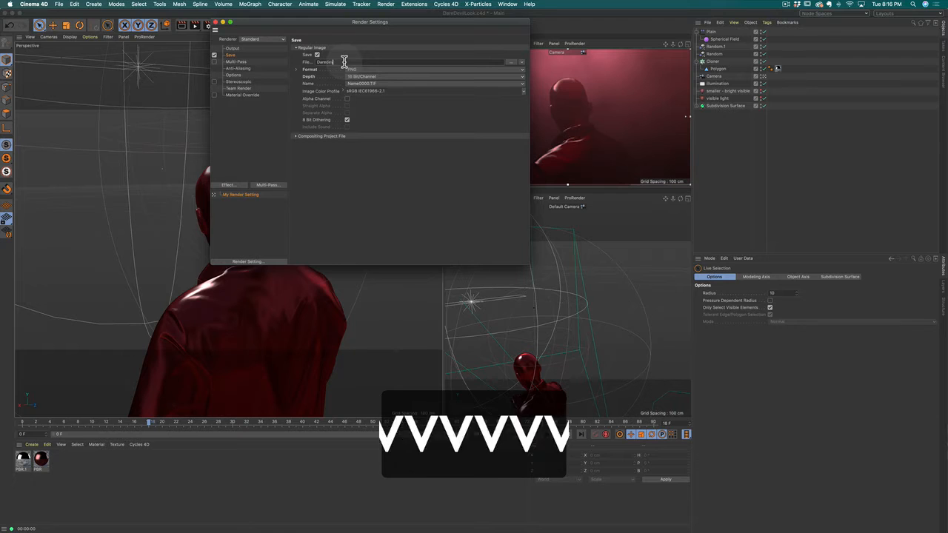
pyautogui.write('il_L')
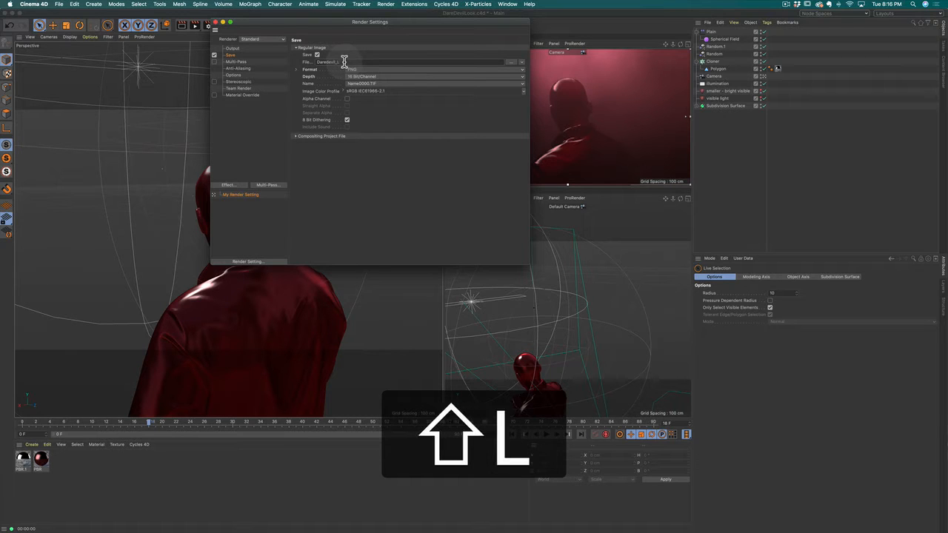
pyautogui.write('ooK_Base')
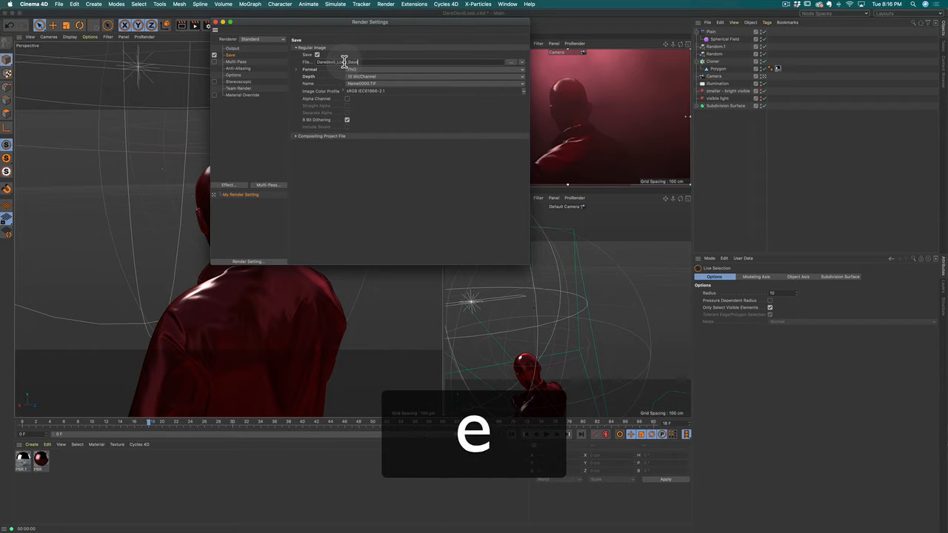
pyautogui.write(' Layer')
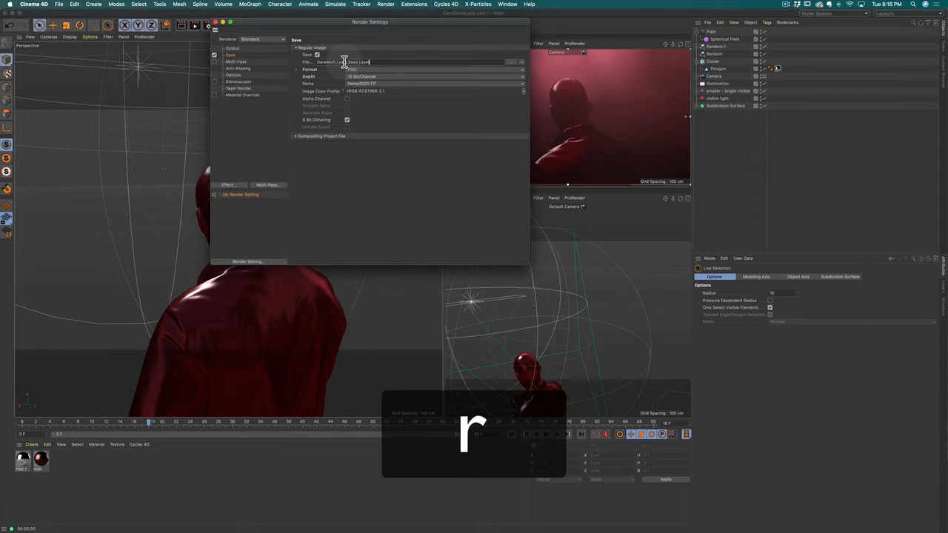
pyautogui.press('Left')
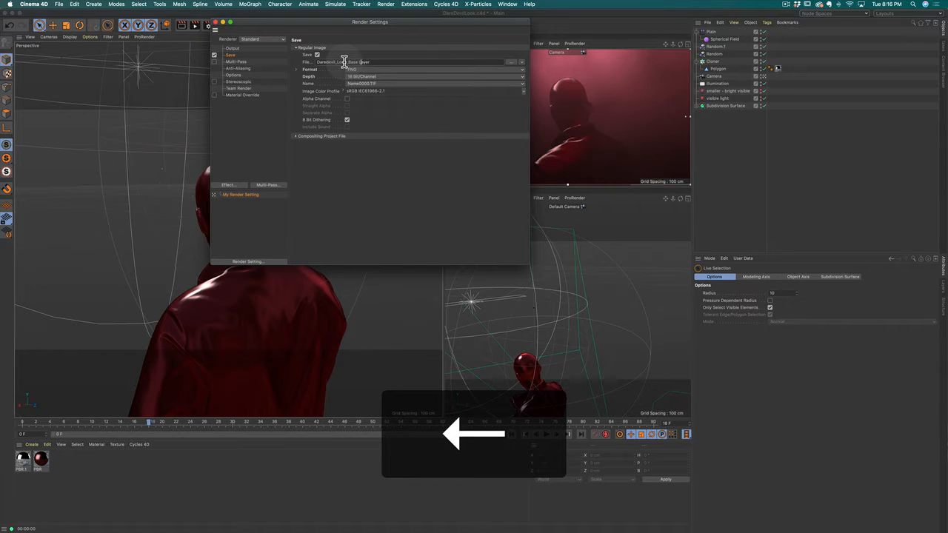
pyautogui.write('_')
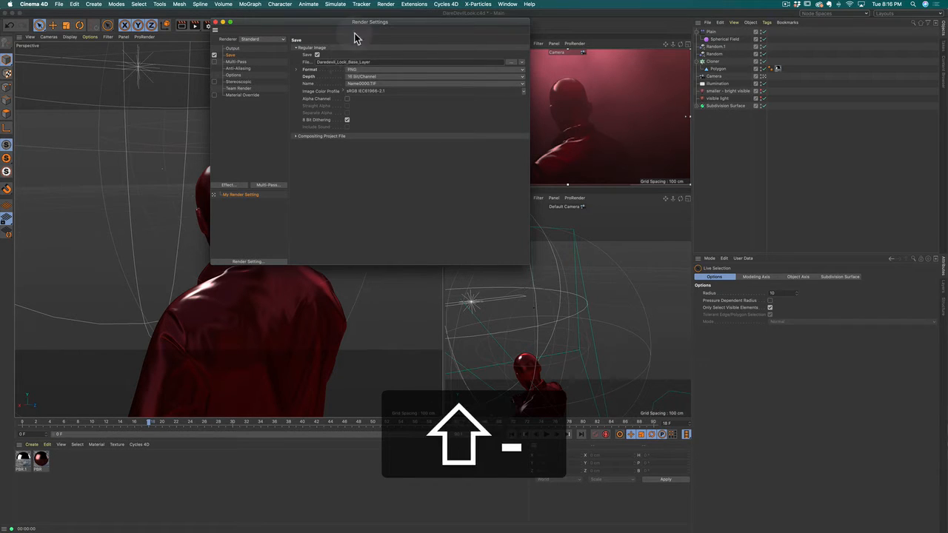
# Browse for the render's save location and create a folder named DD_Look_Frames inside C4D Files
pyautogui.click(511, 61)
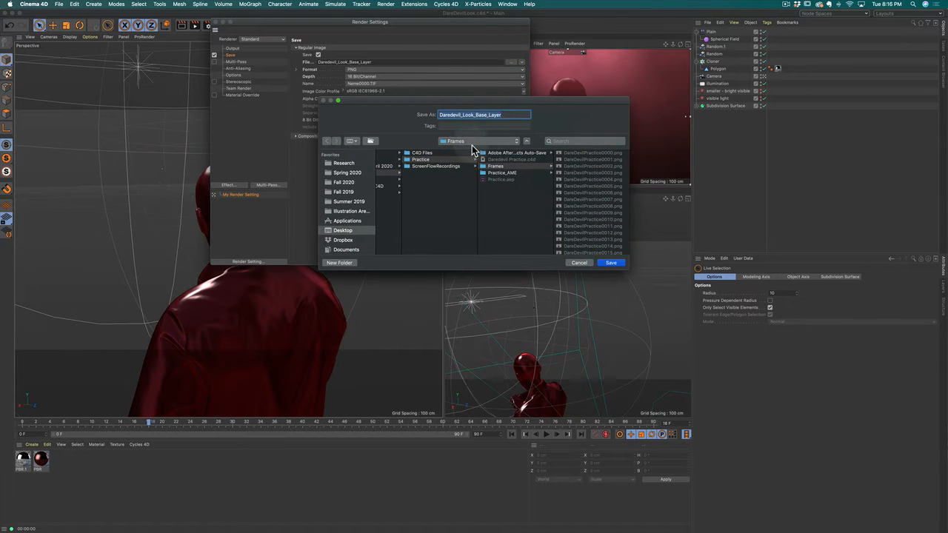
pyautogui.click(423, 153)
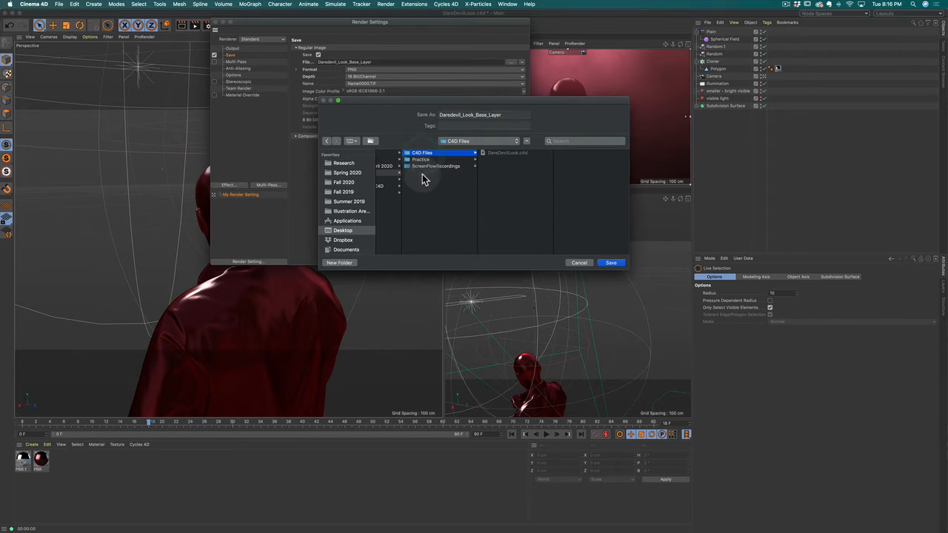
pyautogui.click(420, 156)
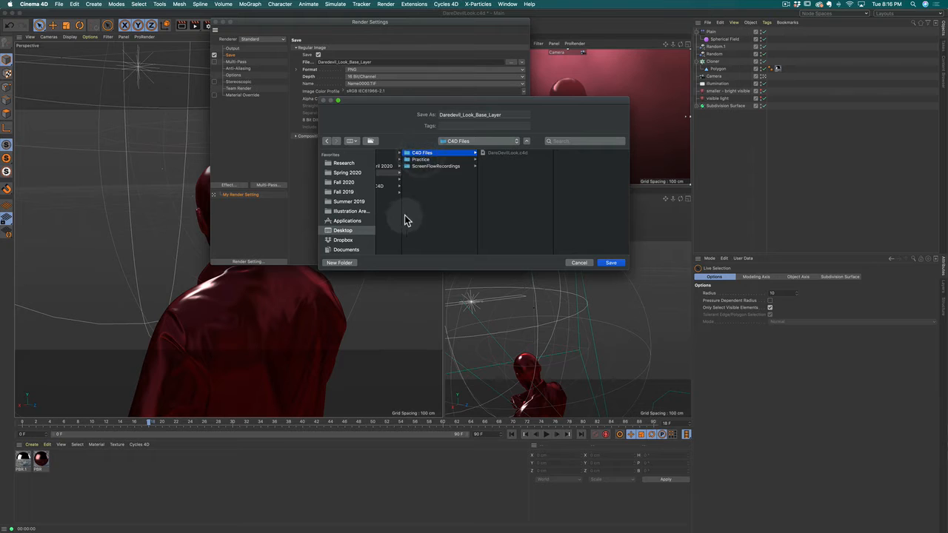
pyautogui.click(338, 263)
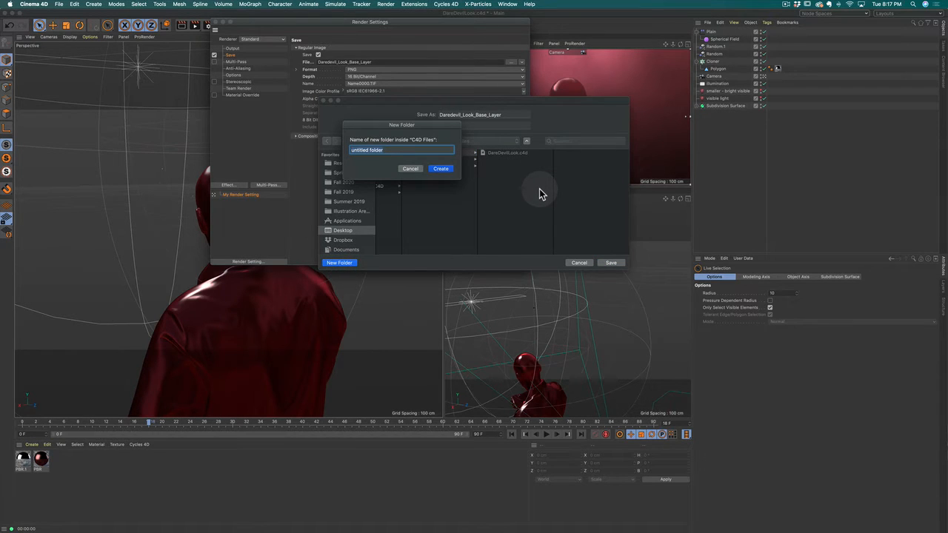
pyautogui.write('DD_L')
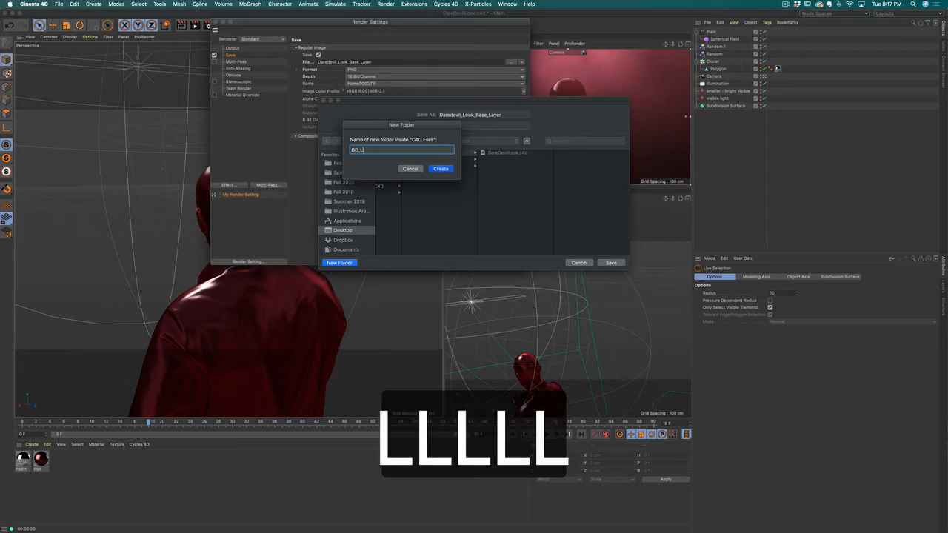
pyautogui.write('ook_Fra')
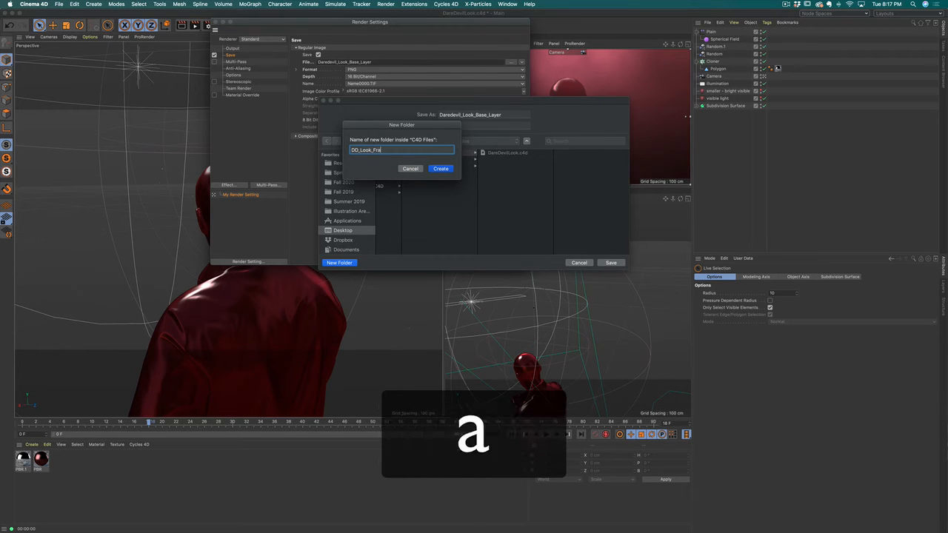
pyautogui.write('mes')
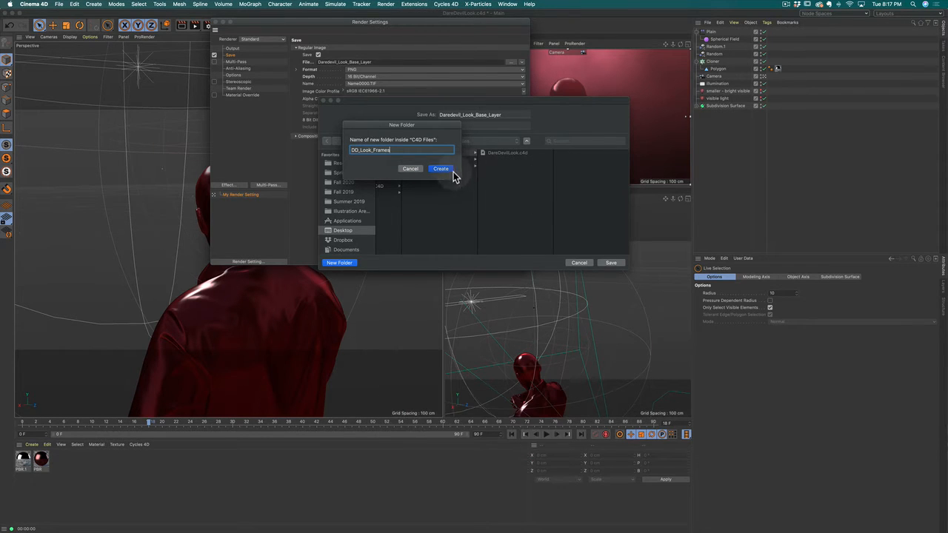
pyautogui.click(443, 170)
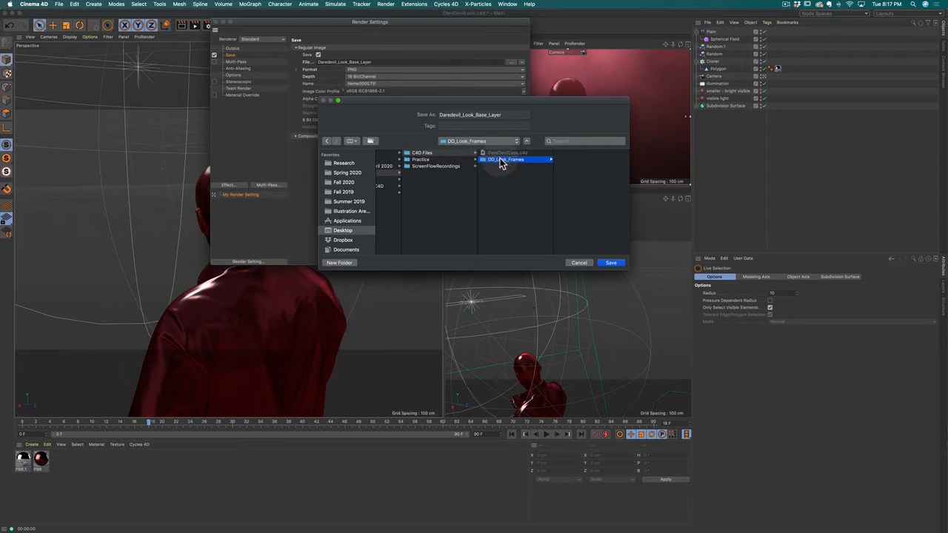
# Confirm the DD_Look_Frames folder as the save location, keeping the file name Daredevil_Look_Base_Layer
pyautogui.click(511, 114)
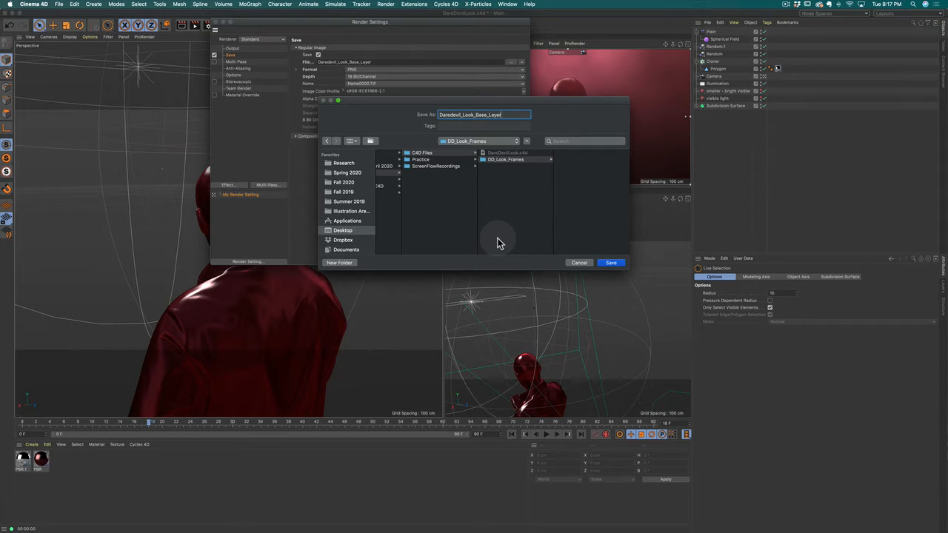
pyautogui.click(500, 115)
pyautogui.click(459, 115)
pyautogui.moveTo(444, 103); pyautogui.dragTo(431, 112)
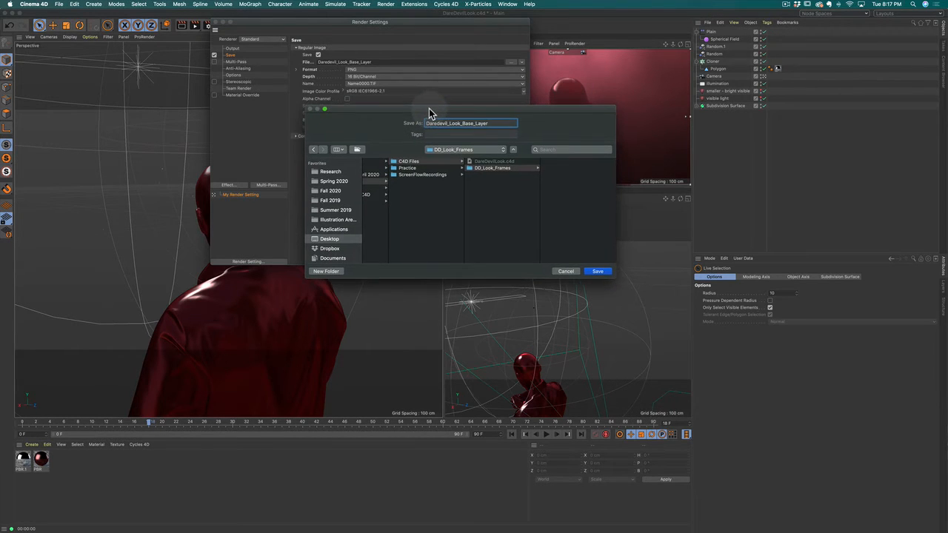
pyautogui.click(545, 220)
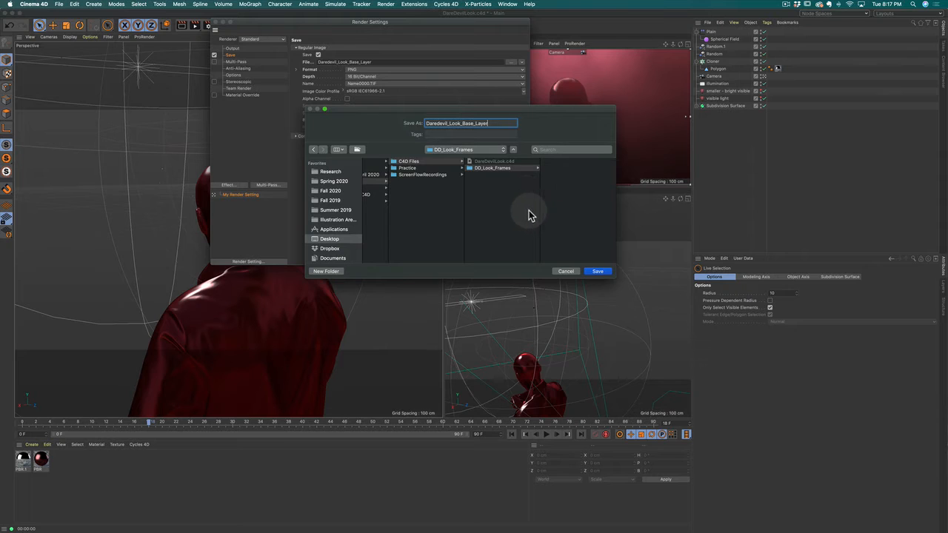
pyautogui.click(598, 271)
pyautogui.click(391, 191)
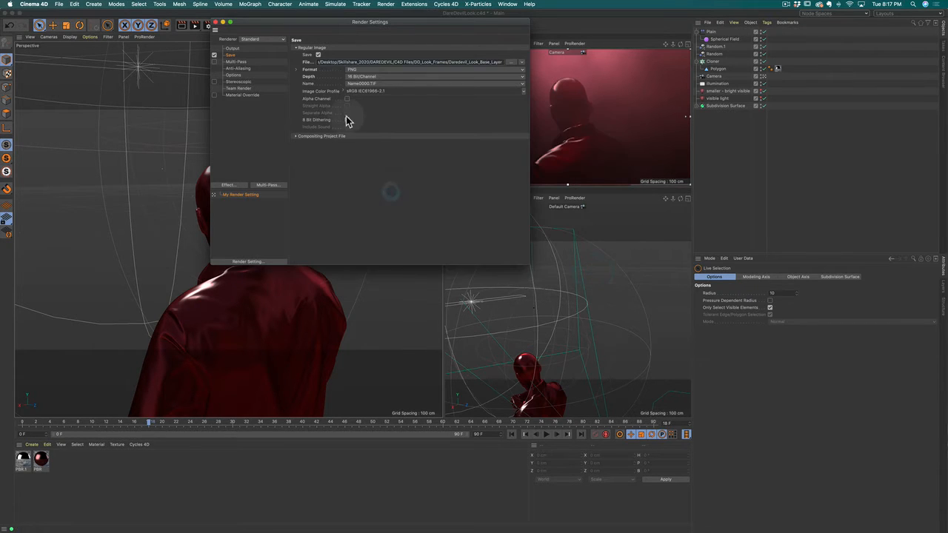
pyautogui.moveTo(310, 73); pyautogui.dragTo(354, 77)
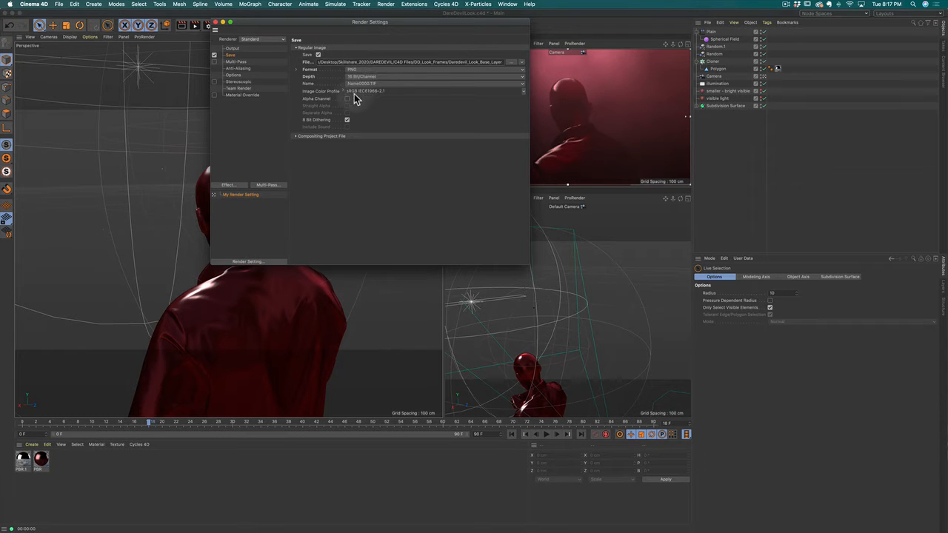
# Review the render output size and frame range, and close the render settings
pyautogui.click(233, 48)
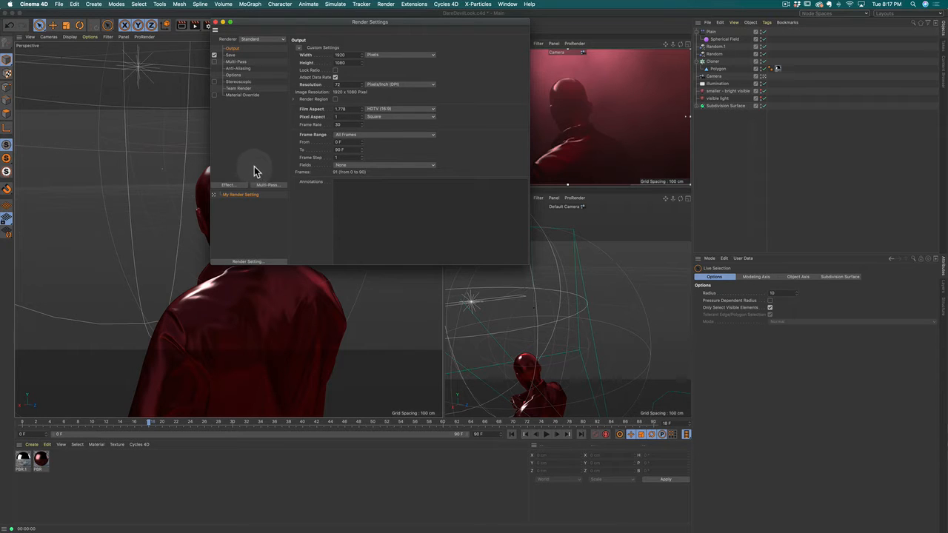
pyautogui.moveTo(307, 30); pyautogui.dragTo(286, 33)
# Render the animation to the Picture Viewer and reposition its window over the viewports
pyautogui.click(194, 25)
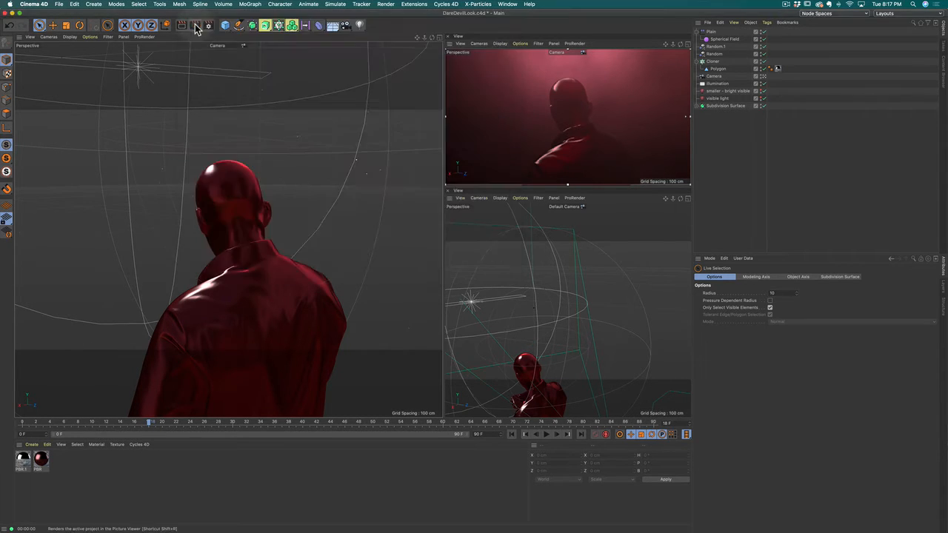
pyautogui.press('s')
pyautogui.press('s')
pyautogui.press('s')
pyautogui.press('s')
pyautogui.press('s')
pyautogui.press('s')
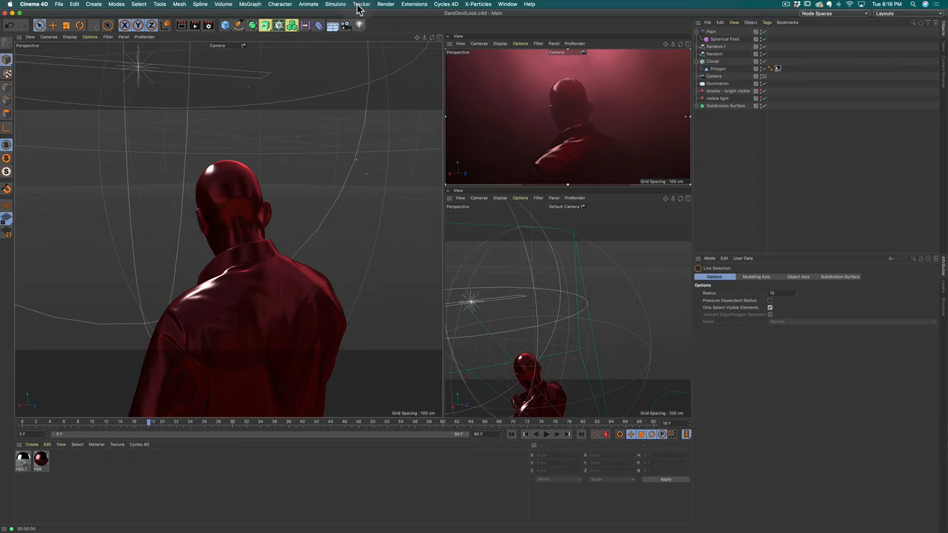
pyautogui.click(386, 4)
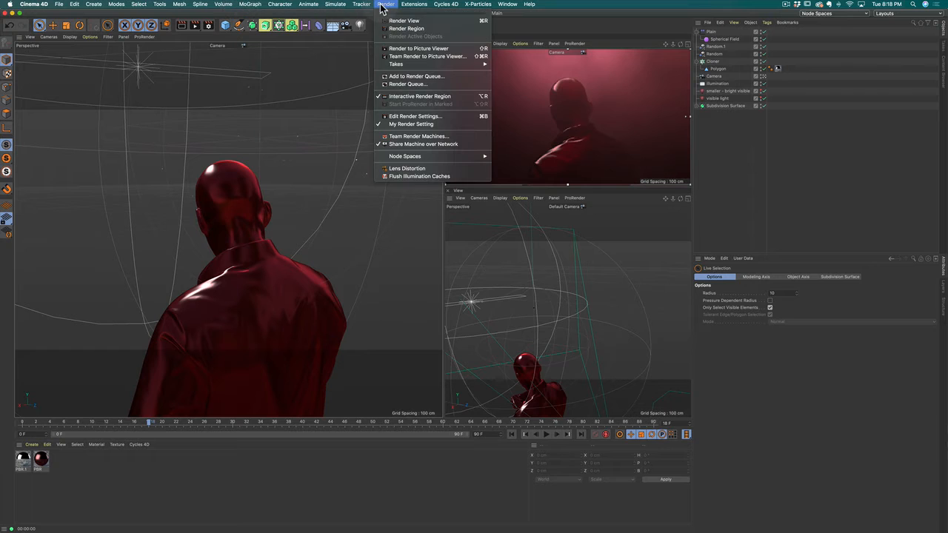
pyautogui.click(411, 50)
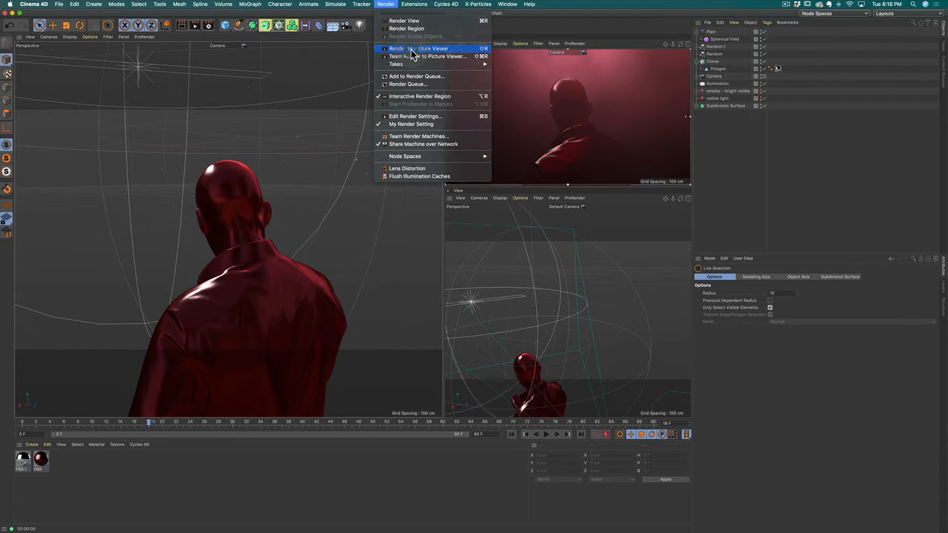
pyautogui.moveTo(482, 20); pyautogui.dragTo(347, 97)
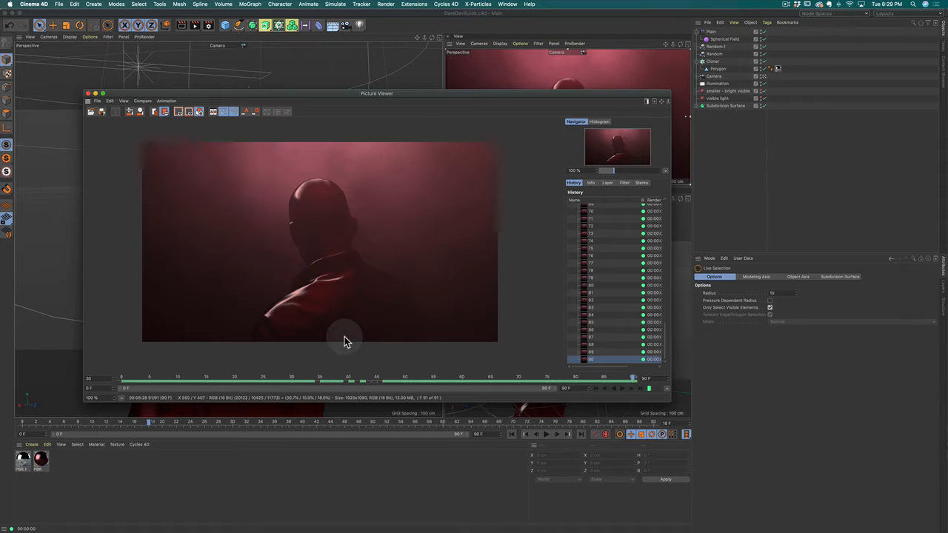
# Play back the rendered frames in the Picture Viewer, and switch to After Effects
pyautogui.click(614, 388)
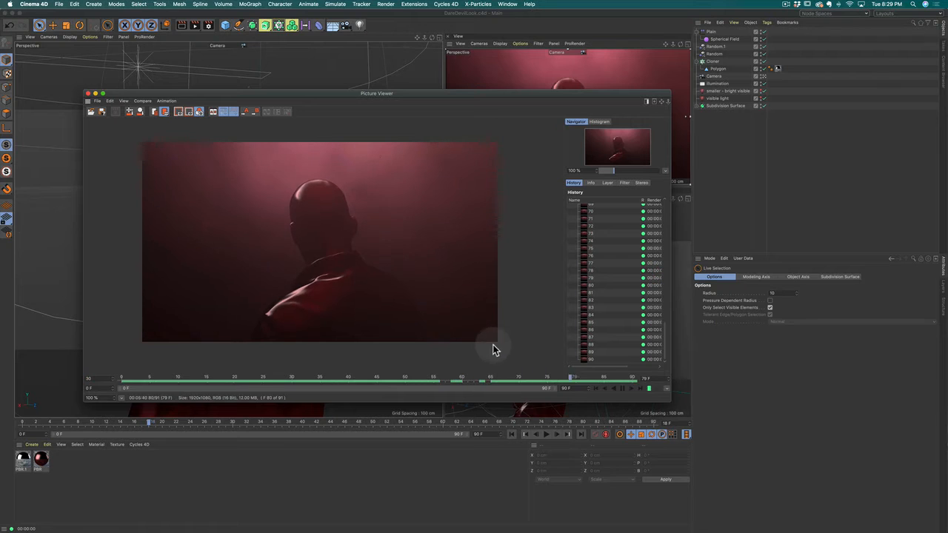
pyautogui.click(624, 388)
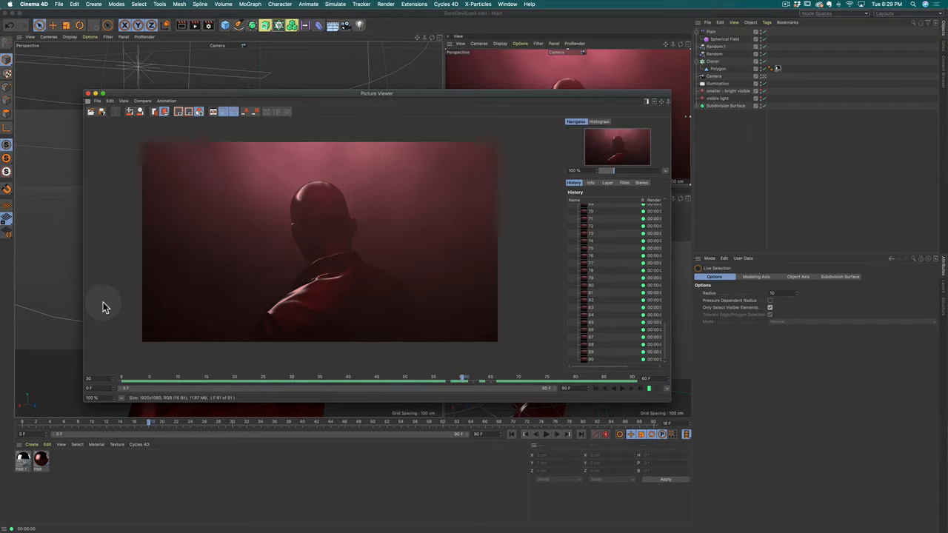
pyautogui.press('super+Tab')
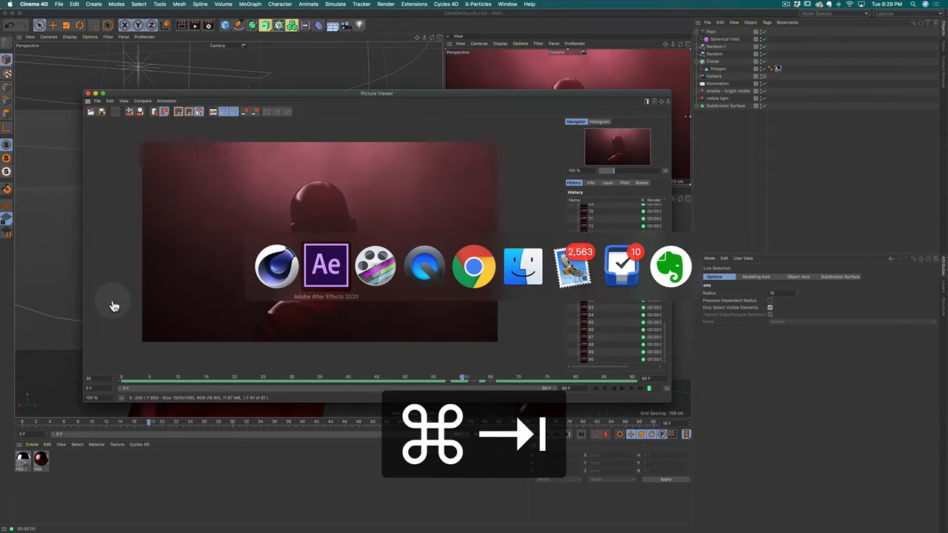
pyautogui.click(342, 276)
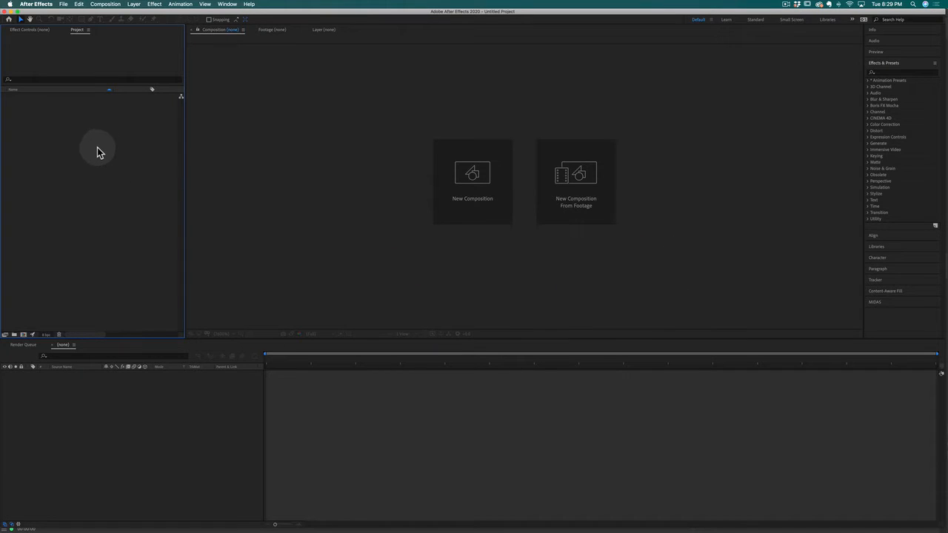
# Import the whole DAREDEVIL folder from Skillshare_2020 into the project, dismissing the plug-in messages
pyautogui.click(63, 5)
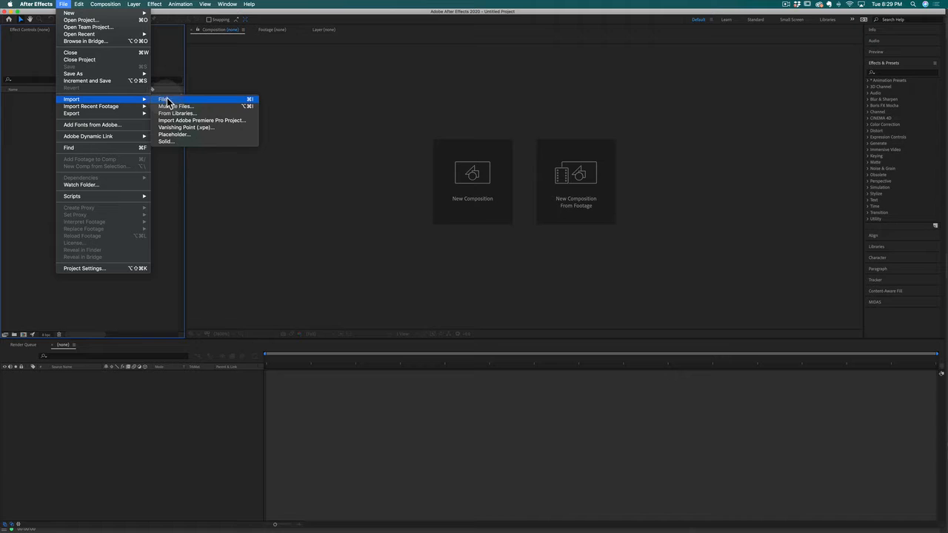
pyautogui.click(166, 100)
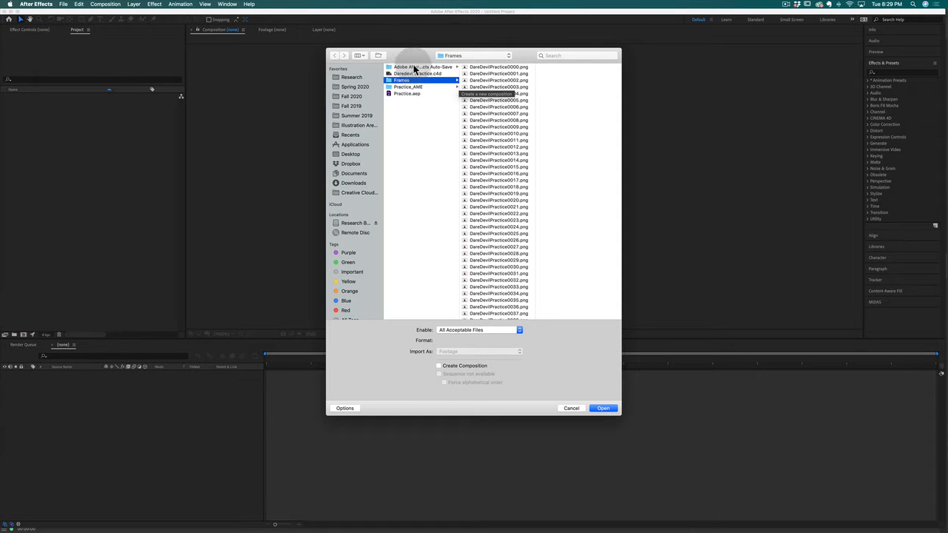
pyautogui.click(468, 57)
pyautogui.click(469, 64)
pyautogui.click(465, 56)
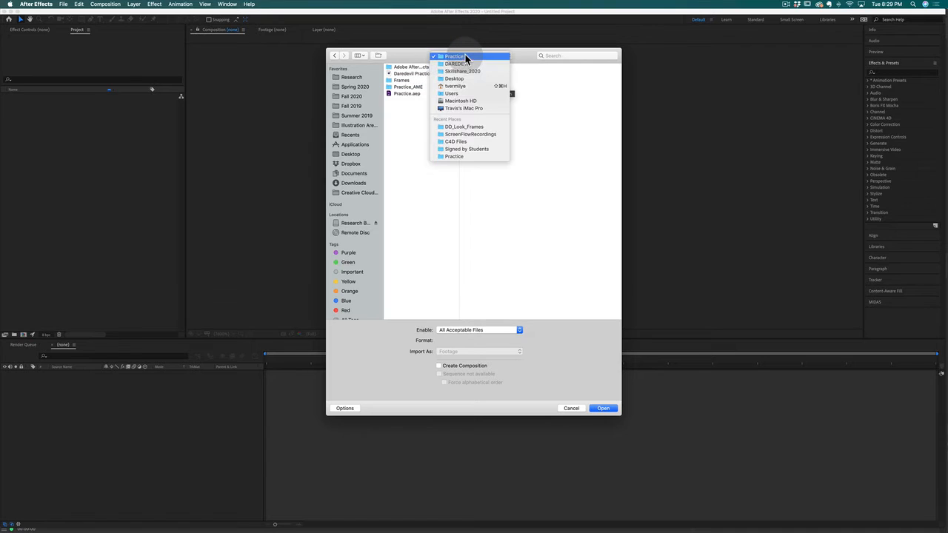
pyautogui.click(462, 71)
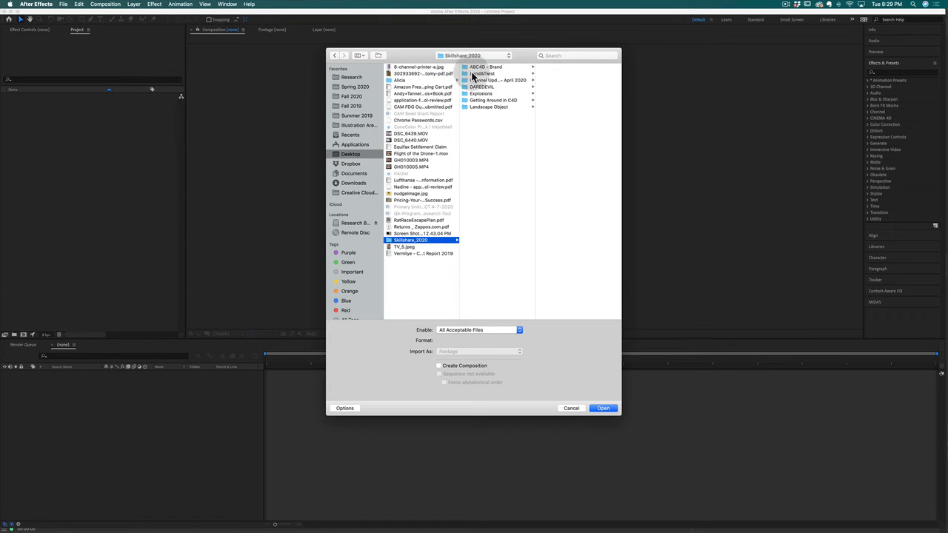
pyautogui.click(481, 87)
pyautogui.press('Return')
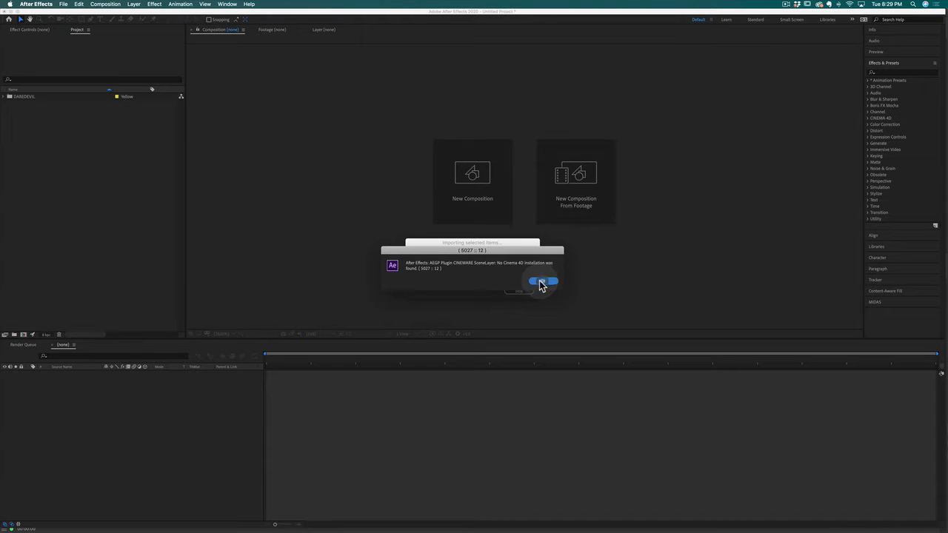
pyautogui.click(541, 283)
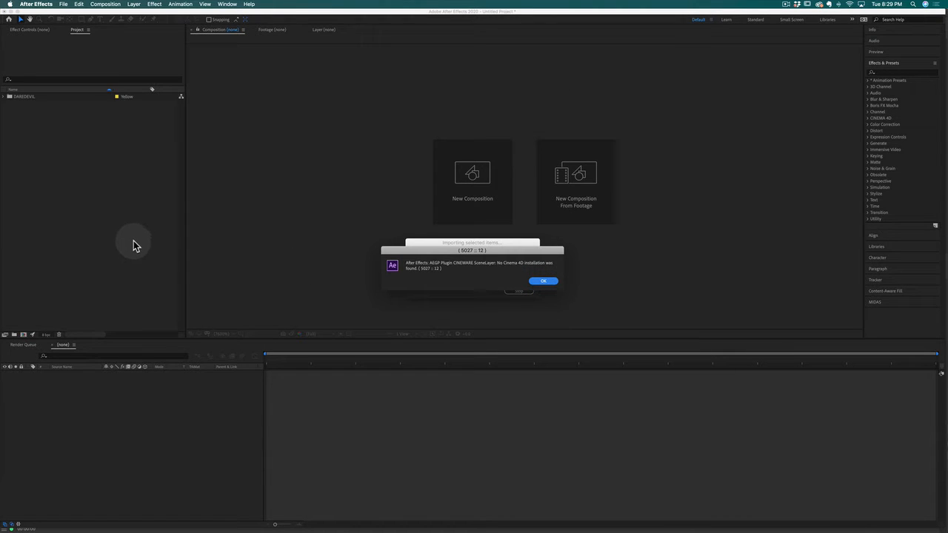
pyautogui.click(546, 282)
pyautogui.click(521, 292)
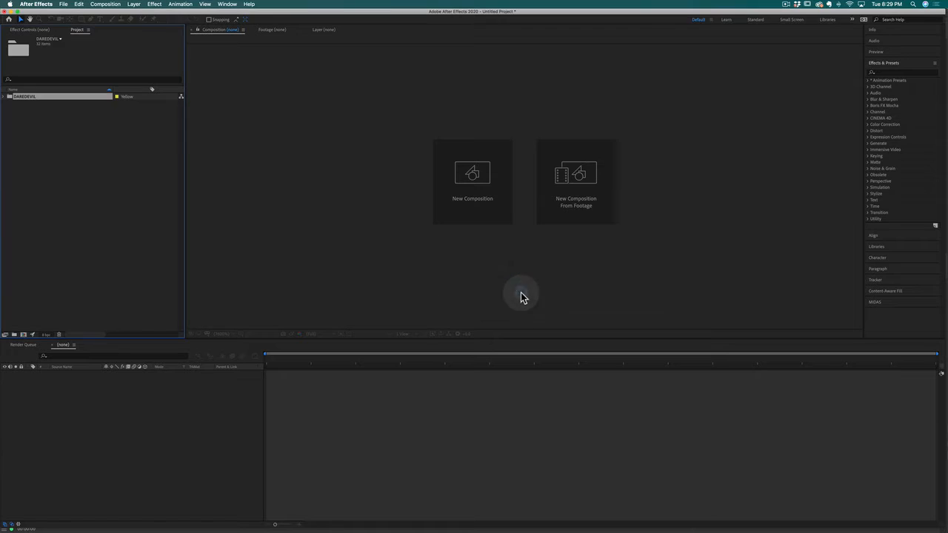
# Delete the imported DAREDEVIL folder and its contents from the project
pyautogui.click(89, 151)
pyautogui.click(24, 96)
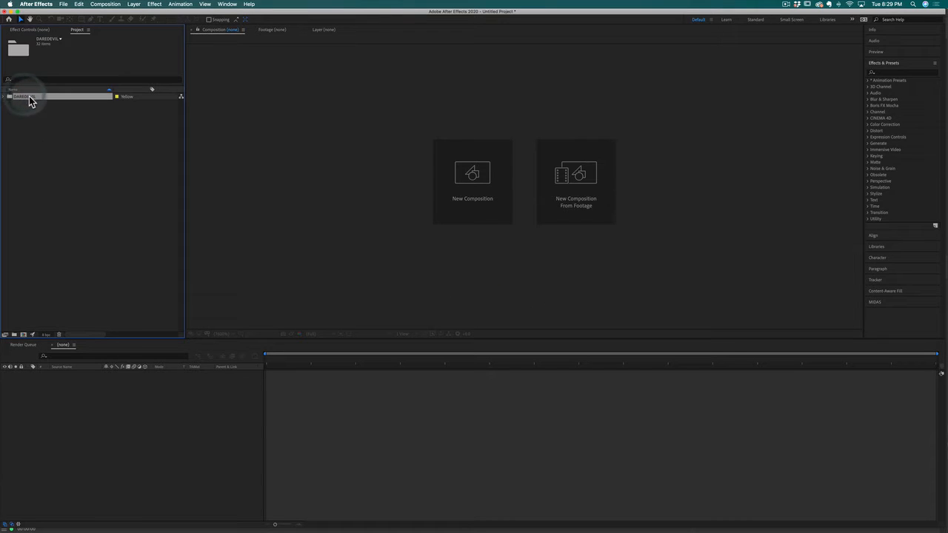
pyautogui.press('BackSpace')
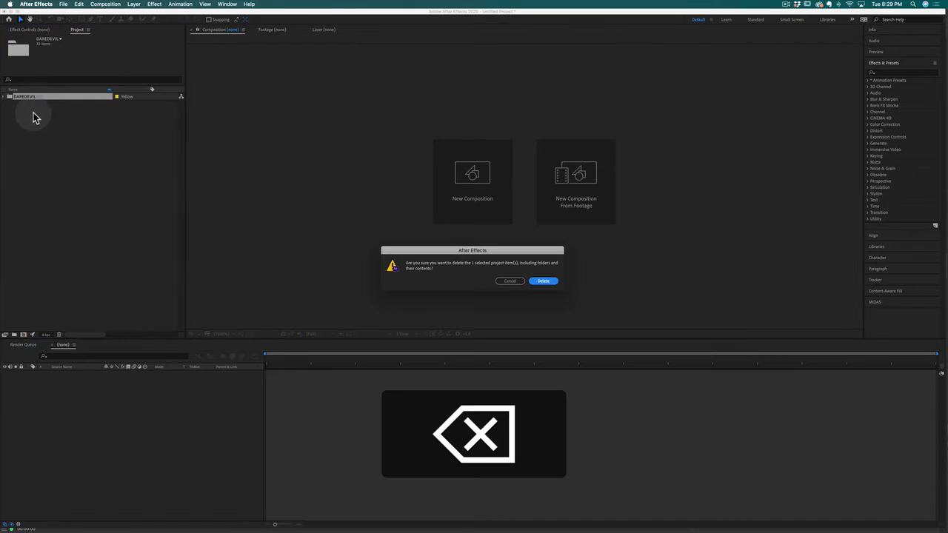
pyautogui.click(544, 283)
pyautogui.click(98, 209)
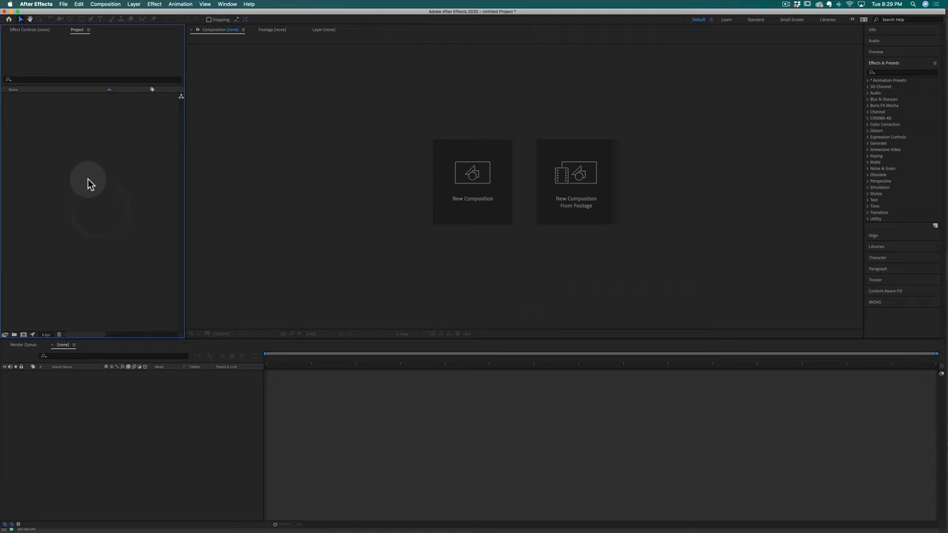
# Import the Daredevil_Look_Base_Layer frames from DD_Look_Frames inside C4D Files as a PNG sequence, starting from frame 0000
pyautogui.click(63, 4)
pyautogui.moveTo(94, 98)
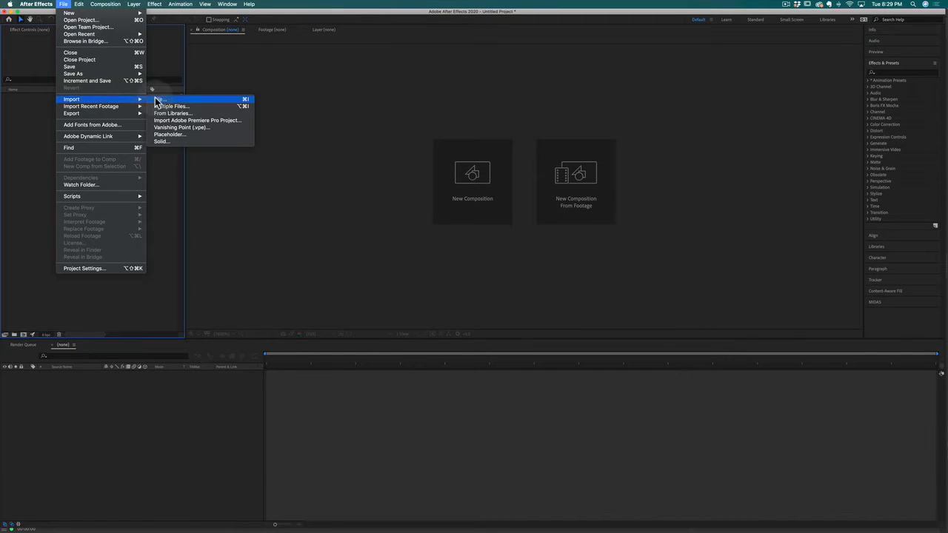
pyautogui.click(169, 100)
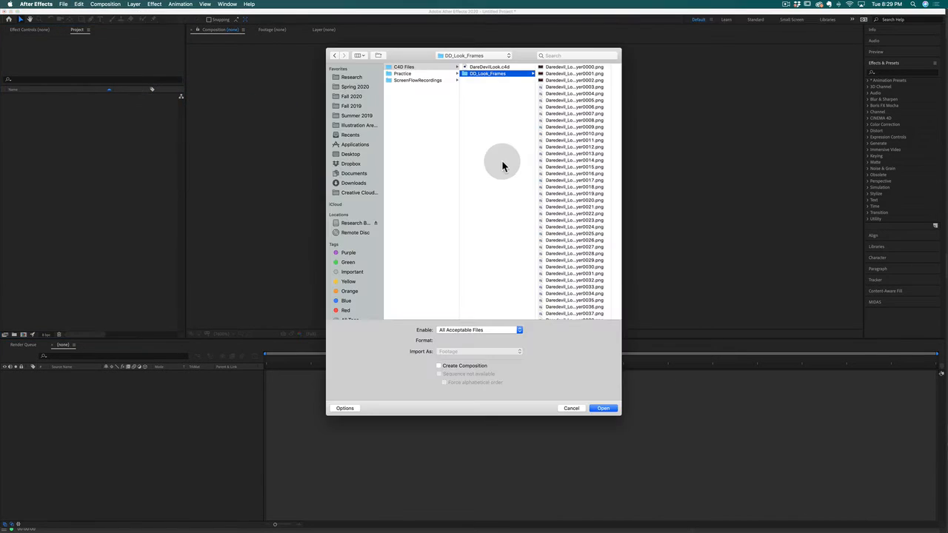
pyautogui.click(404, 68)
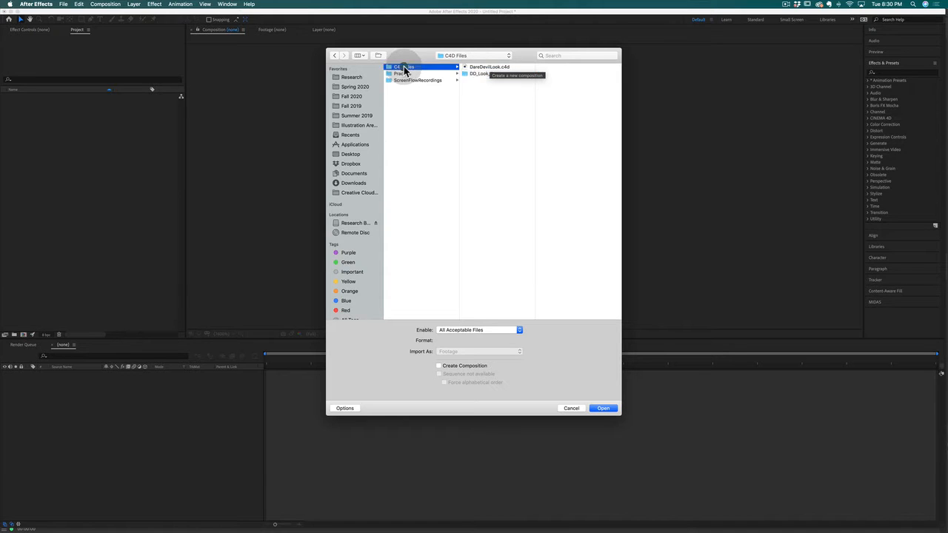
pyautogui.click(478, 73)
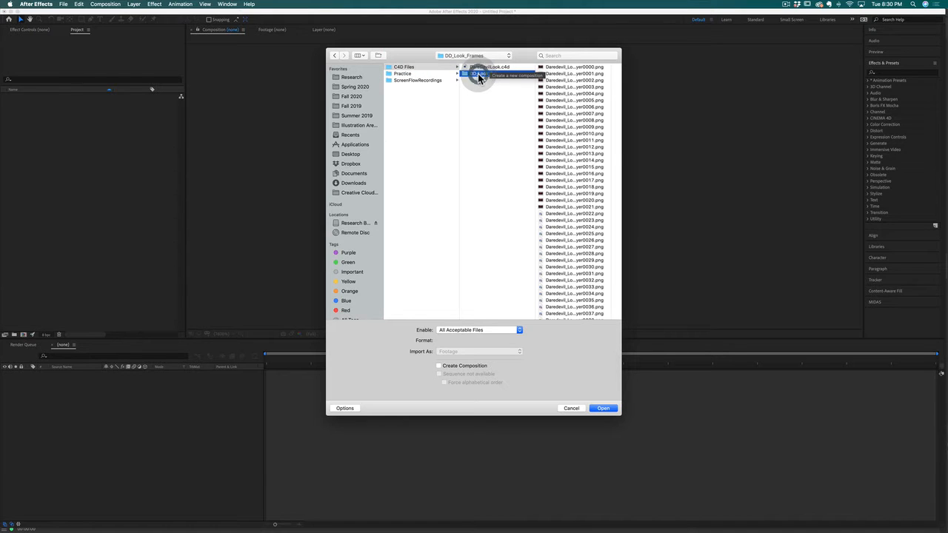
pyautogui.click(582, 68)
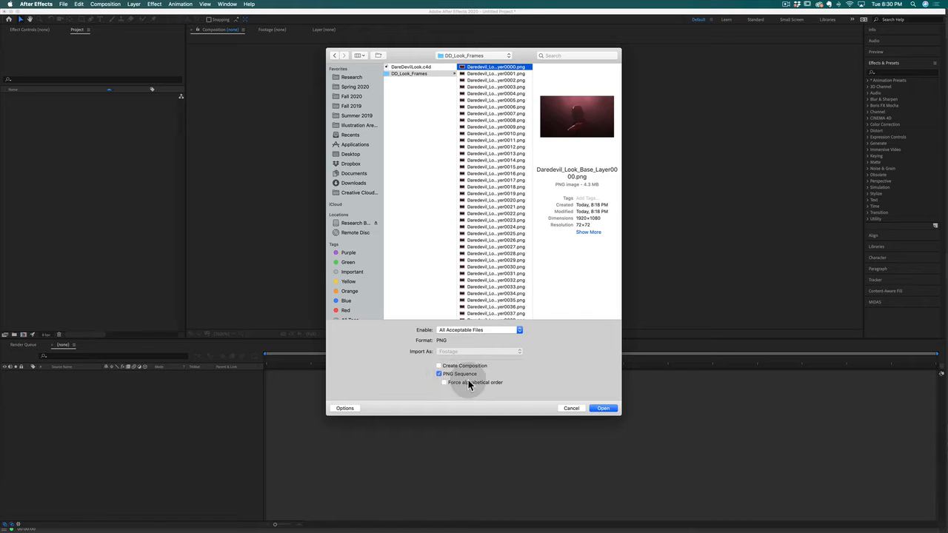
pyautogui.click(603, 408)
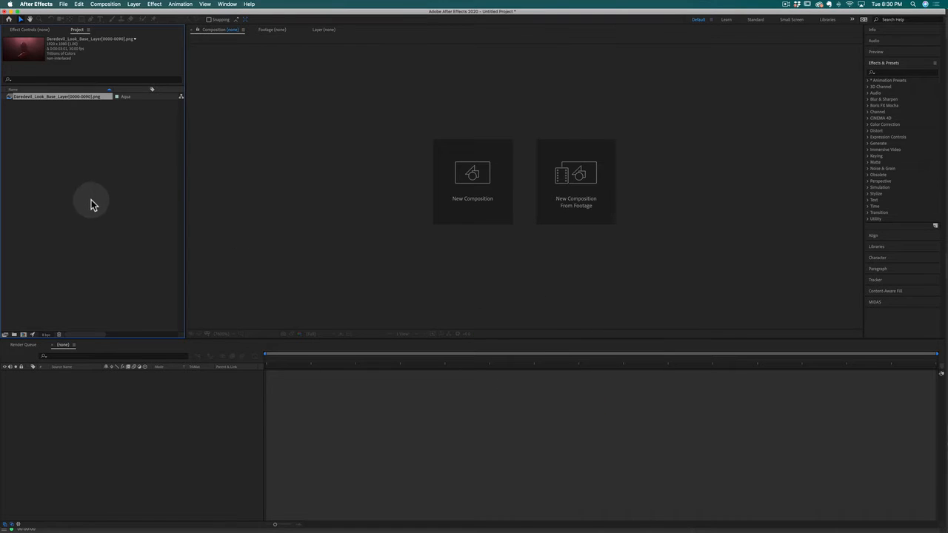
# Create a composition from the imported Daredevil_Look_Base_Layer image sequence
pyautogui.click(44, 133)
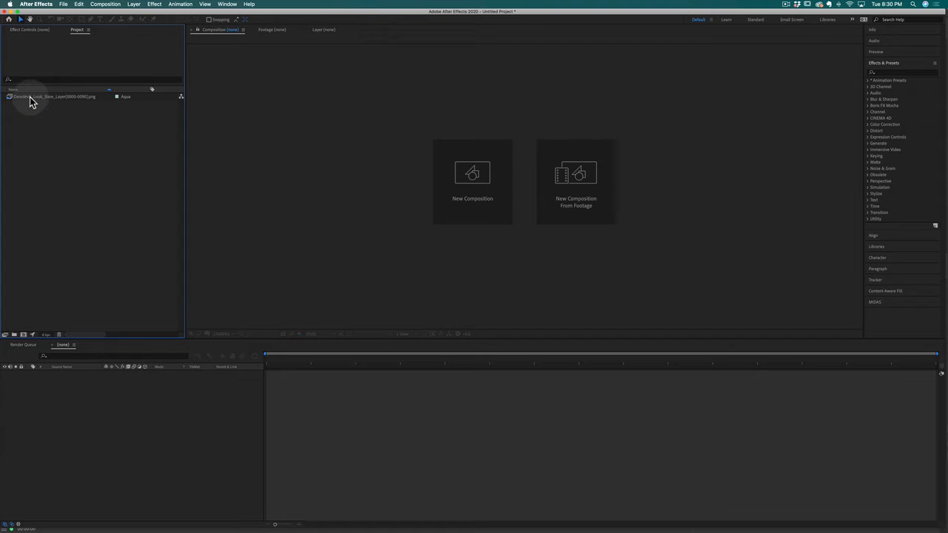
pyautogui.moveTo(33, 99); pyautogui.dragTo(95, 422)
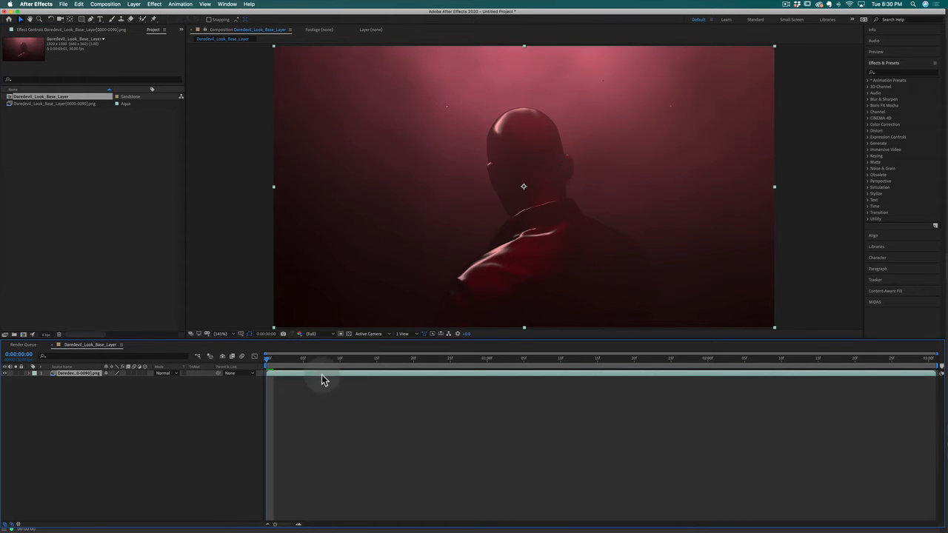
# Preview the composition's animation and stop playback
pyautogui.press('space')
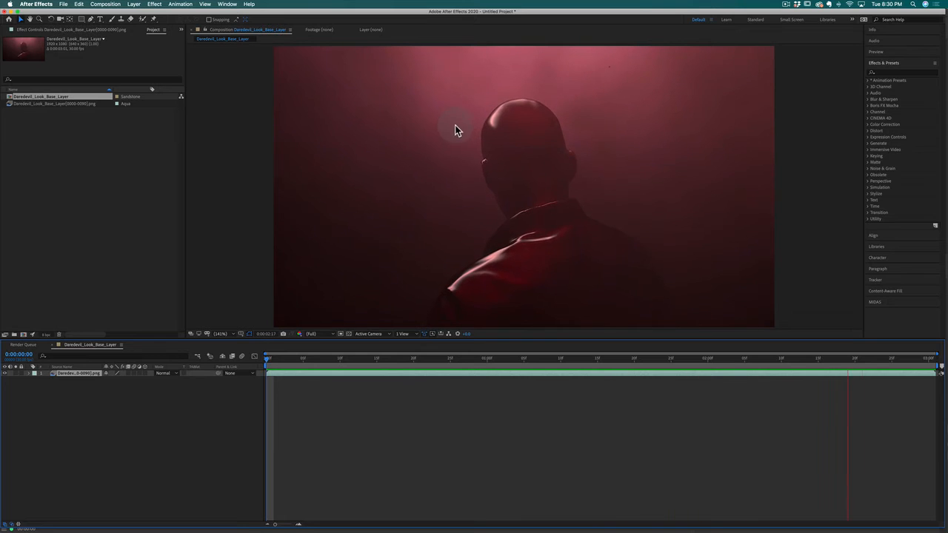
pyautogui.click(155, 469)
pyautogui.press('space')
# Switch to QuickTime Player to view the DareDevilPractice.mp4 reference, and put its window away to return to After Effects
pyautogui.press('super+Tab')
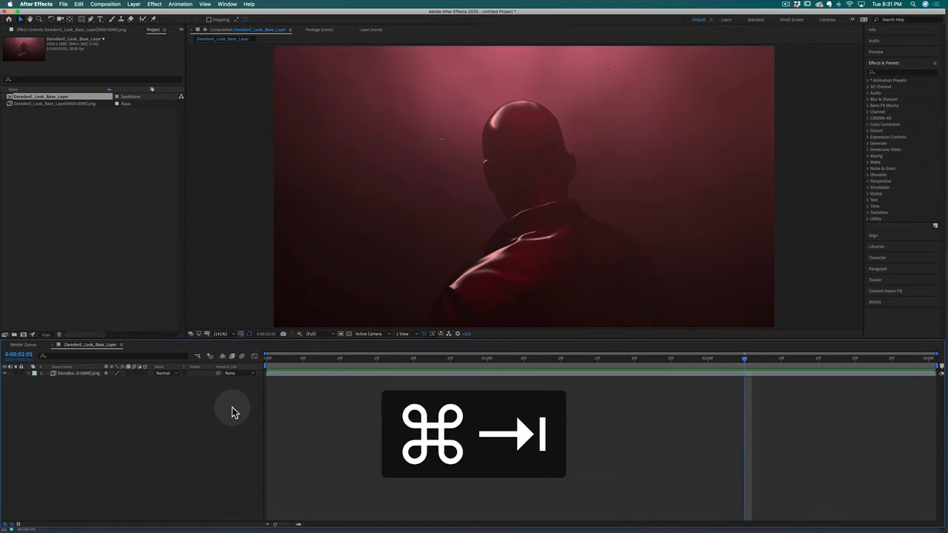
pyautogui.click(425, 274)
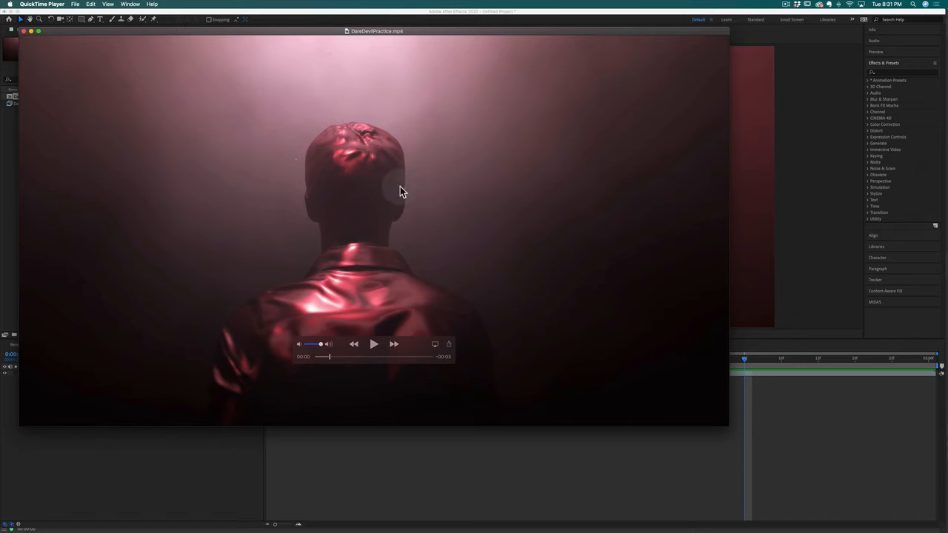
pyautogui.click(333, 201)
pyautogui.click(30, 33)
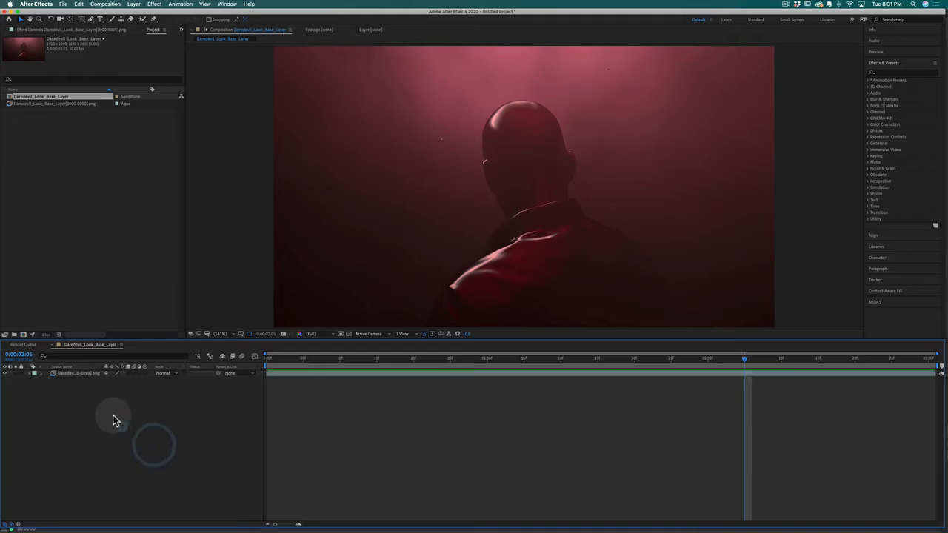
# Duplicate the image sequence layer and hide the upper copy, leaving the lower layer selected
pyautogui.click(78, 374)
pyautogui.press('super+d')
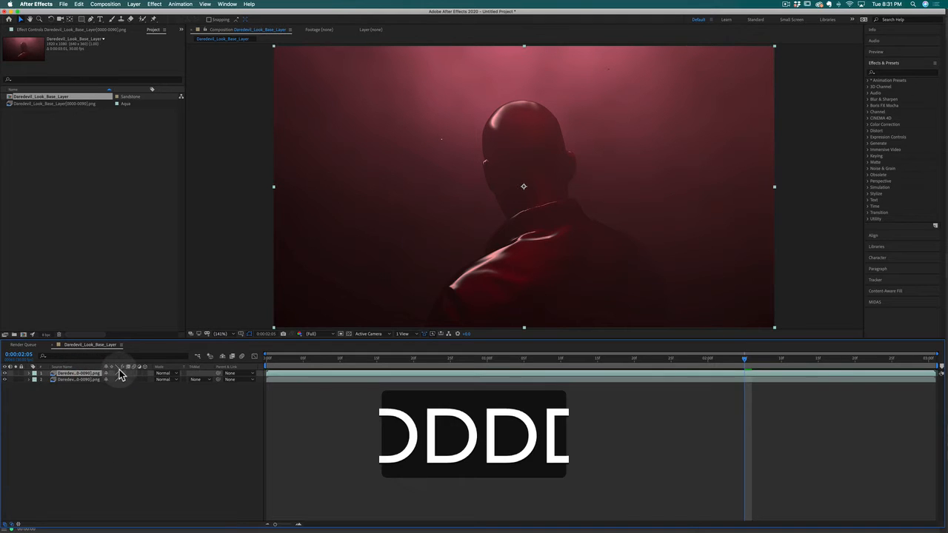
pyautogui.click(106, 407)
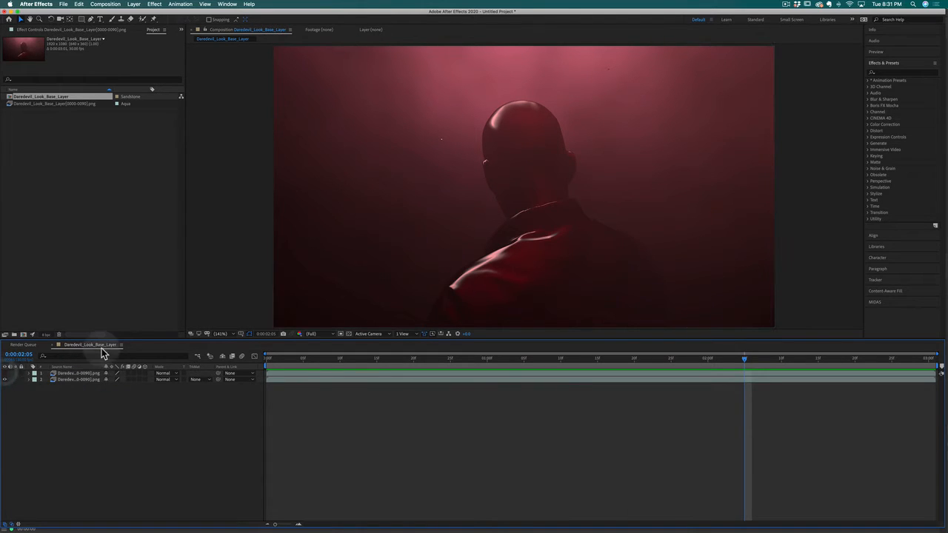
pyautogui.click(76, 379)
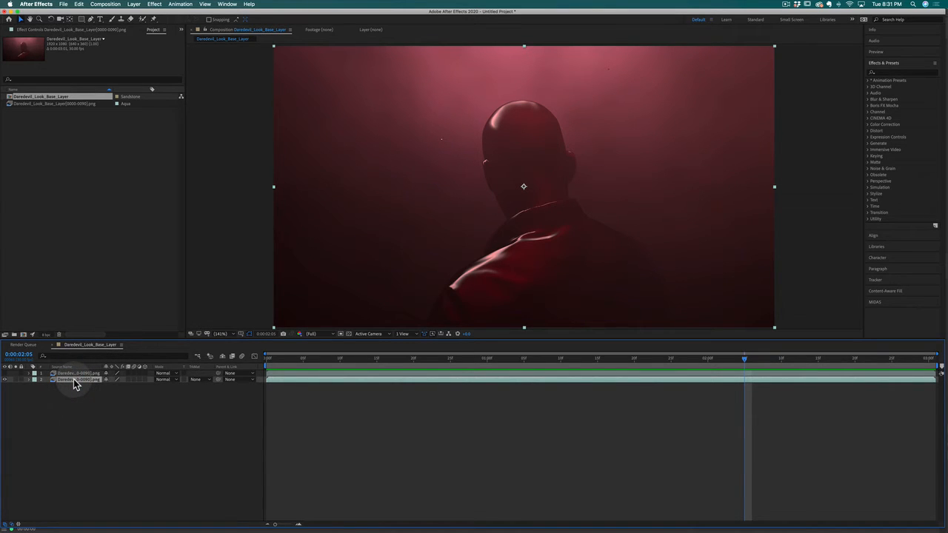
# Rename the lower image sequence layer as "blurred"
pyautogui.press('Return')
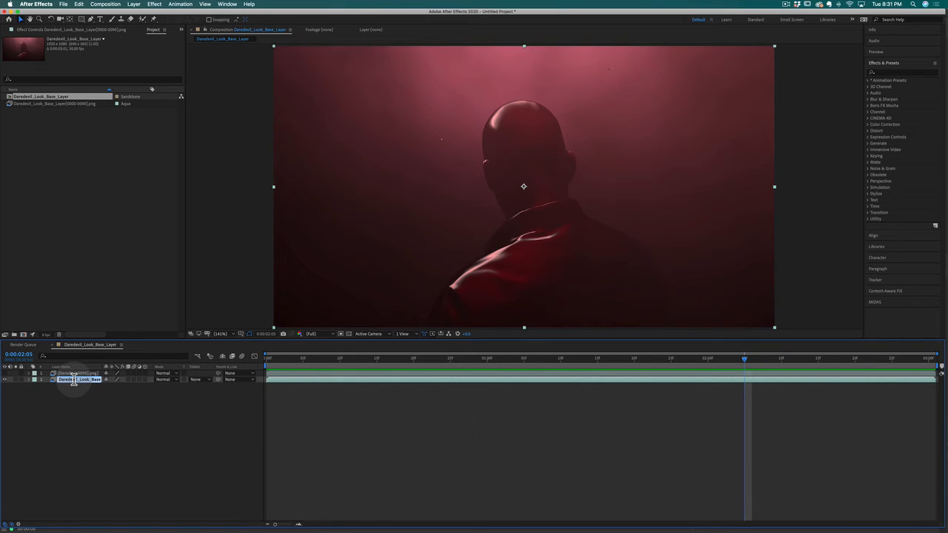
pyautogui.write('blurred')
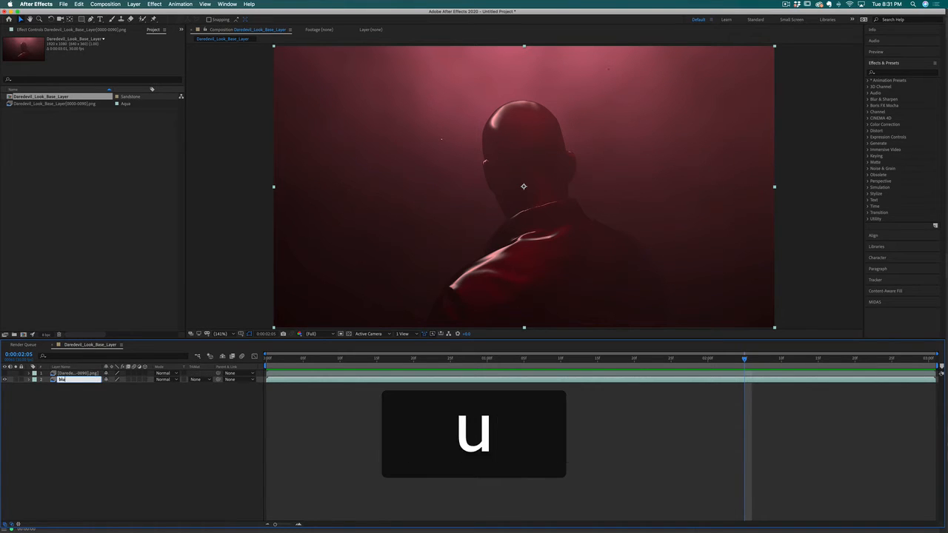
pyautogui.press('Return')
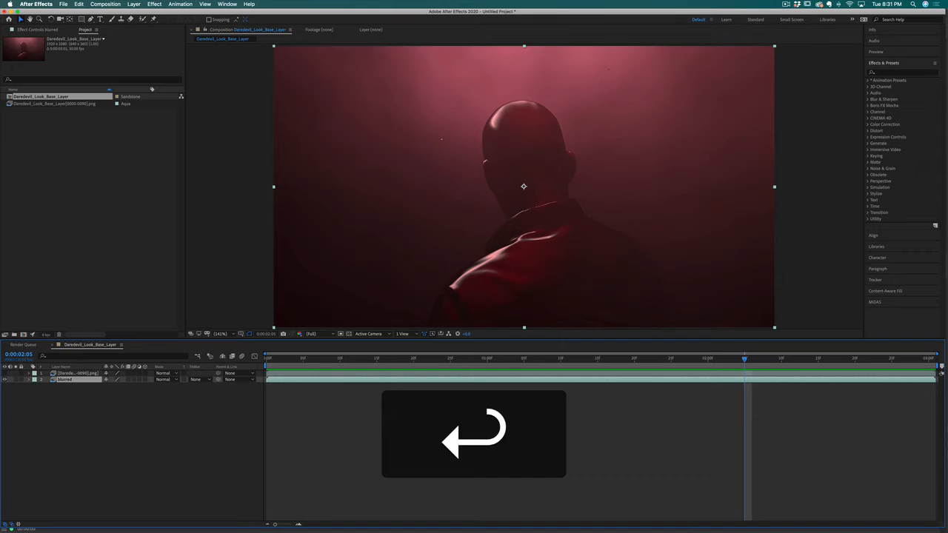
# Rename the hidden upper image sequence layer as "sharp" and clear the layer selection
pyautogui.click(63, 374)
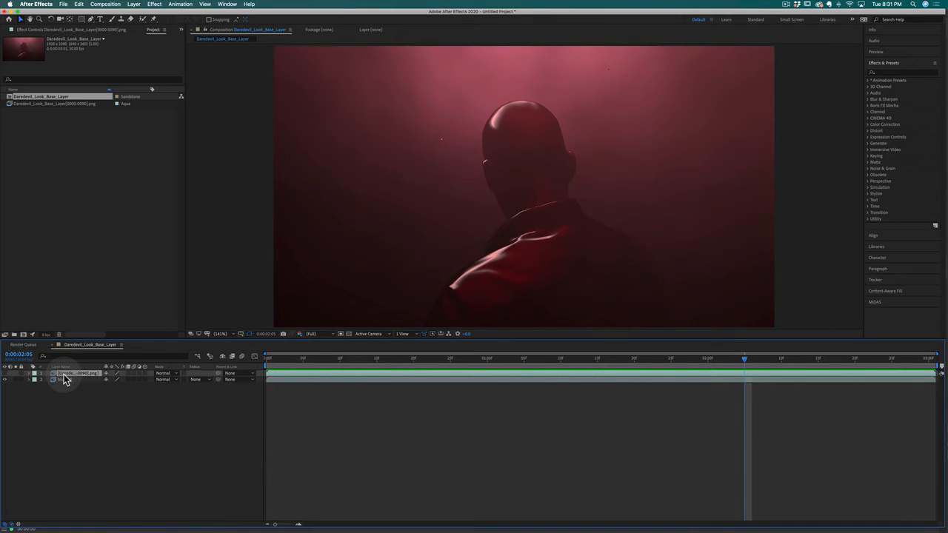
pyautogui.press('Return')
pyautogui.write('sharp')
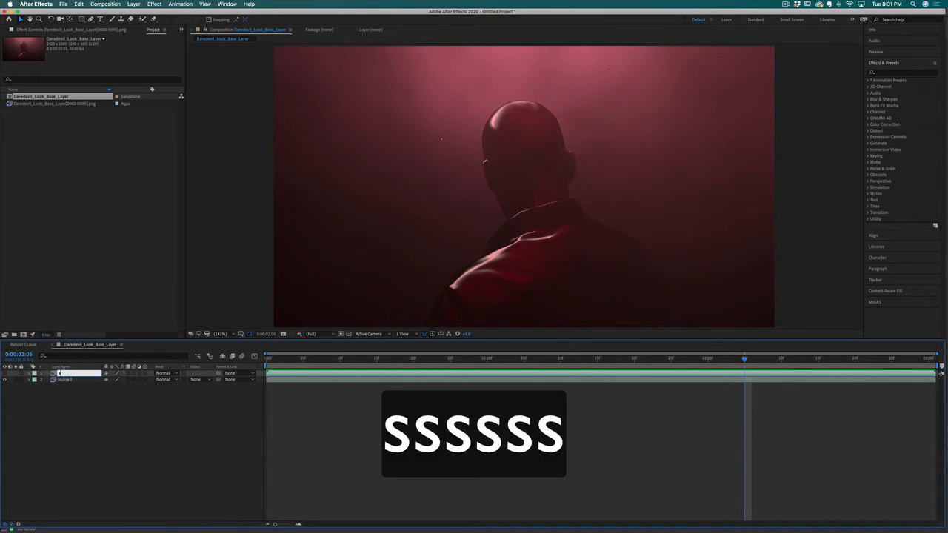
pyautogui.press('BackSpace')
pyautogui.write('p')
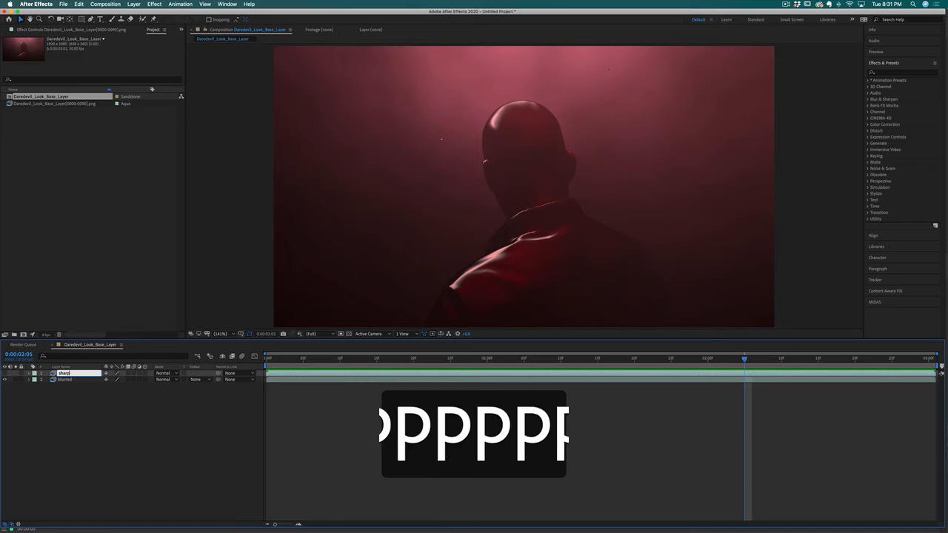
pyautogui.press('Return')
pyautogui.click(62, 413)
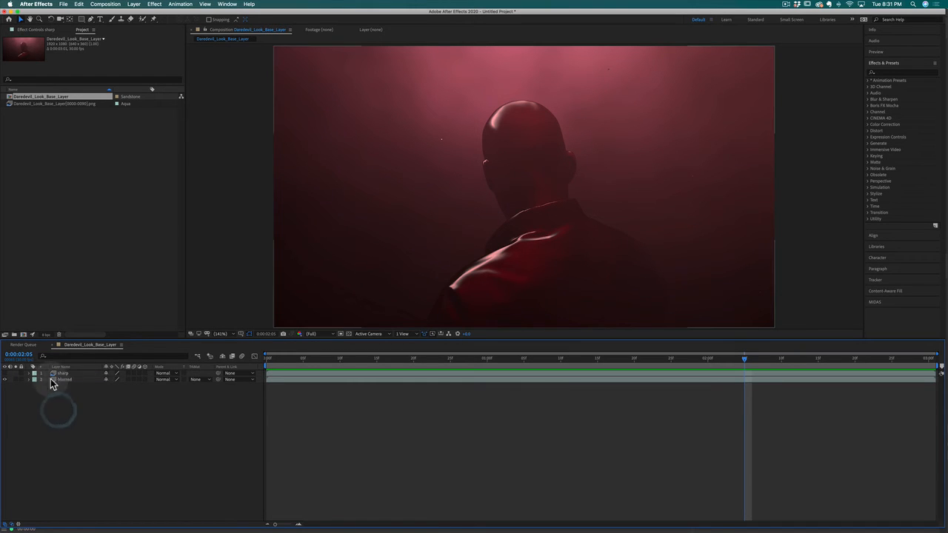
# Apply the Fast Box Blur effect to the blurred layer
pyautogui.click(66, 380)
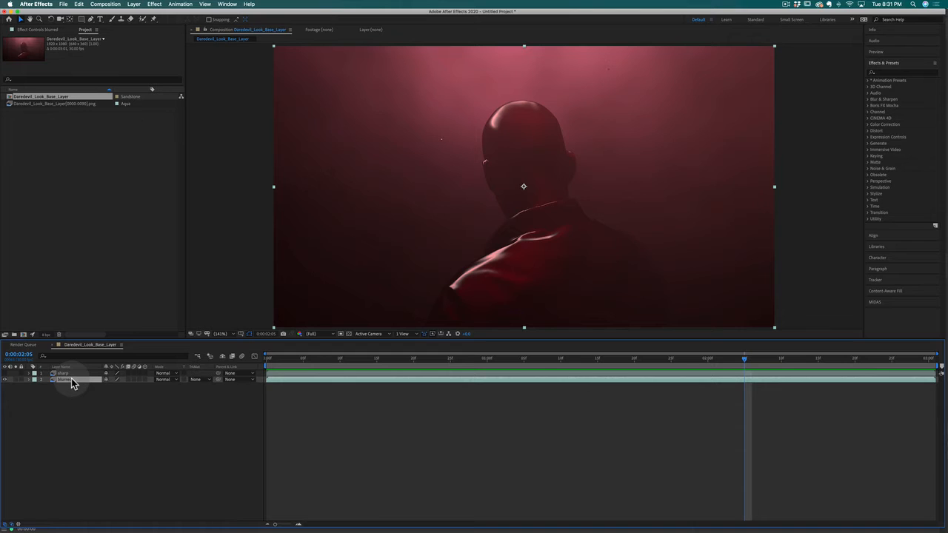
pyautogui.rightClick(66, 382)
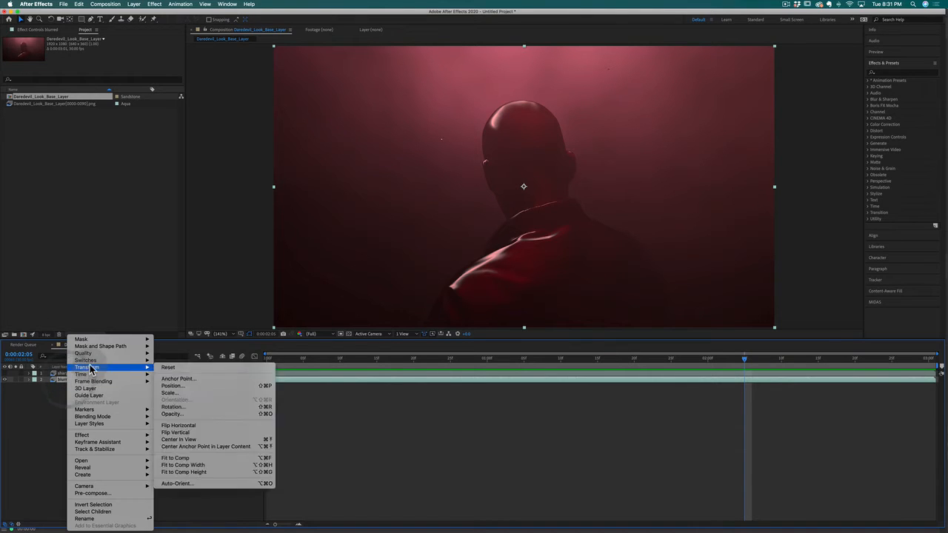
pyautogui.moveTo(93, 437)
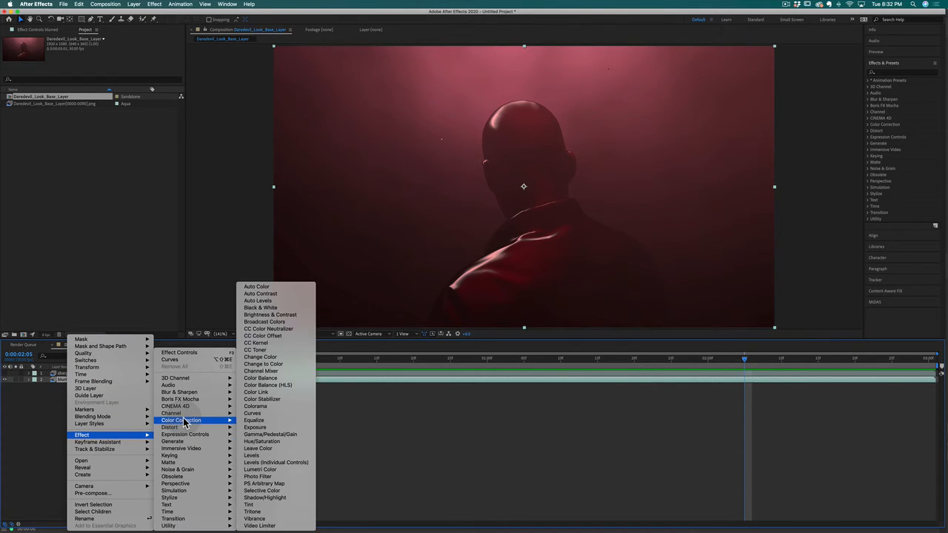
pyautogui.moveTo(185, 431)
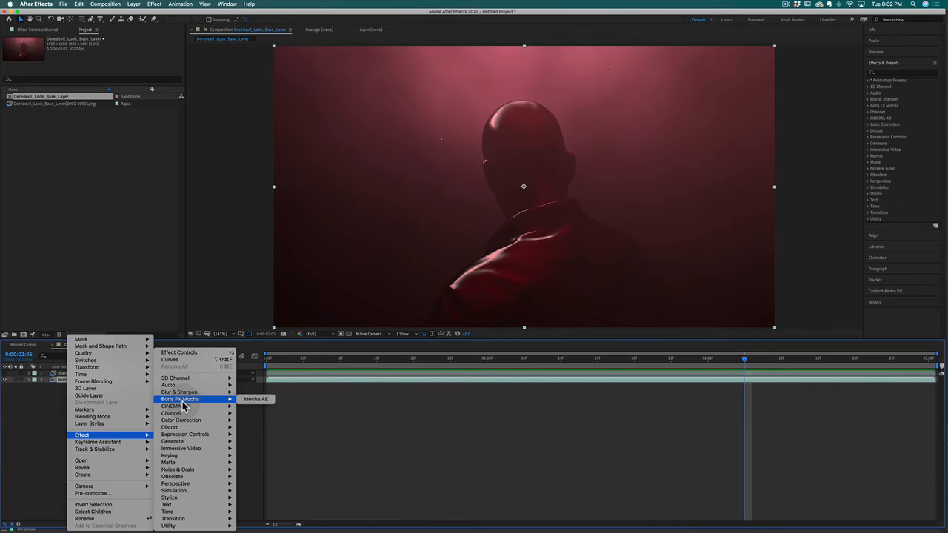
pyautogui.moveTo(223, 393)
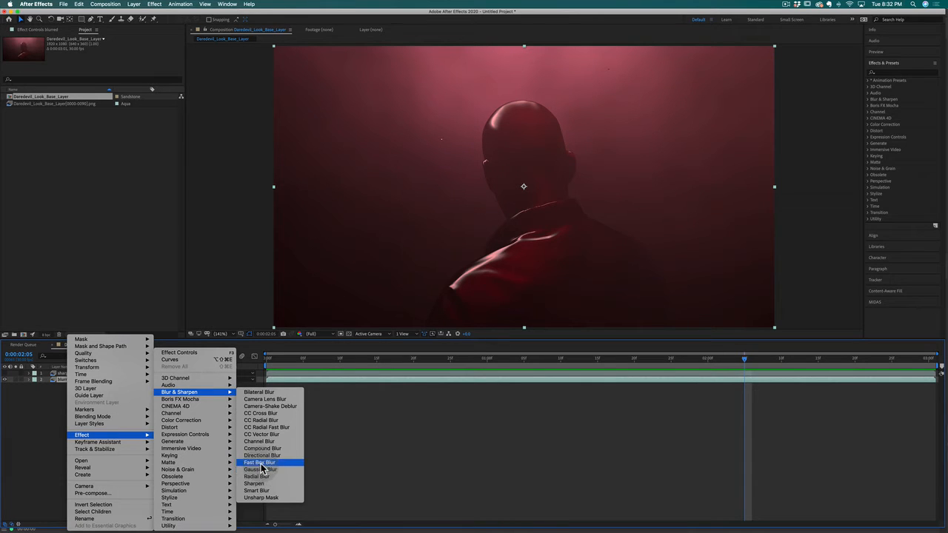
pyautogui.click(259, 464)
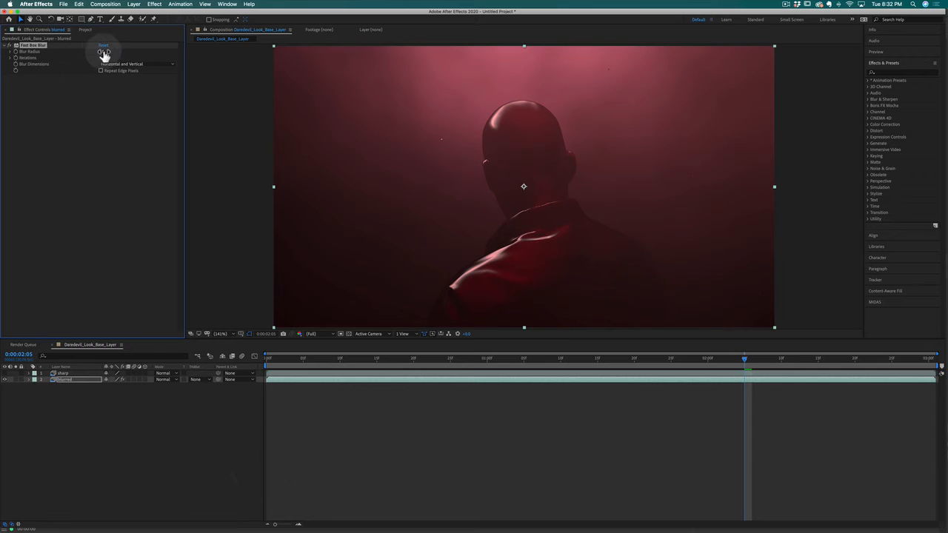
# Set the Fast Box Blur's Blur Radius to 2 and enable Repeat Edge Pixels on the blurred layer
pyautogui.click(102, 51)
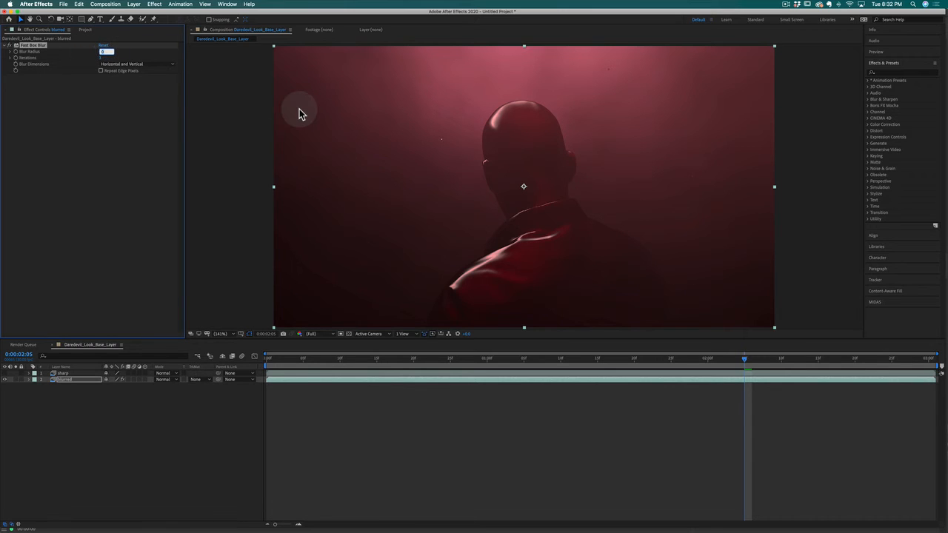
pyautogui.write('2')
pyautogui.press('Return')
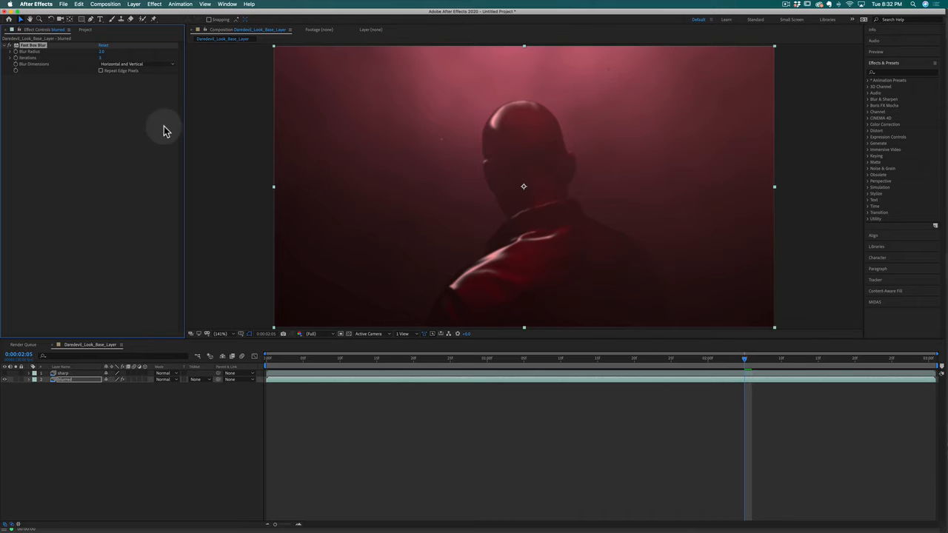
pyautogui.click(101, 71)
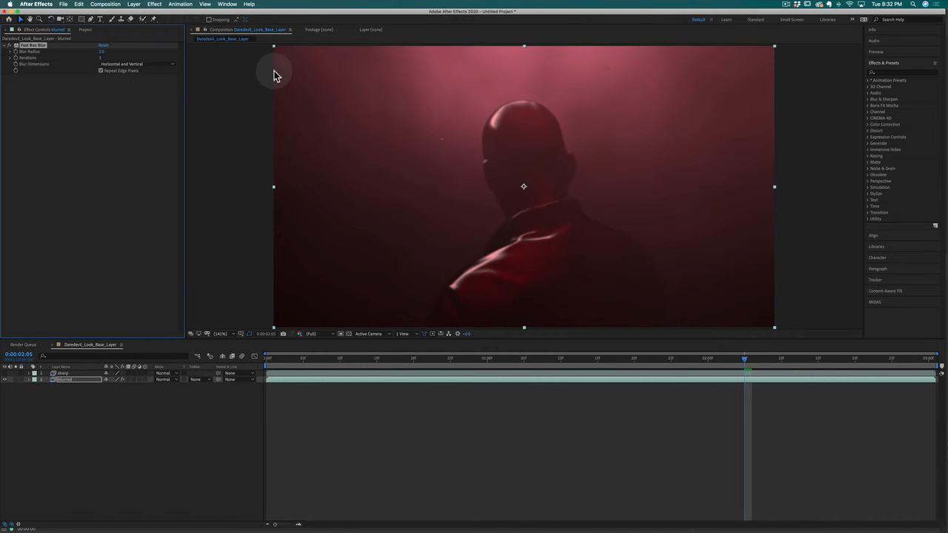
pyautogui.click(104, 72)
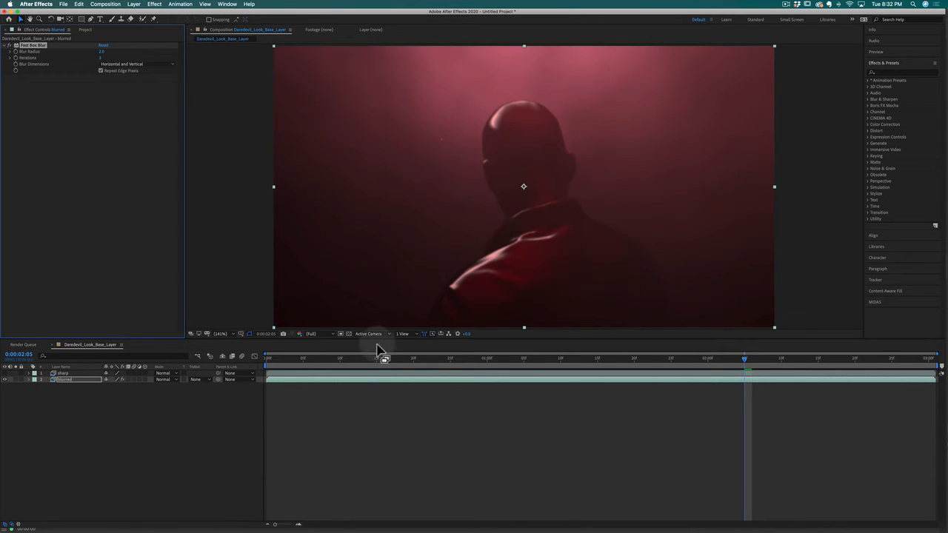
pyautogui.click(179, 427)
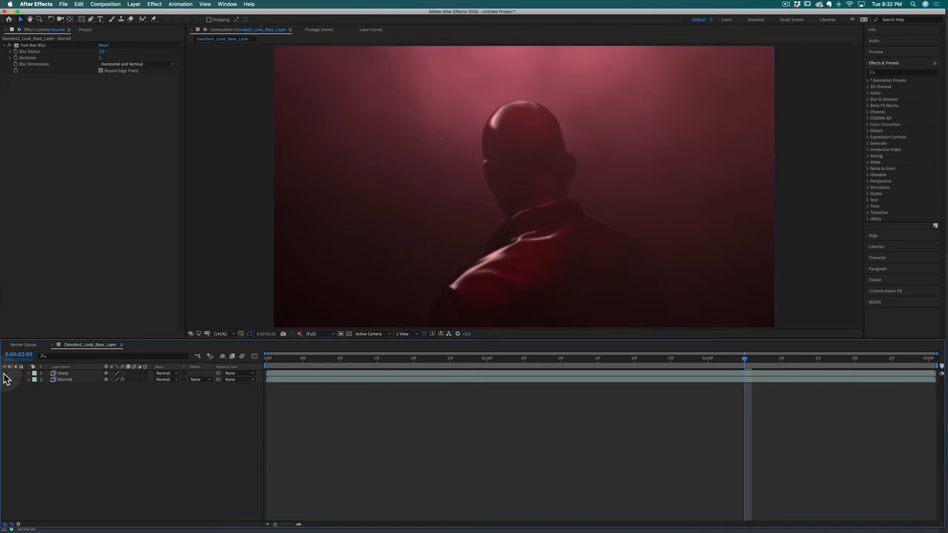
# Make the sharp layer visible and draw an elliptical mask on it around the figure's head and upper shoulders
pyautogui.click(64, 373)
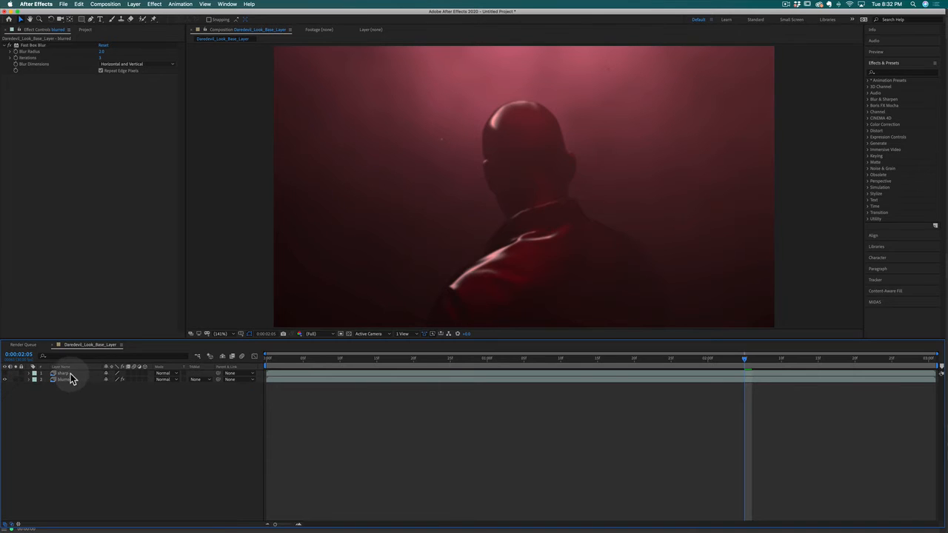
pyautogui.click(6, 374)
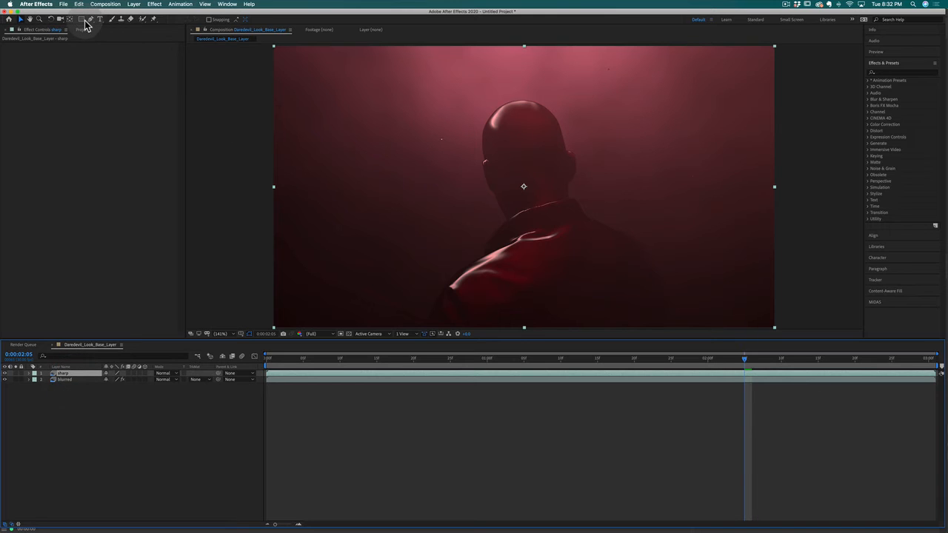
pyautogui.moveTo(81, 19); pyautogui.dragTo(122, 44)
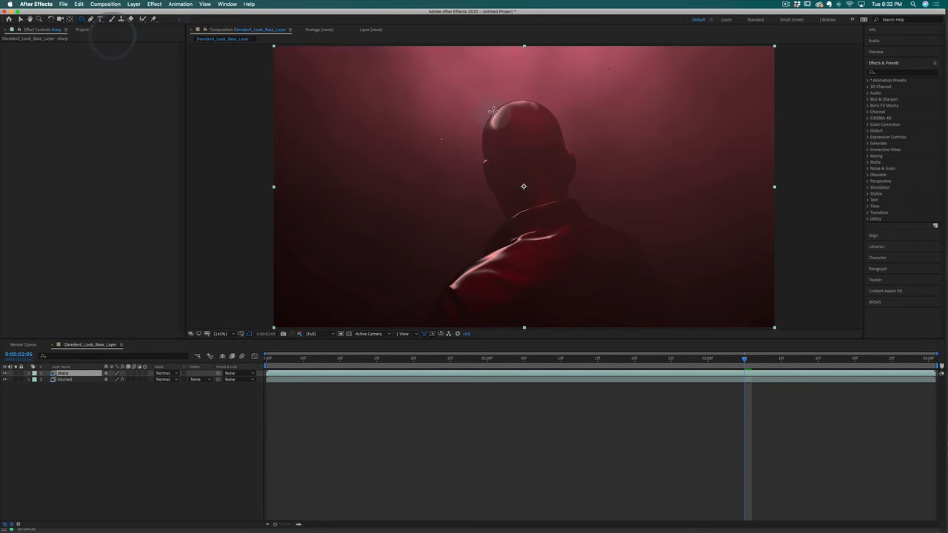
pyautogui.moveTo(440, 72); pyautogui.dragTo(630, 282)
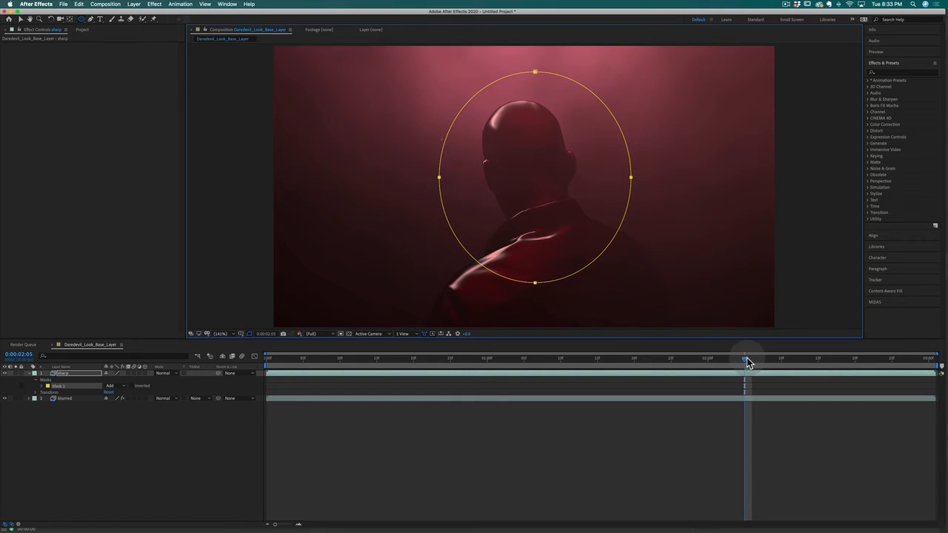
# Move the current time to 0:00:01:15 and deselect the mask to examine its edge over the blurred layer
pyautogui.moveTo(745, 358); pyautogui.dragTo(597, 361)
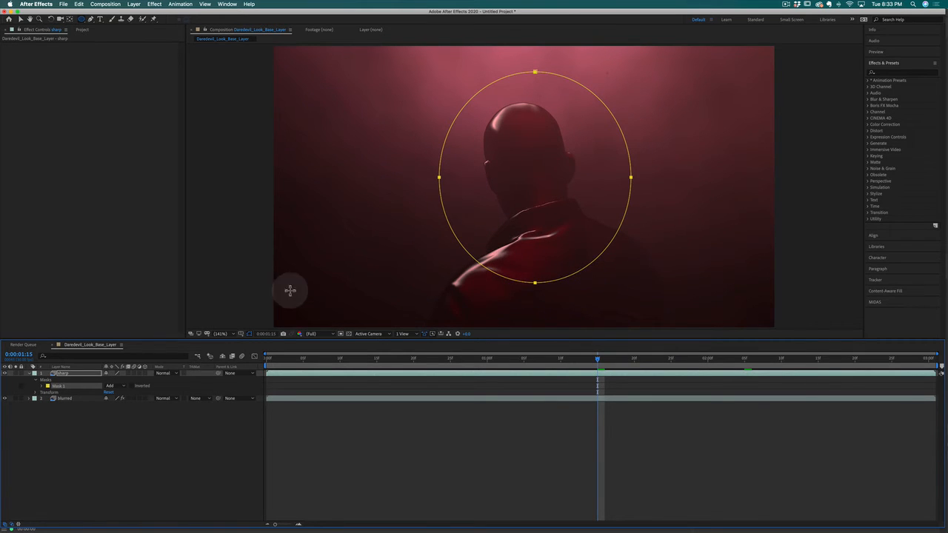
pyautogui.click(22, 19)
pyautogui.click(235, 187)
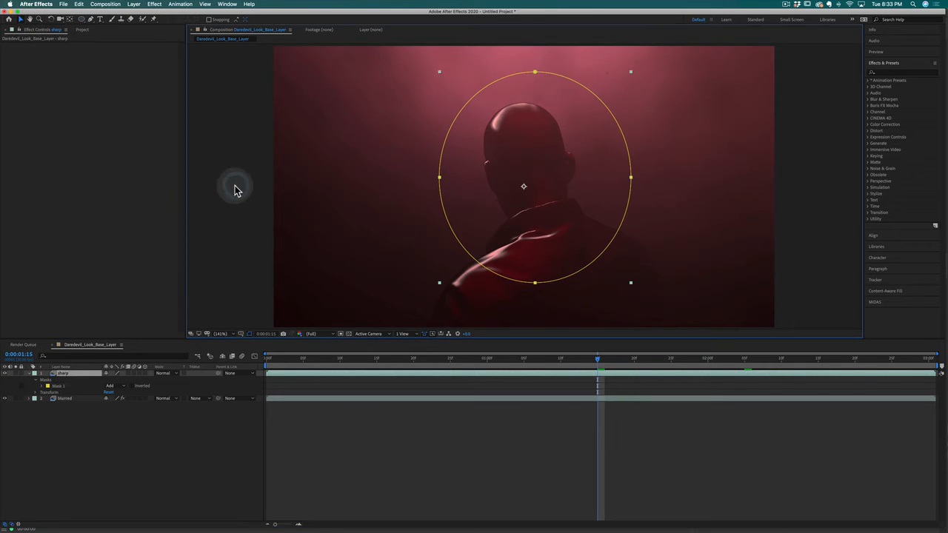
pyautogui.click(235, 188)
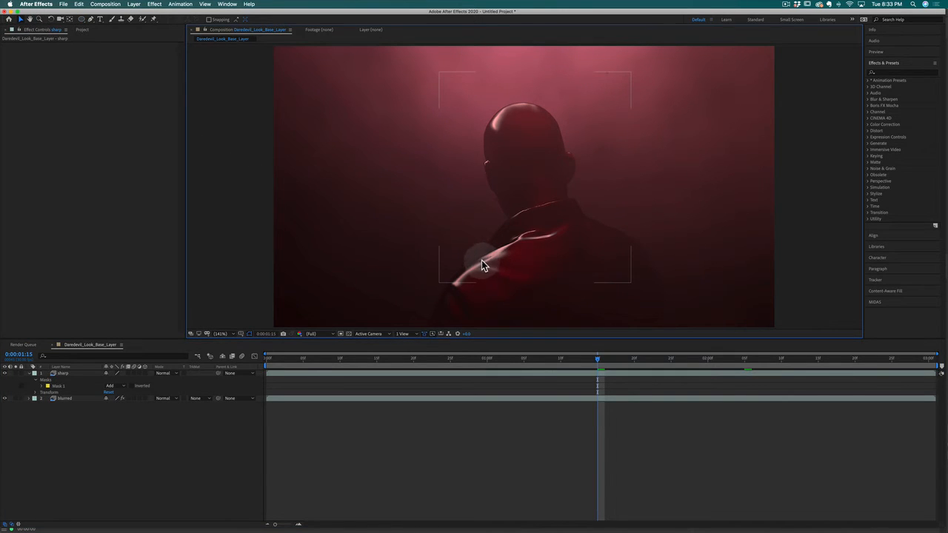
pyautogui.click(631, 242)
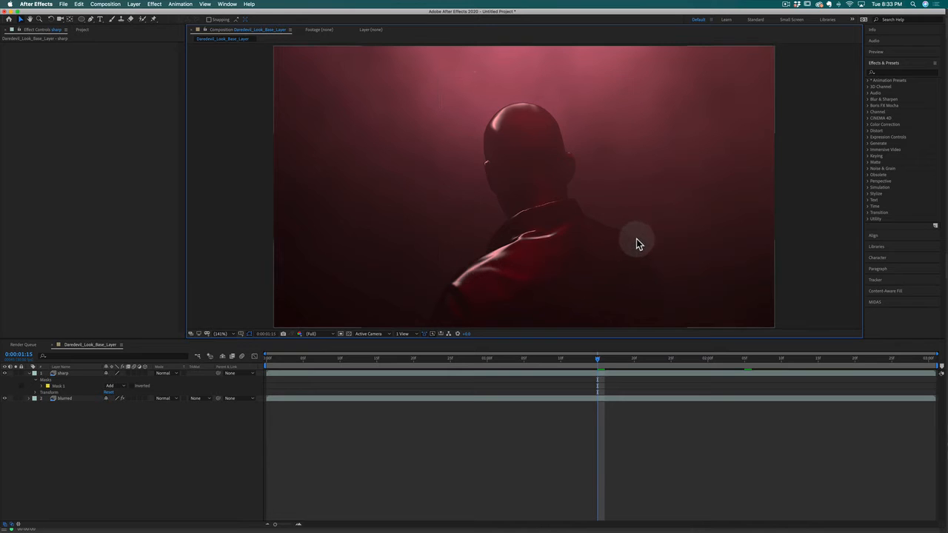
# Feather the sharp layer's mask to 177 pixels with the blurred layer temporarily hidden, and make the blurred layer visible again
pyautogui.click(4, 399)
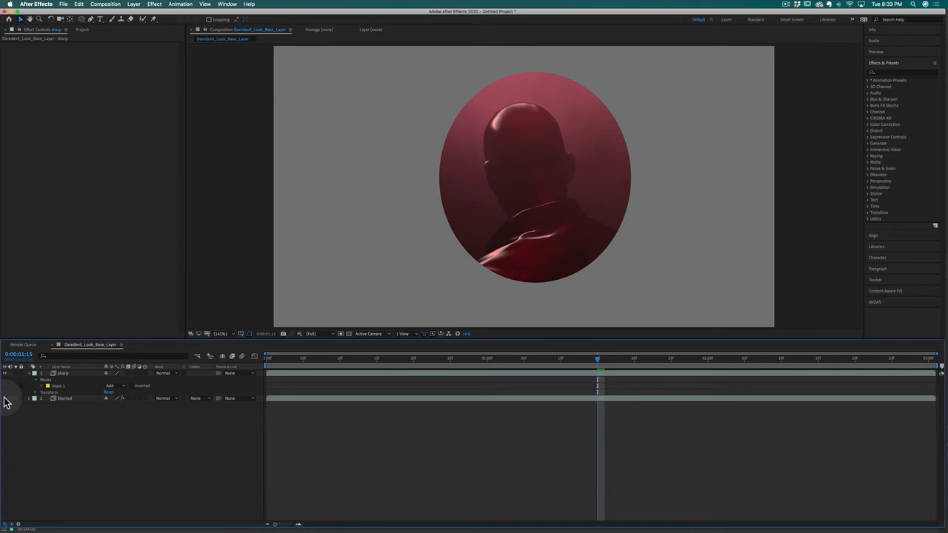
pyautogui.click(58, 386)
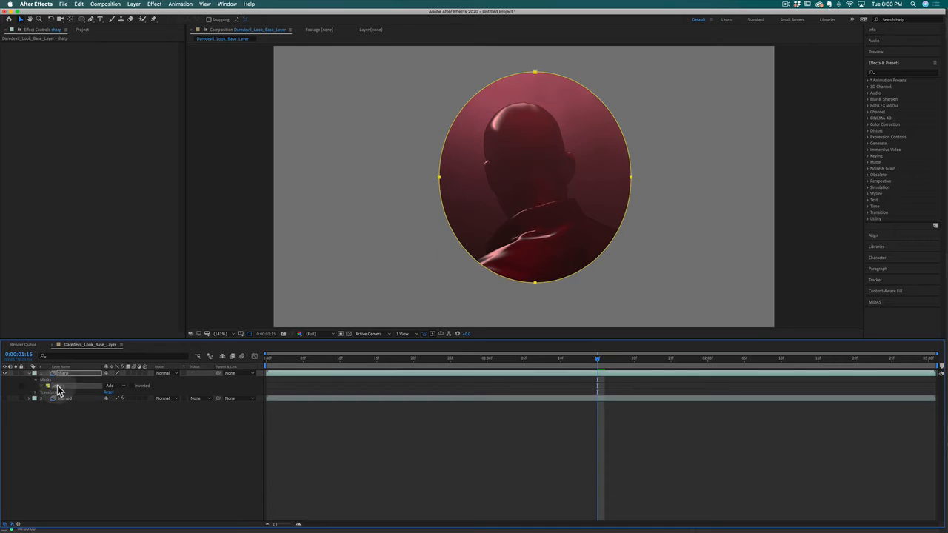
pyautogui.click(42, 386)
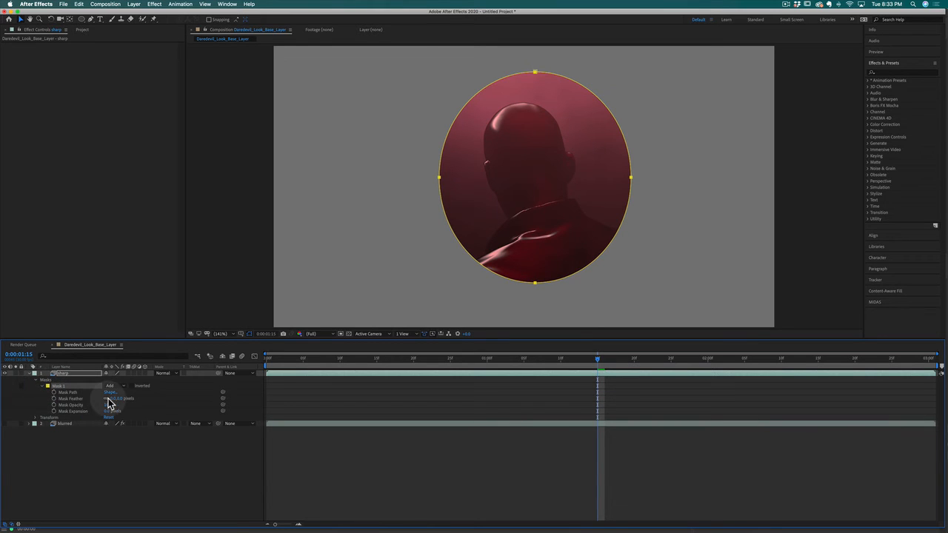
pyautogui.moveTo(112, 398); pyautogui.dragTo(173, 398)
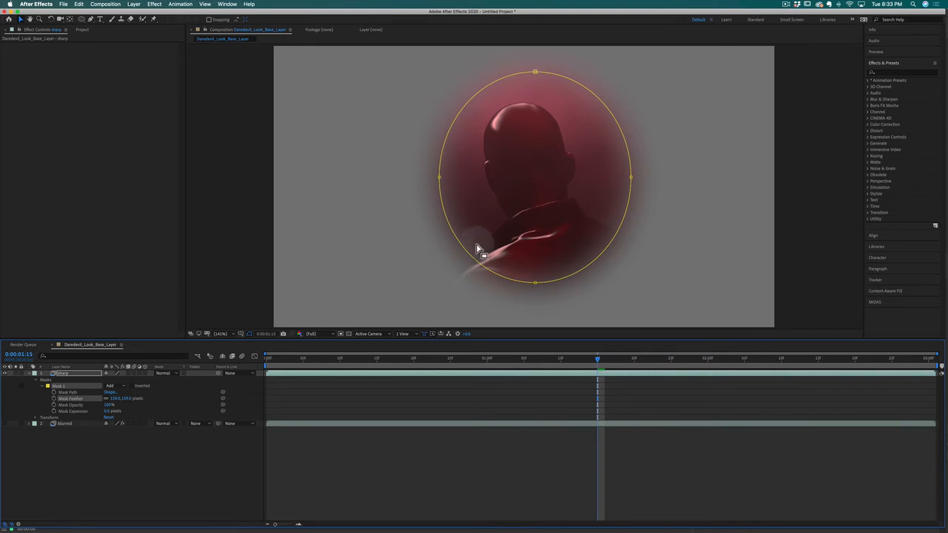
pyautogui.moveTo(117, 399); pyautogui.dragTo(124, 399)
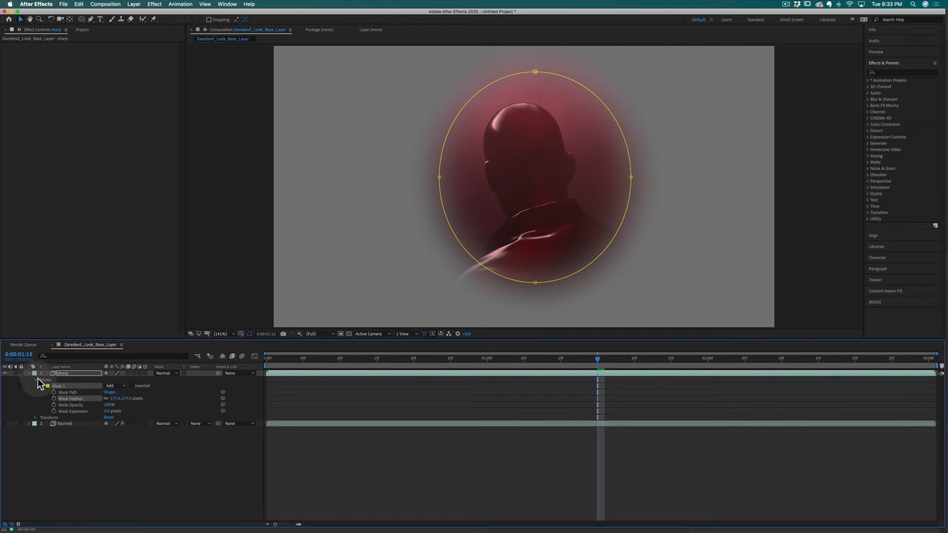
pyautogui.click(6, 424)
pyautogui.click(50, 481)
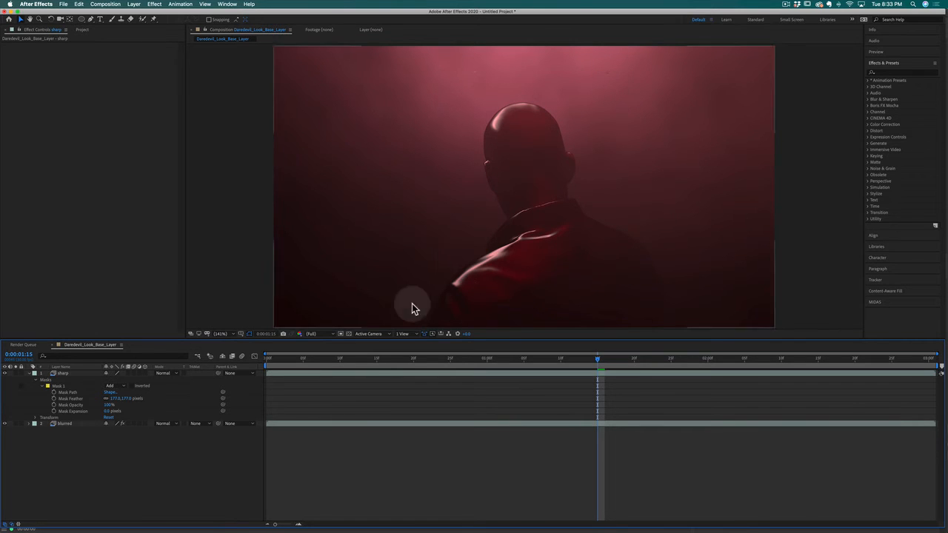
# Set the sharp layer's opacity to 90% and deselect the layer
pyautogui.click(30, 374)
pyautogui.click(30, 374)
pyautogui.click(83, 374)
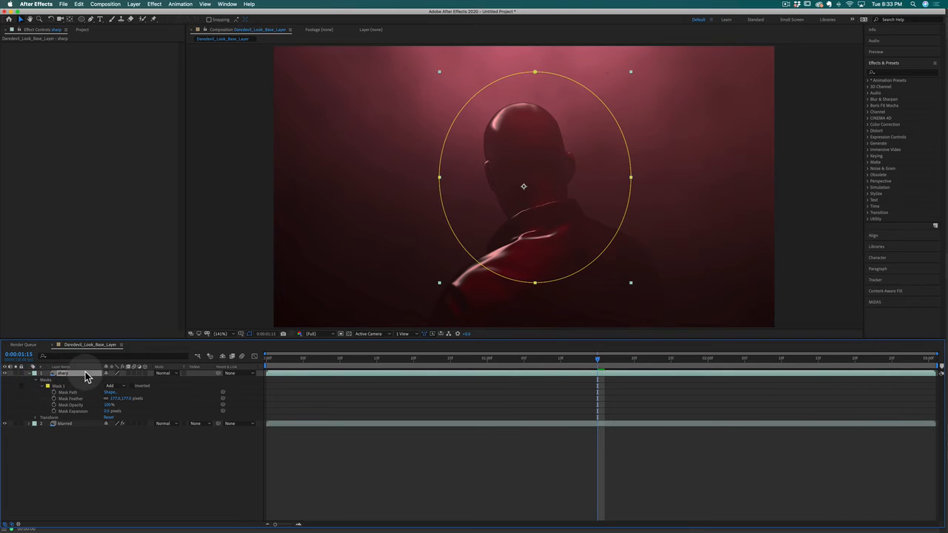
pyautogui.press('t')
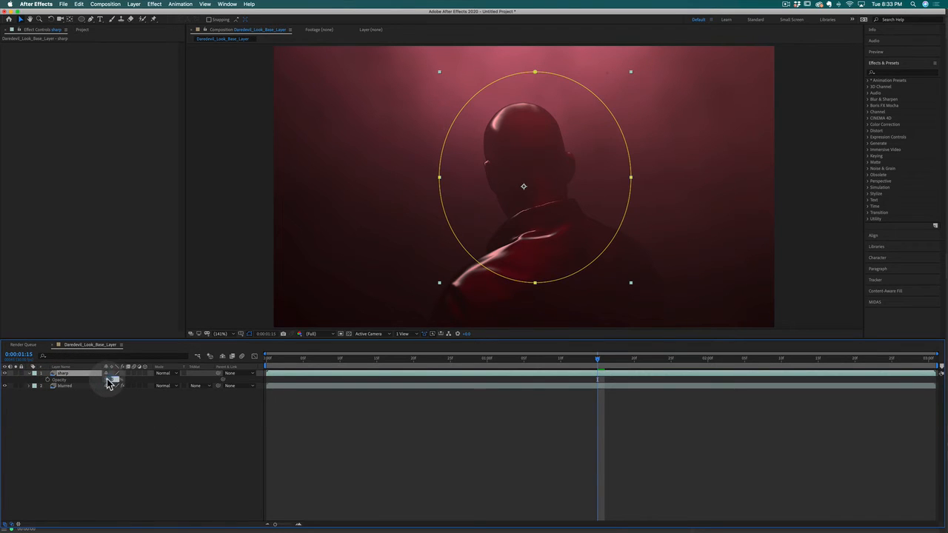
pyautogui.click(109, 380)
pyautogui.write('90')
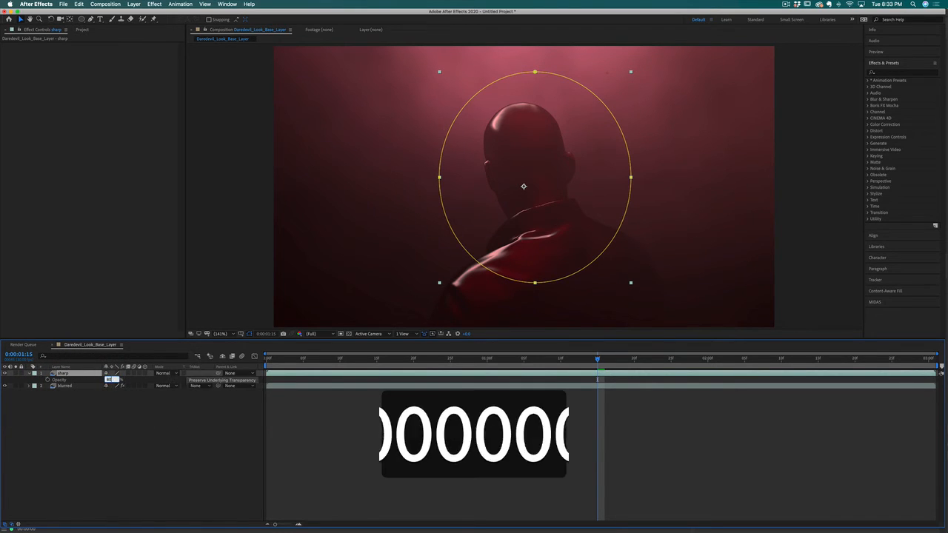
pyautogui.press('Return')
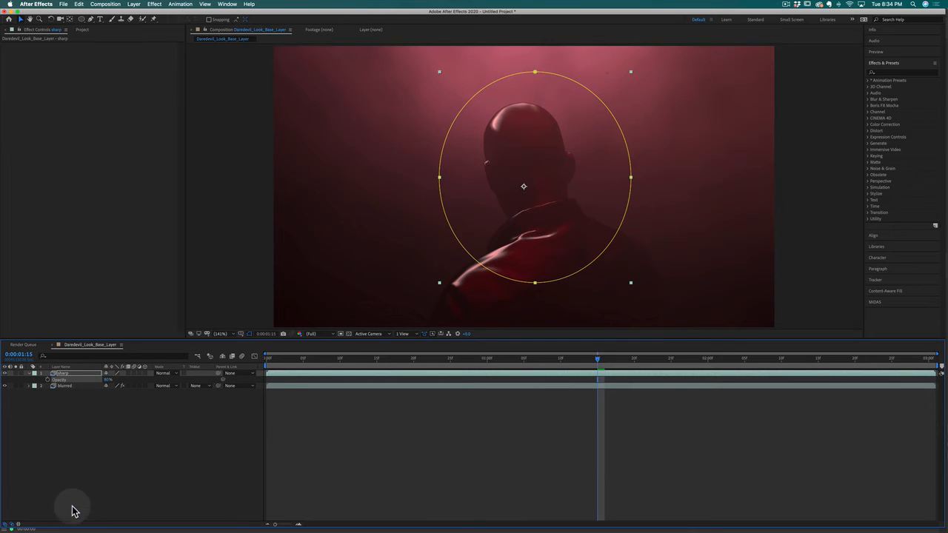
pyautogui.click(91, 490)
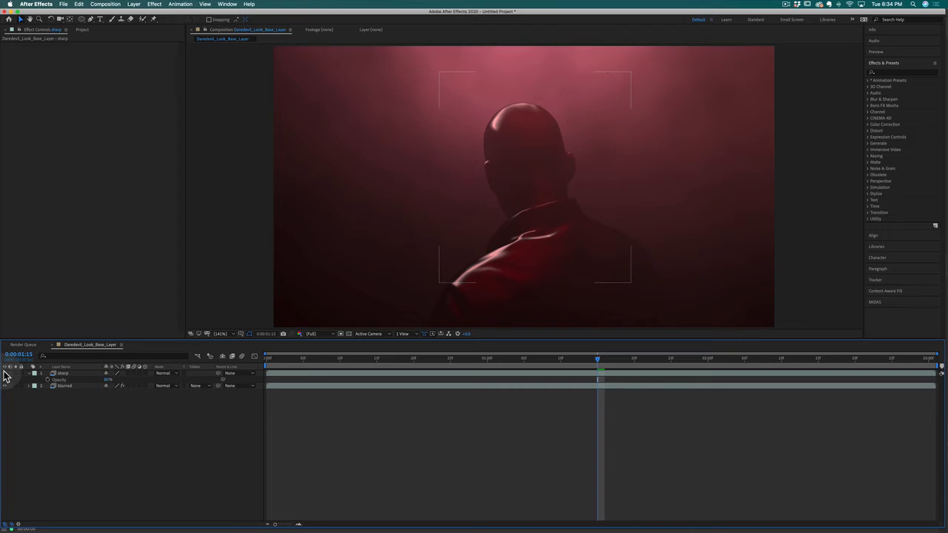
# Toggle the sharp layer's visibility several times to compare the masked sharp area with the blurred layer alone
pyautogui.click(4, 373)
pyautogui.click(4, 373)
pyautogui.click(4, 373)
pyautogui.click(4, 373)
pyautogui.click(4, 373)
pyautogui.click(4, 373)
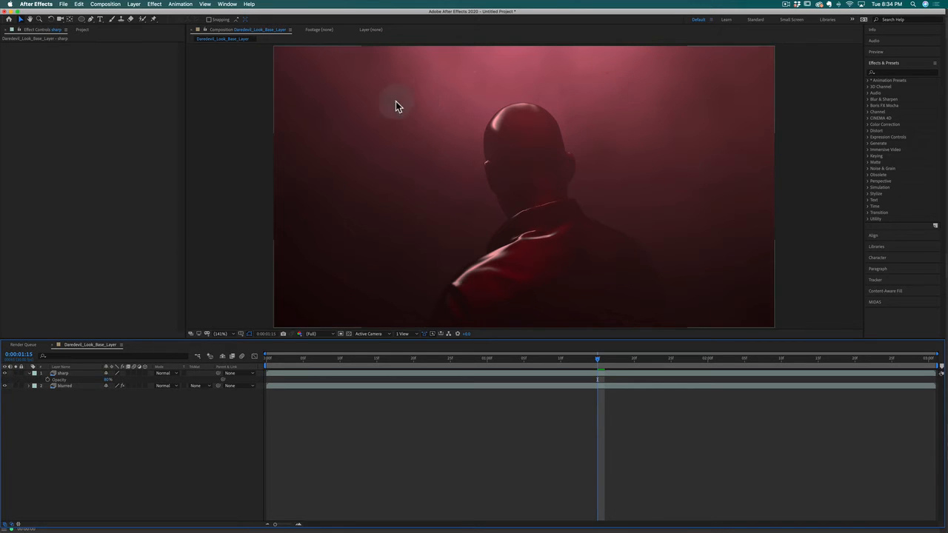
pyautogui.click(699, 115)
pyautogui.click(534, 77)
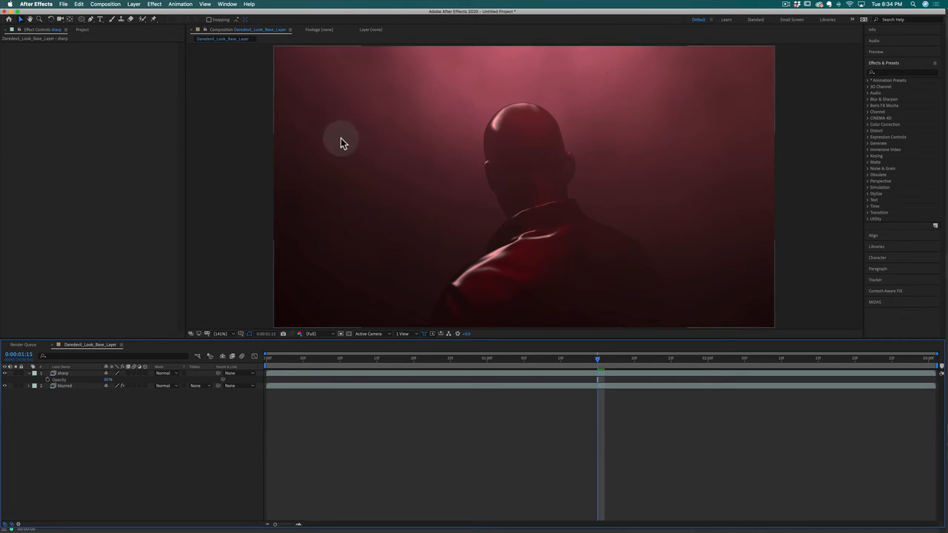
pyautogui.click(316, 125)
pyautogui.click(398, 204)
pyautogui.click(344, 421)
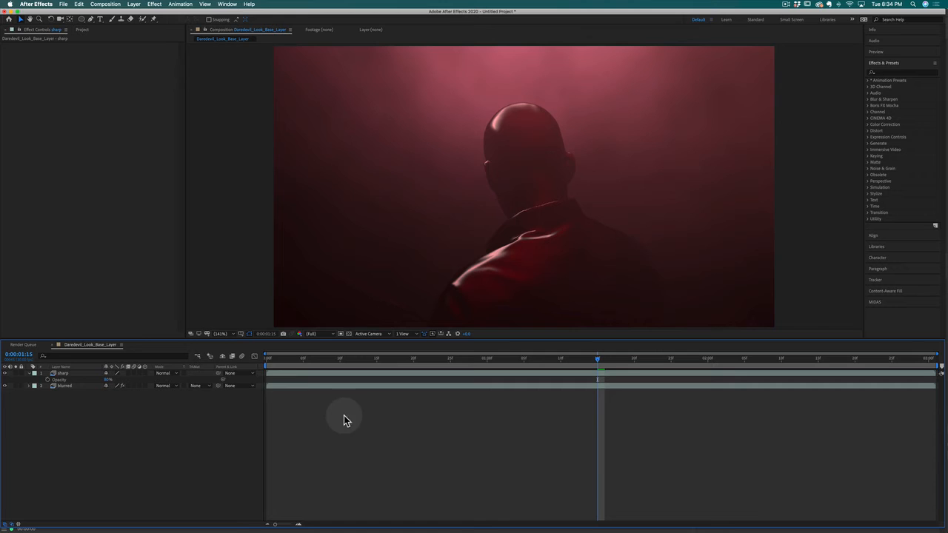
# Return to 0:00:00:00 and preview the composite's playback
pyautogui.click(287, 363)
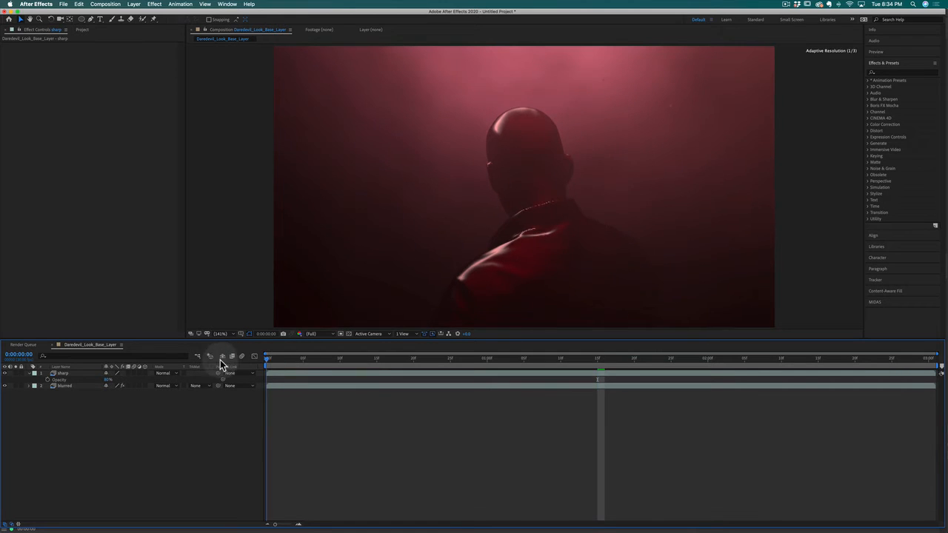
pyautogui.press('space')
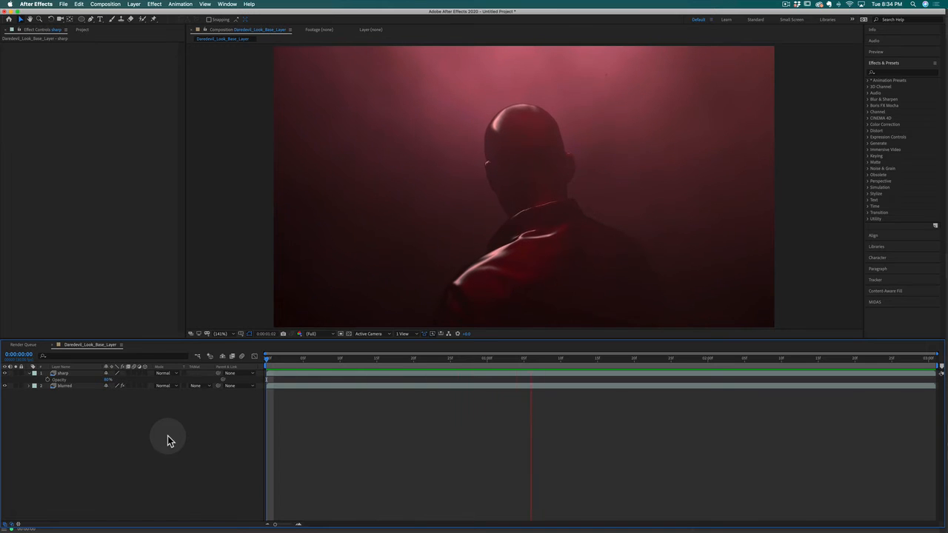
pyautogui.press('space')
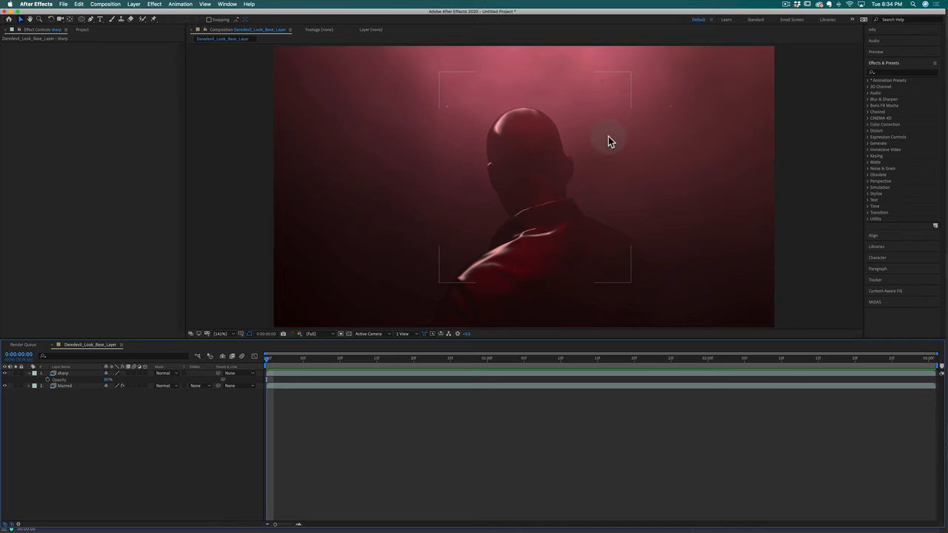
# Create an adjustment layer above the sharp layer and apply the Hue/Saturation effect to it
pyautogui.click(127, 5)
pyautogui.moveTo(197, 12)
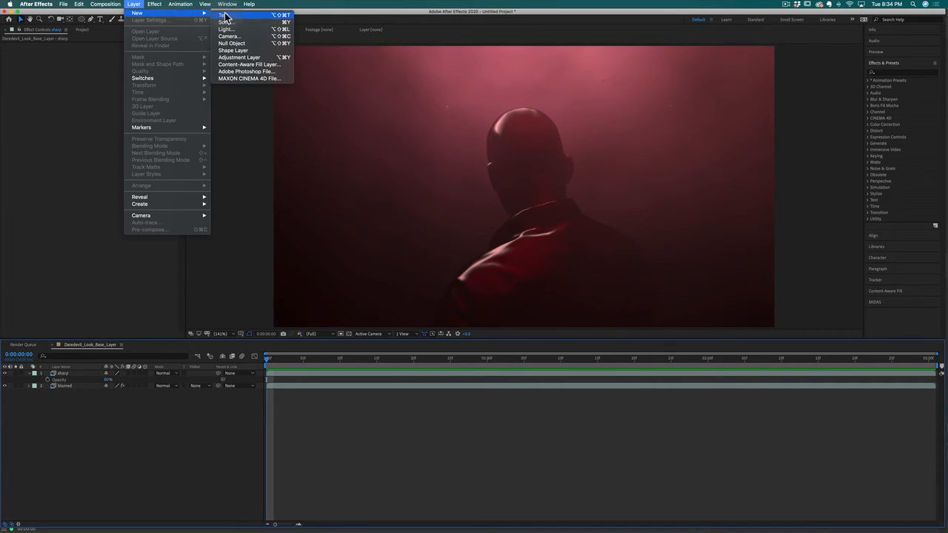
pyautogui.click(245, 57)
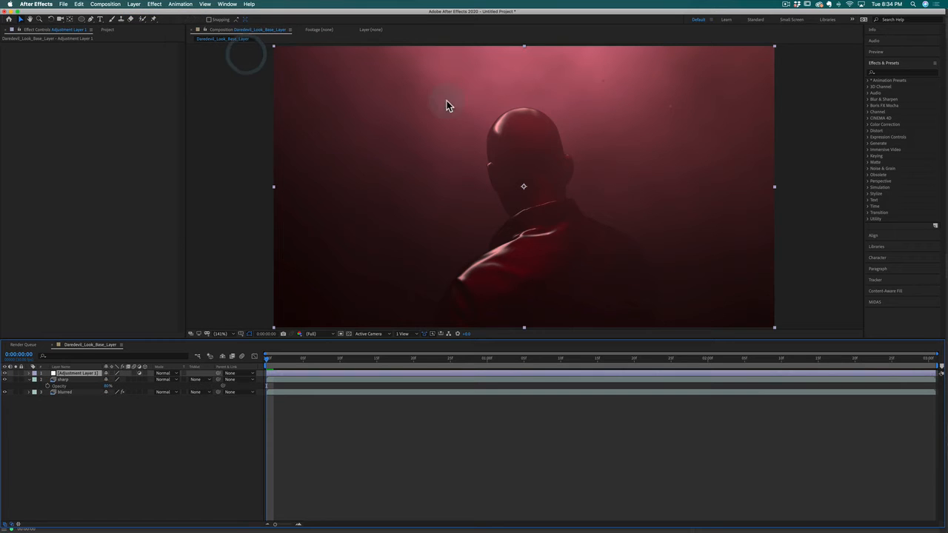
pyautogui.click(899, 73)
pyautogui.write('h')
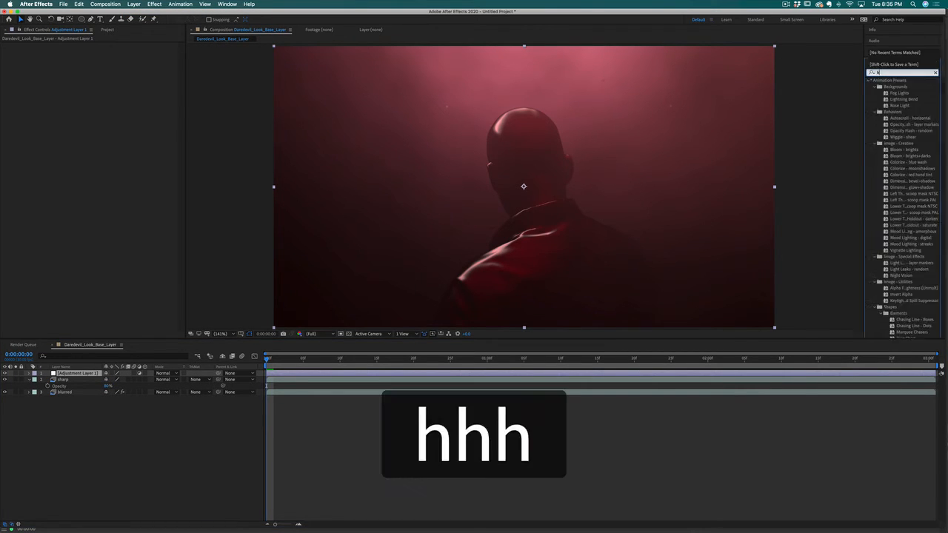
pyautogui.write('ue')
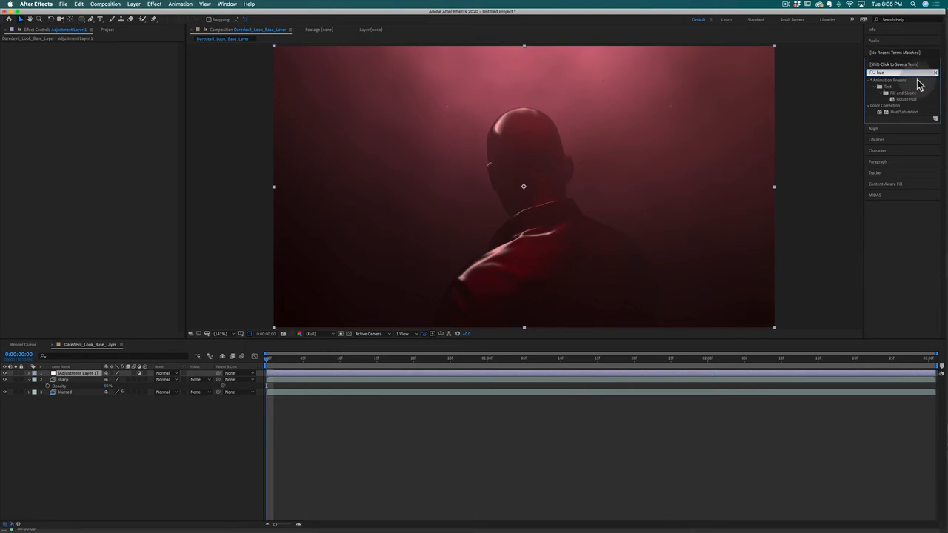
pyautogui.moveTo(917, 112); pyautogui.dragTo(407, 376)
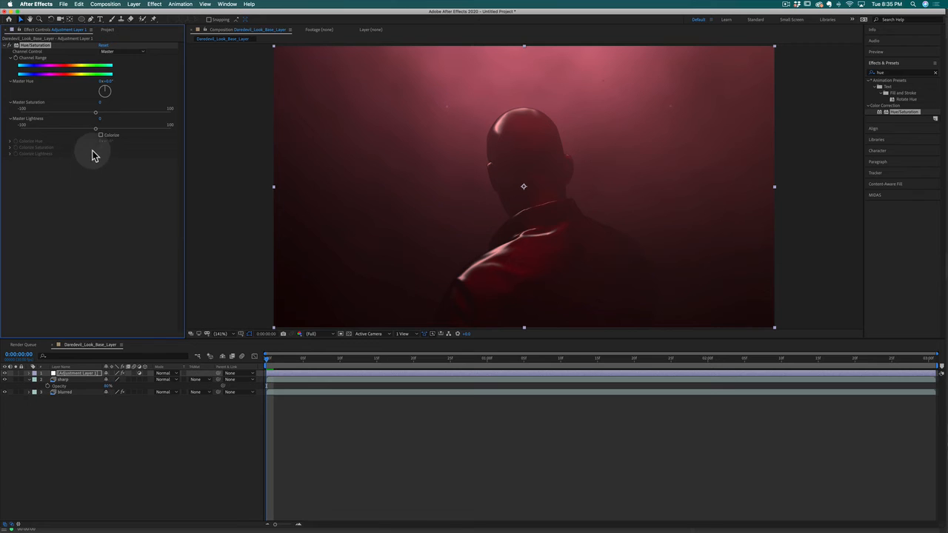
# Set the adjustment layer's Master Saturation to -8 and Master Hue to -5°, keeping Master Lightness at 0
pyautogui.moveTo(96, 115); pyautogui.dragTo(82, 116)
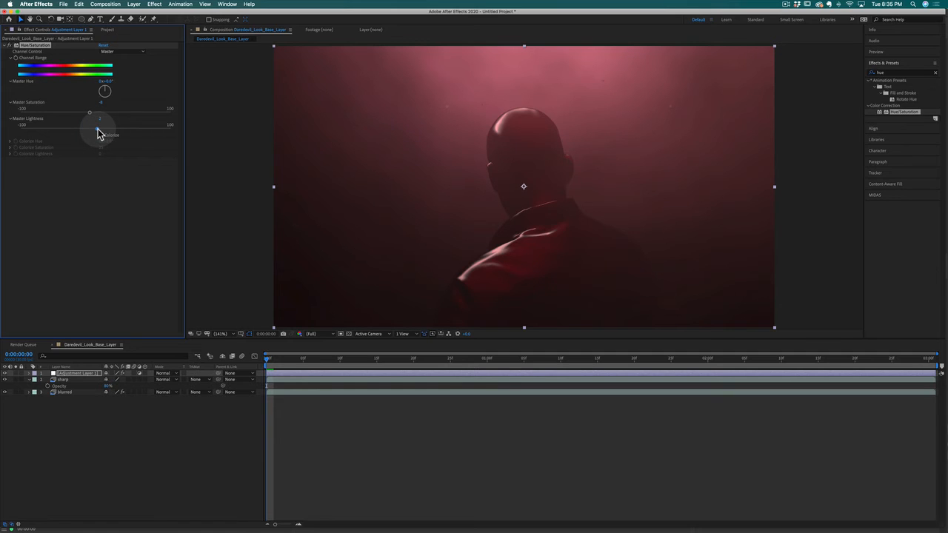
pyautogui.moveTo(97, 133); pyautogui.dragTo(96, 133)
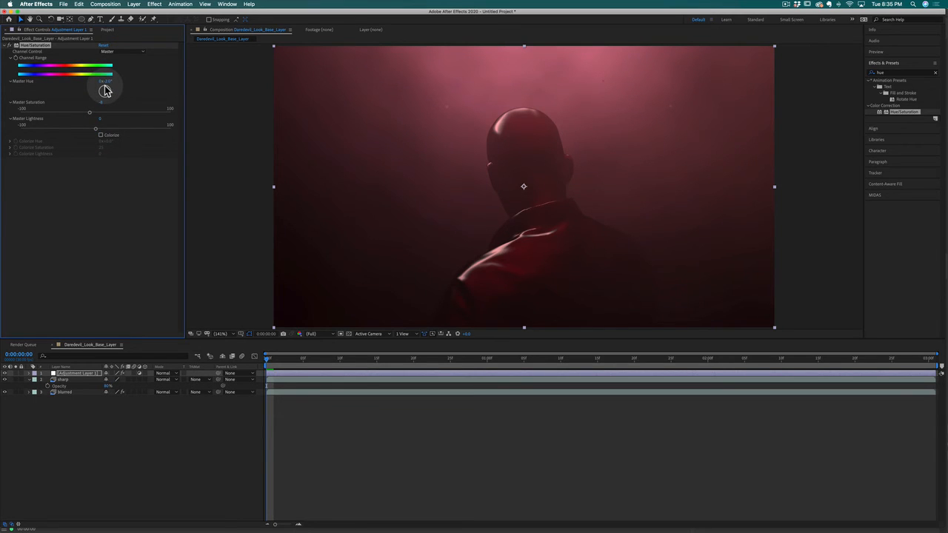
pyautogui.moveTo(105, 90); pyautogui.dragTo(105, 86)
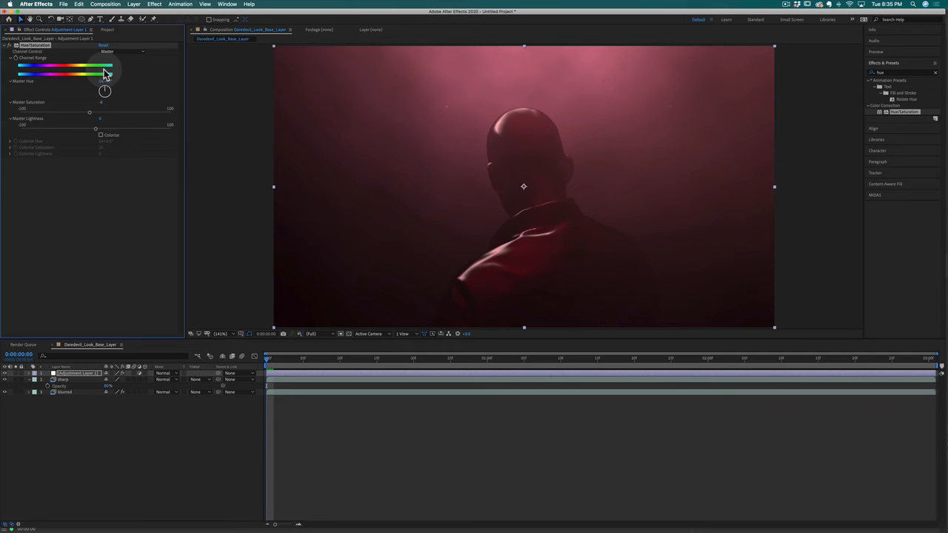
# Hide and show the adjustment layer to compare the image with and without the colour correction
pyautogui.click(66, 476)
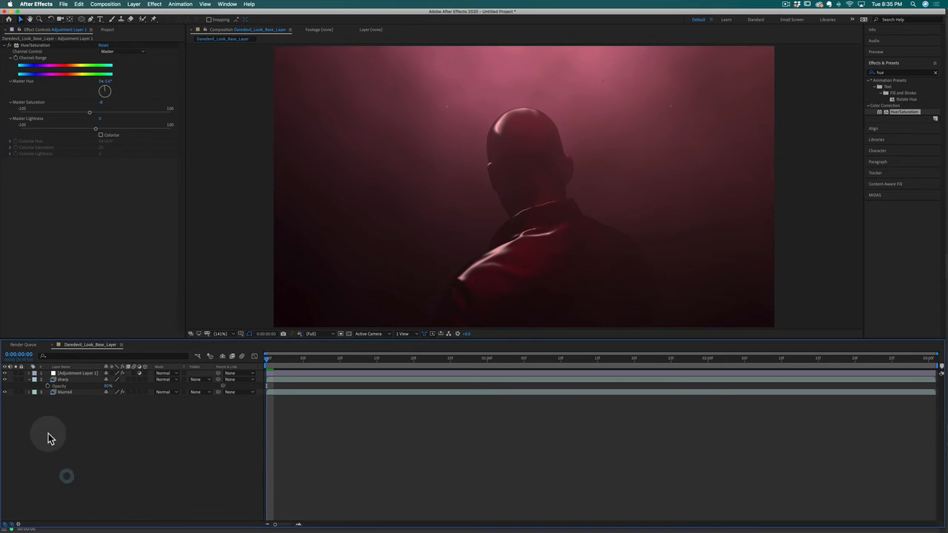
pyautogui.click(5, 375)
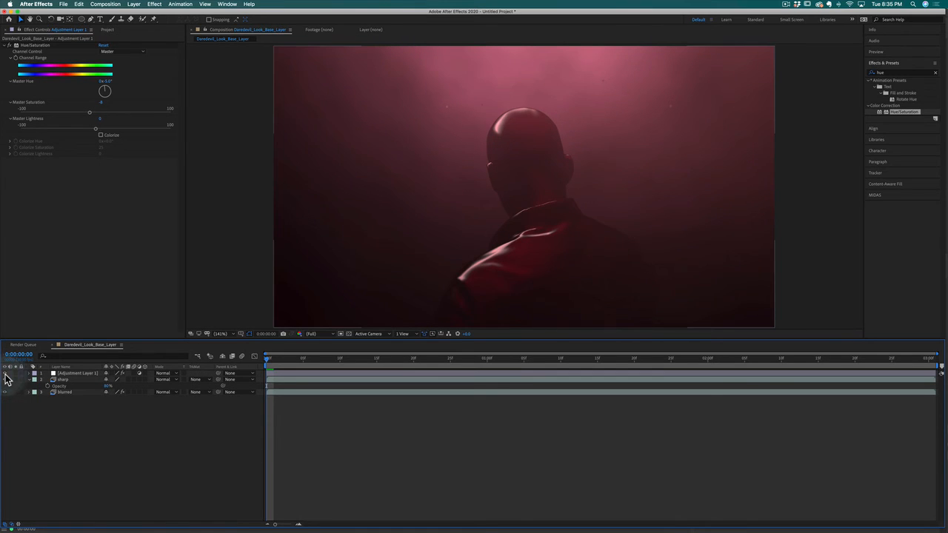
pyautogui.click(5, 374)
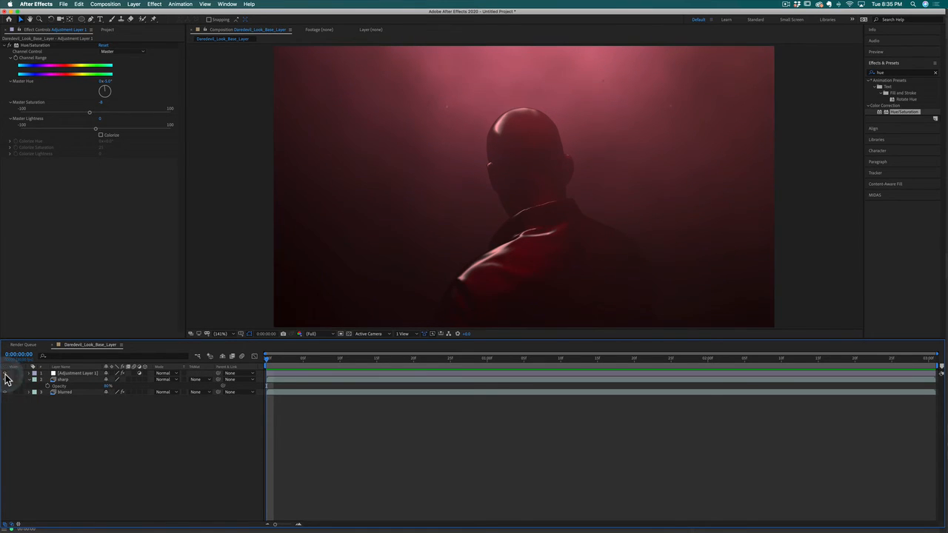
pyautogui.click(31, 421)
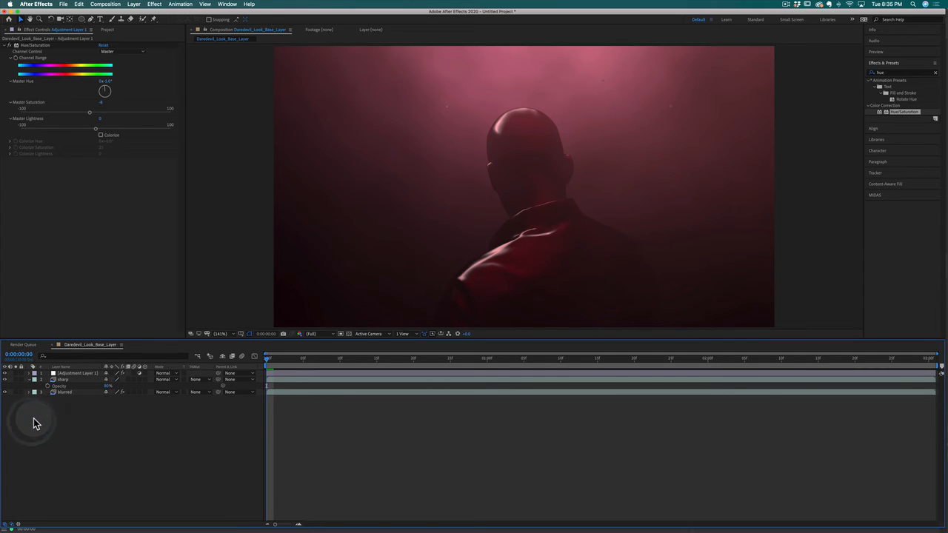
# Apply the Curves effect to the adjustment layer and pull down the shadows of the RGB curve
pyautogui.click(74, 373)
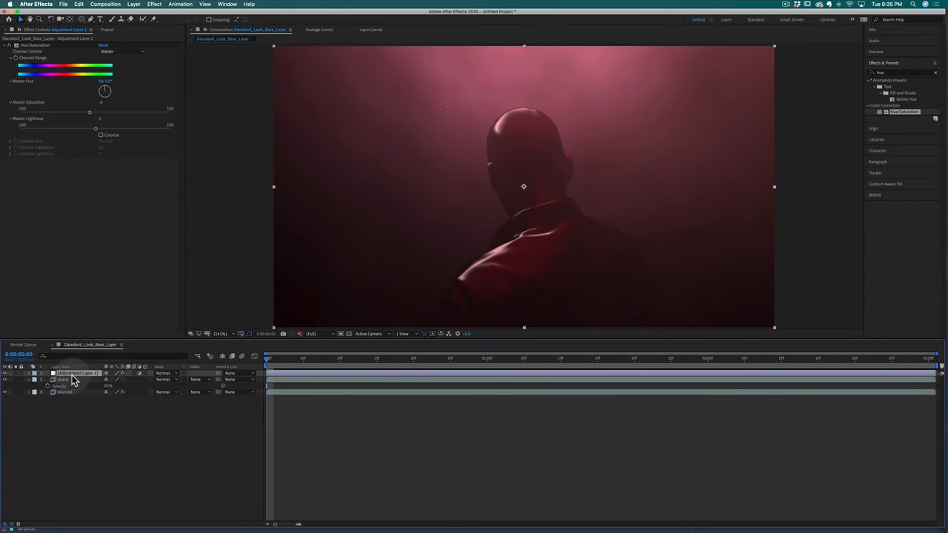
pyautogui.click(900, 74)
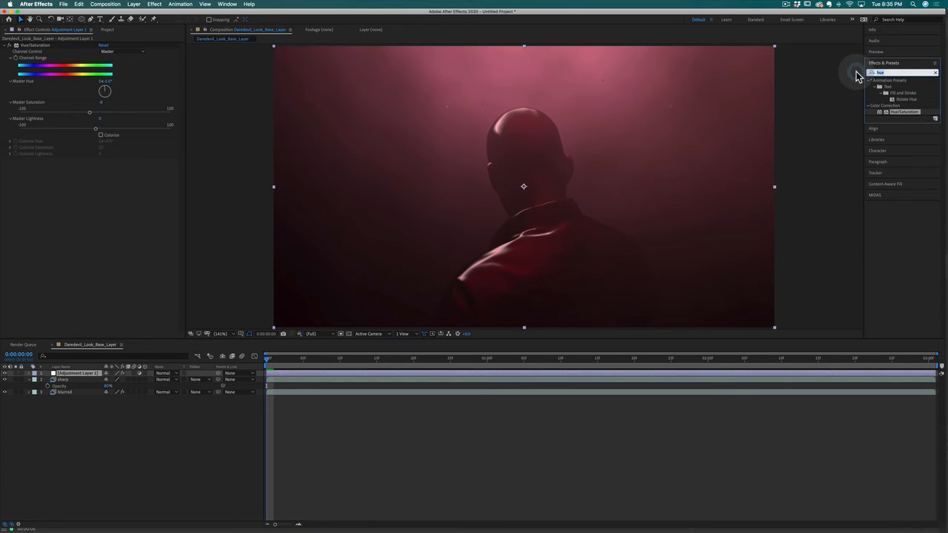
pyautogui.write('curves')
pyautogui.press('Return')
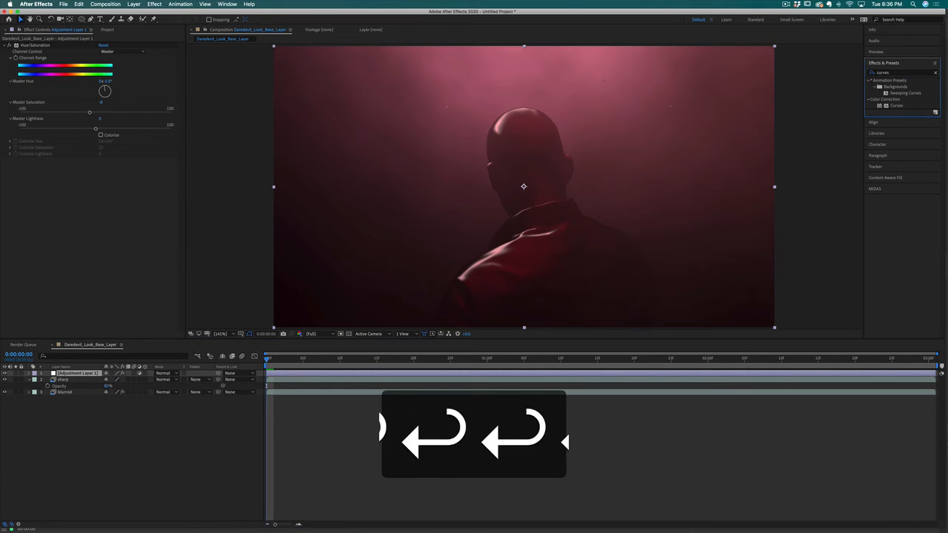
pyautogui.moveTo(895, 105); pyautogui.dragTo(568, 377)
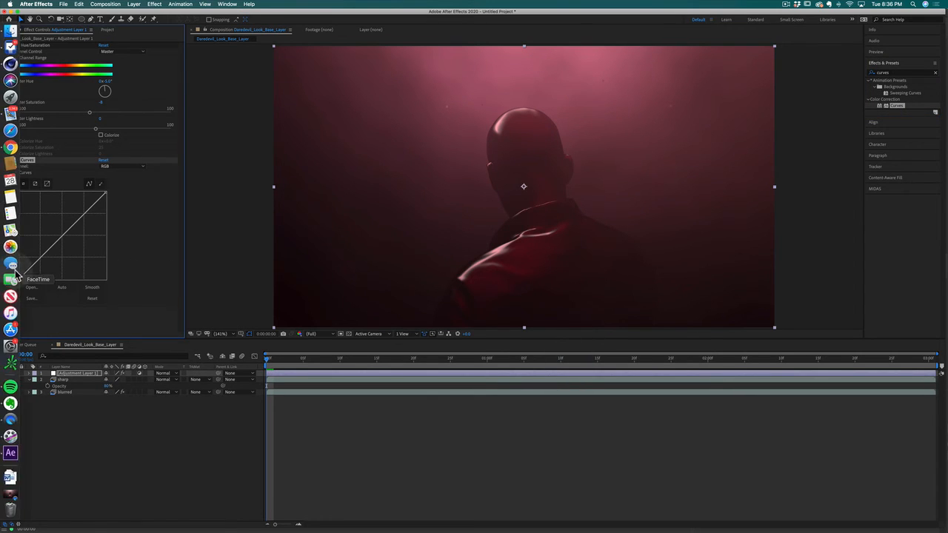
pyautogui.moveTo(37, 268); pyautogui.dragTo(39, 272)
# Try raising the Red channel's curve, and undo the colour channel adjustments
pyautogui.moveTo(83, 214); pyautogui.dragTo(84, 210)
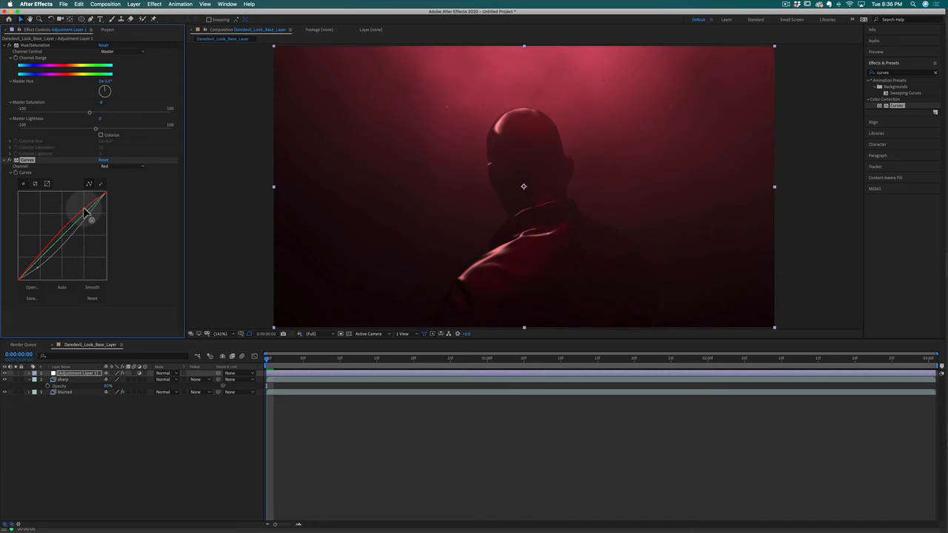
pyautogui.press('super+z')
pyautogui.press('super+z')
pyautogui.press('super+z')
pyautogui.press('super+z')
pyautogui.press('super+z')
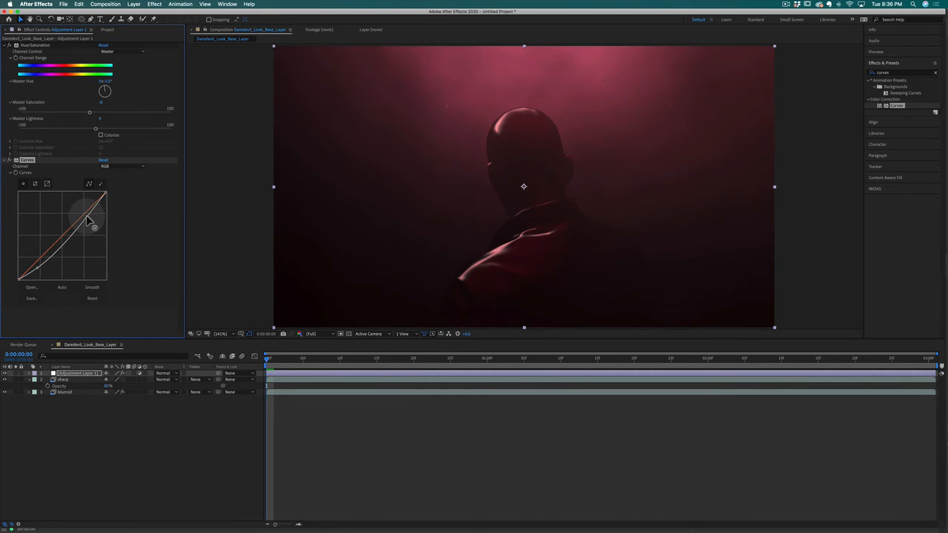
# Shape the RGB curve into an S by raising the highlights and lowering the shadows slightly further
pyautogui.moveTo(87, 216); pyautogui.dragTo(88, 208)
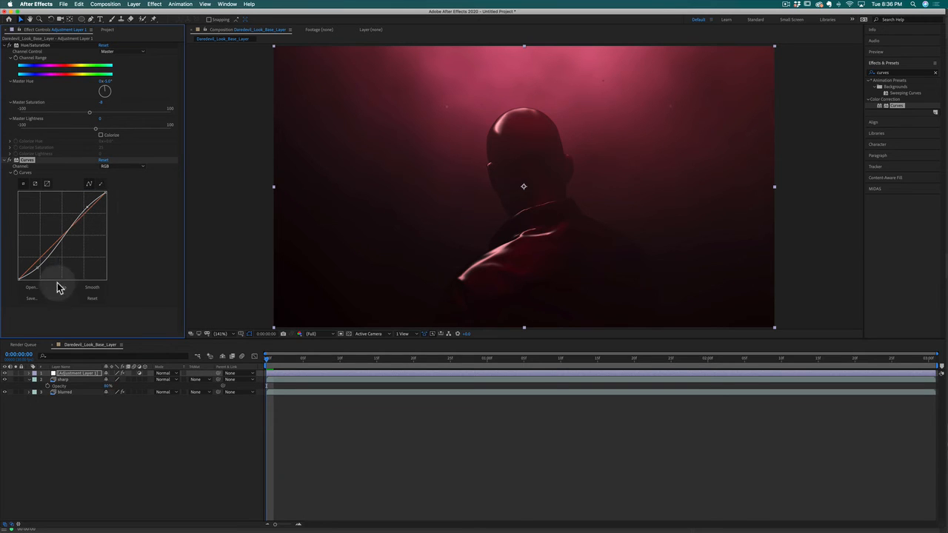
pyautogui.moveTo(37, 268); pyautogui.dragTo(38, 269)
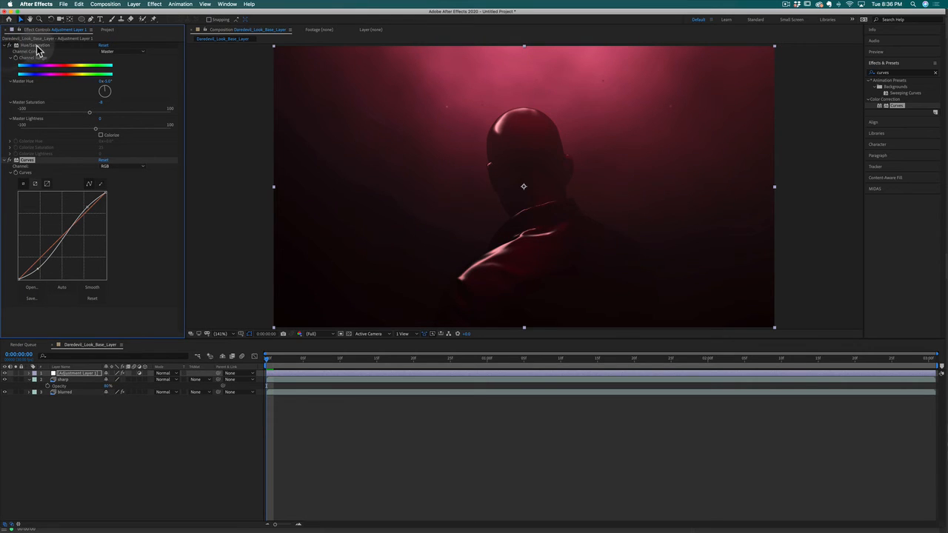
# Move Hue/Saturation below Curves on the adjustment layer and set its Master Lightness to 5 and Master Saturation to -7
pyautogui.moveTo(32, 48); pyautogui.dragTo(63, 284)
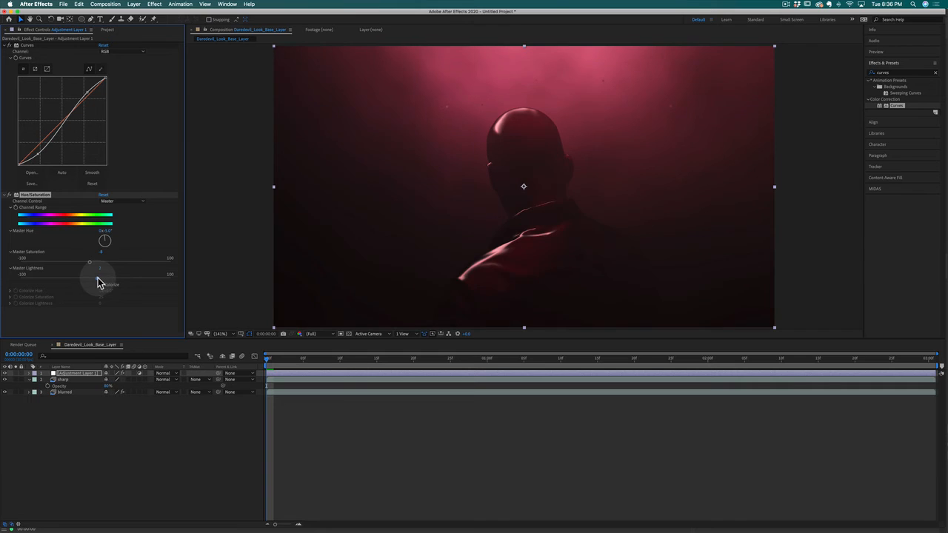
pyautogui.moveTo(102, 282); pyautogui.dragTo(83, 263)
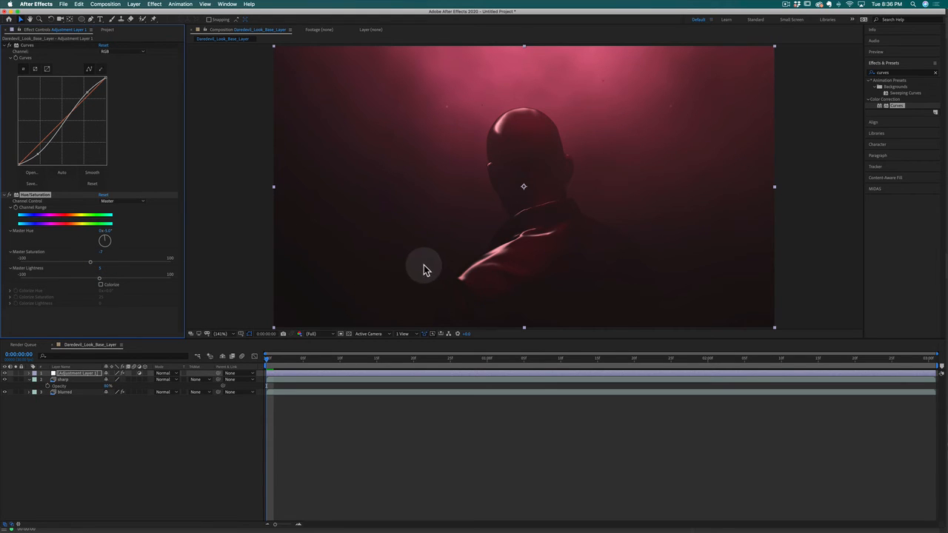
pyautogui.click(173, 436)
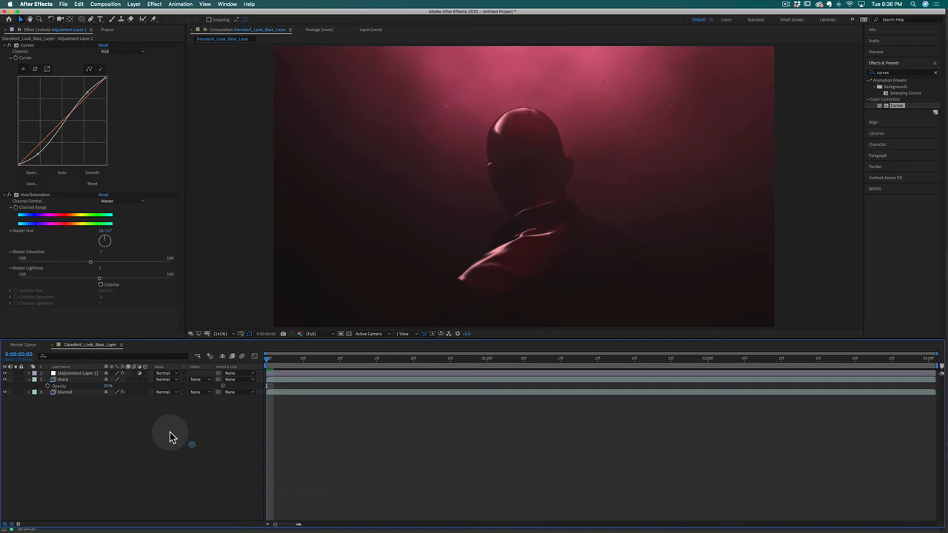
pyautogui.click(74, 373)
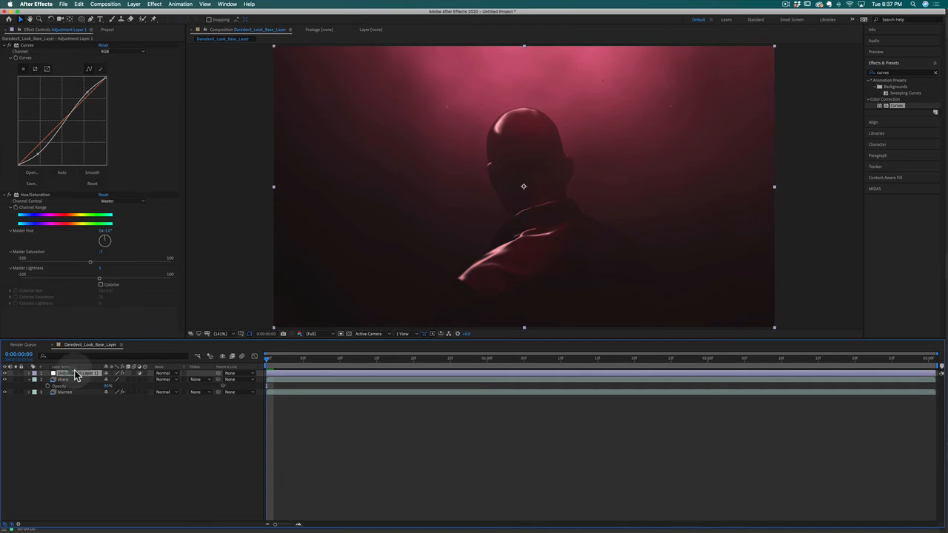
# Draw an elliptical mask around the figure on the adjustment layer and stretch its upper edge further above the frame
pyautogui.click(81, 20)
pyautogui.press(',')
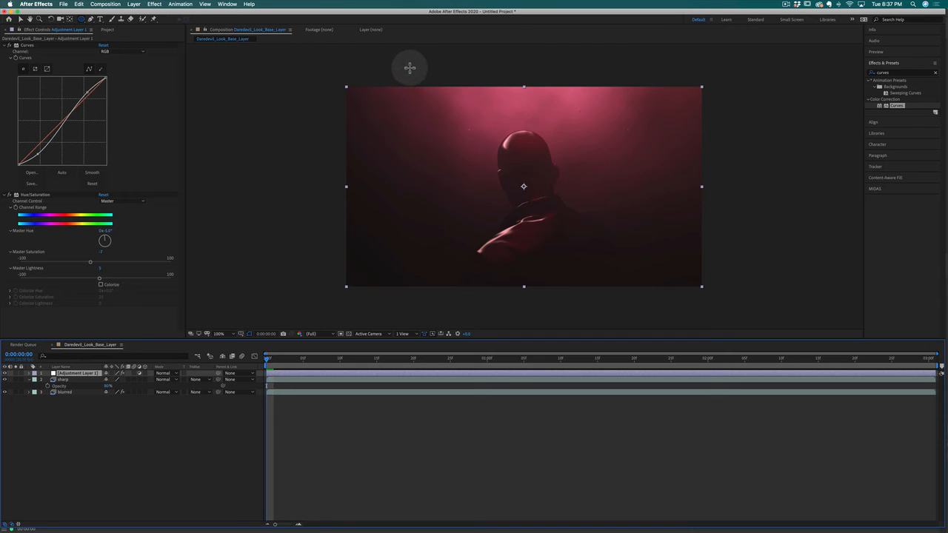
pyautogui.moveTo(409, 68)
pyautogui.mouseDown()
pyautogui.moveTo(469, 144)
pyautogui.moveTo(585, 214)
pyautogui.moveTo(625, 227)
pyautogui.moveTo(658, 262)
pyautogui.moveTo(638, 279)
pyautogui.mouseUp()
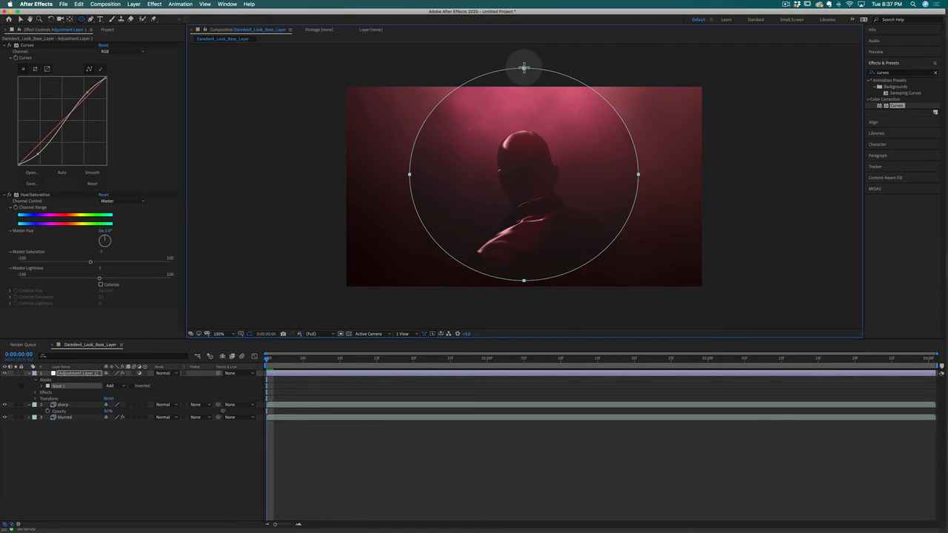
pyautogui.click(20, 19)
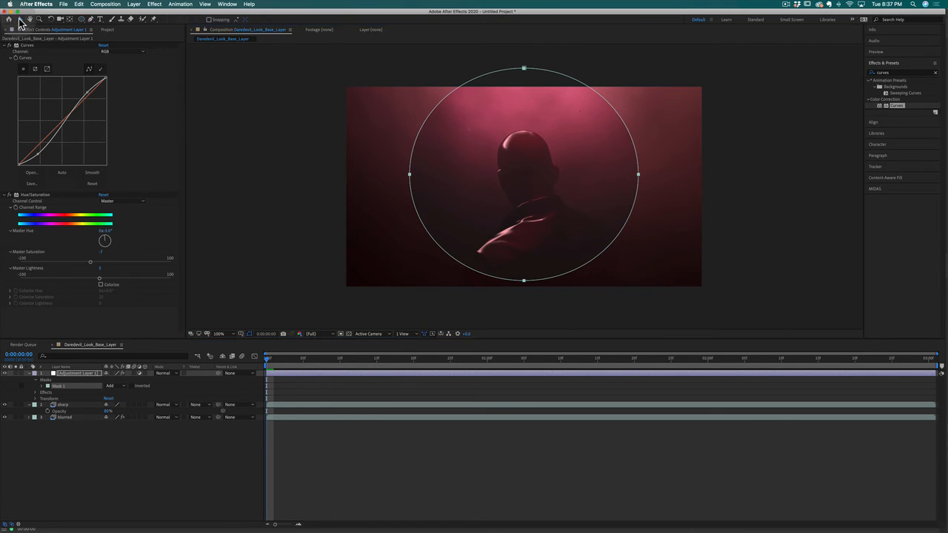
pyautogui.doubleClick(524, 69)
pyautogui.moveTo(525, 70); pyautogui.dragTo(524, 43)
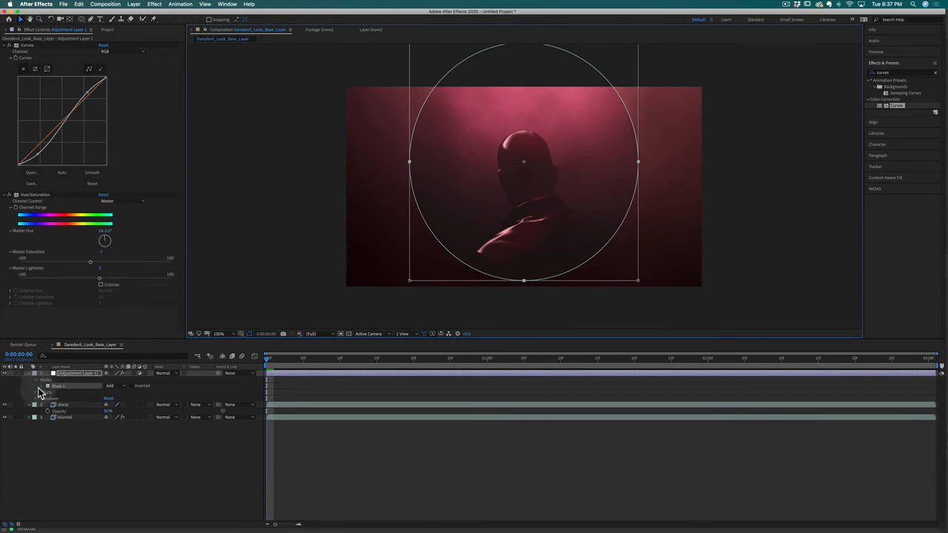
# Set the feather of the adjustment layer's mask to 550 pixels
pyautogui.click(42, 386)
pyautogui.click(117, 398)
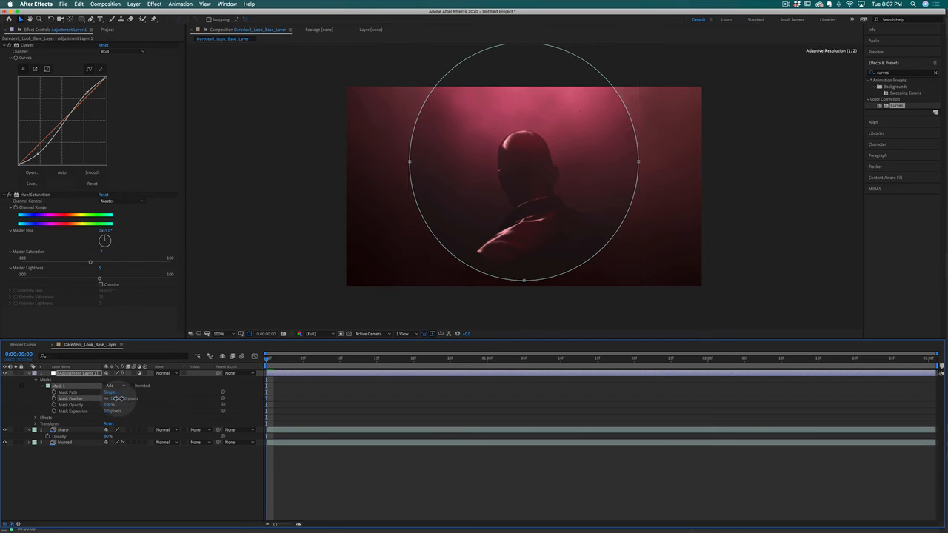
pyautogui.moveTo(116, 399); pyautogui.dragTo(285, 376)
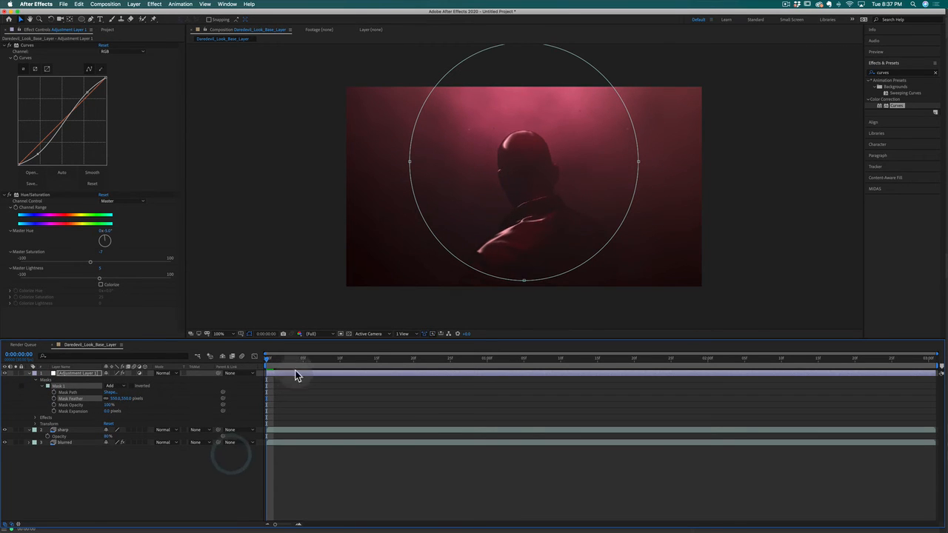
pyautogui.click(195, 488)
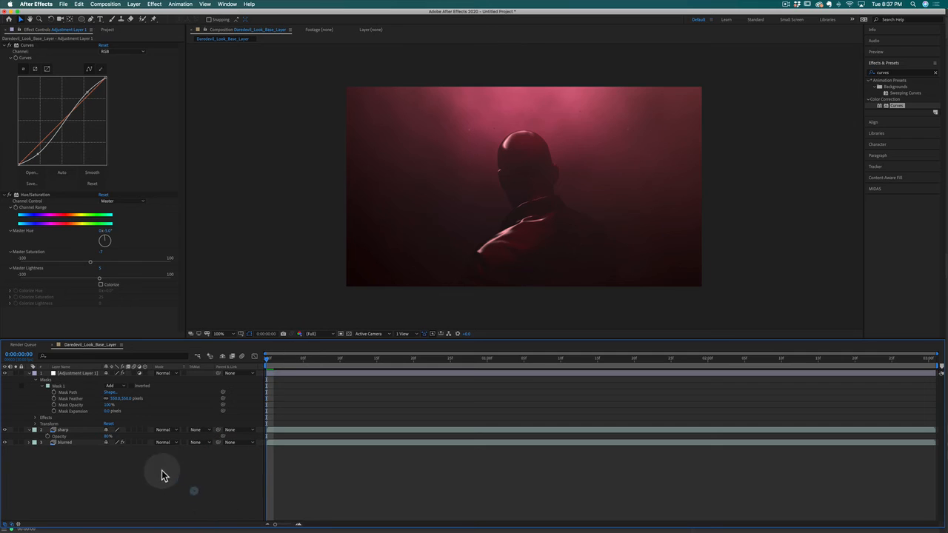
# Compare the composite with the adjustment layer hidden and shown
pyautogui.click(4, 373)
pyautogui.click(5, 372)
pyautogui.click(4, 373)
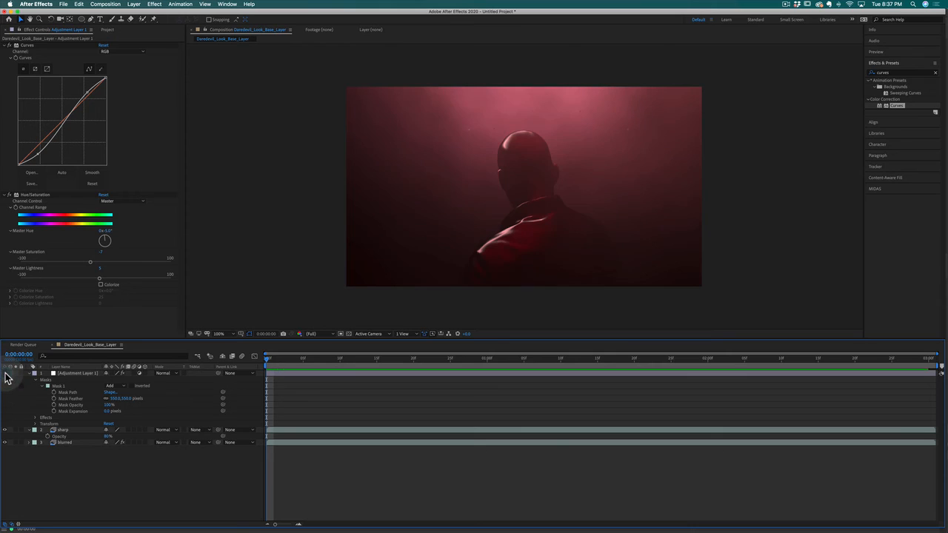
pyautogui.click(4, 372)
pyautogui.click(4, 373)
pyautogui.click(5, 373)
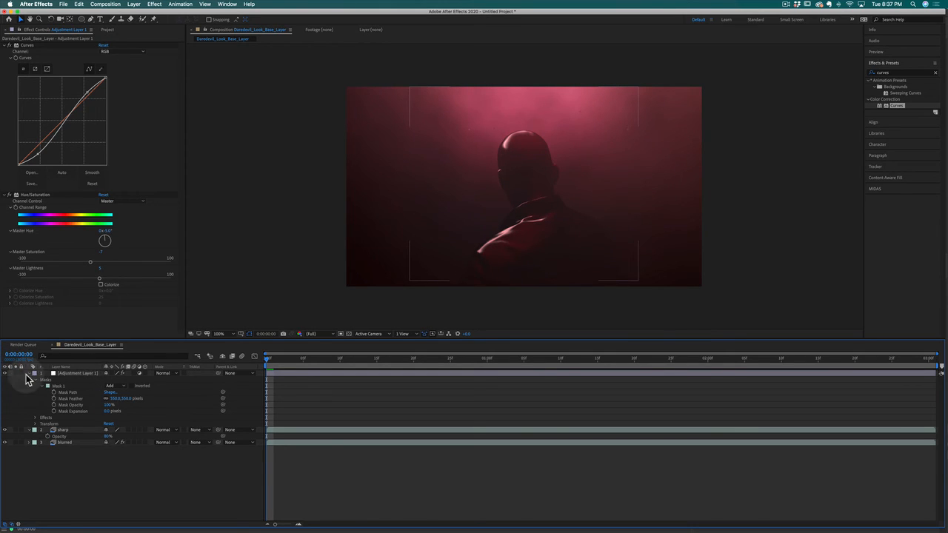
# Lower the adjustment layer's Opacity to 29%
pyautogui.click(29, 373)
pyautogui.click(77, 373)
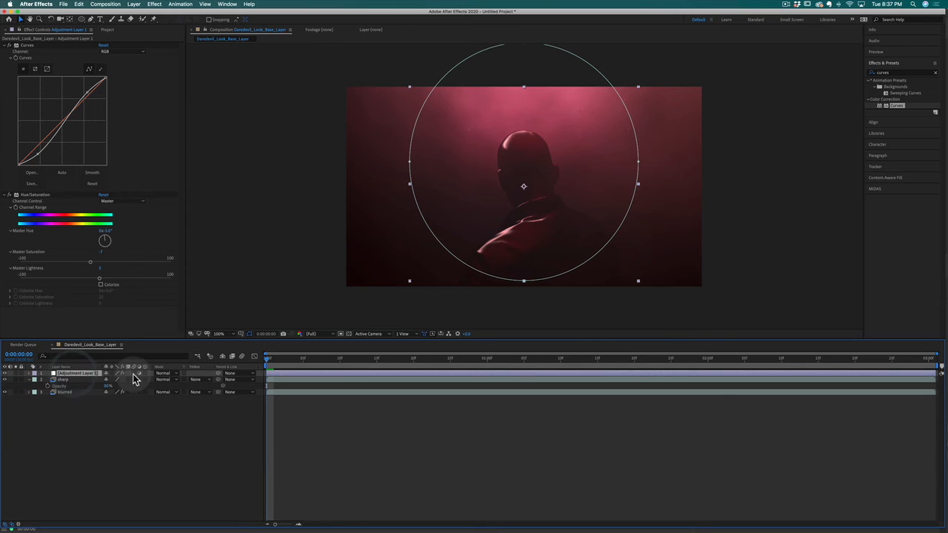
pyautogui.press('t')
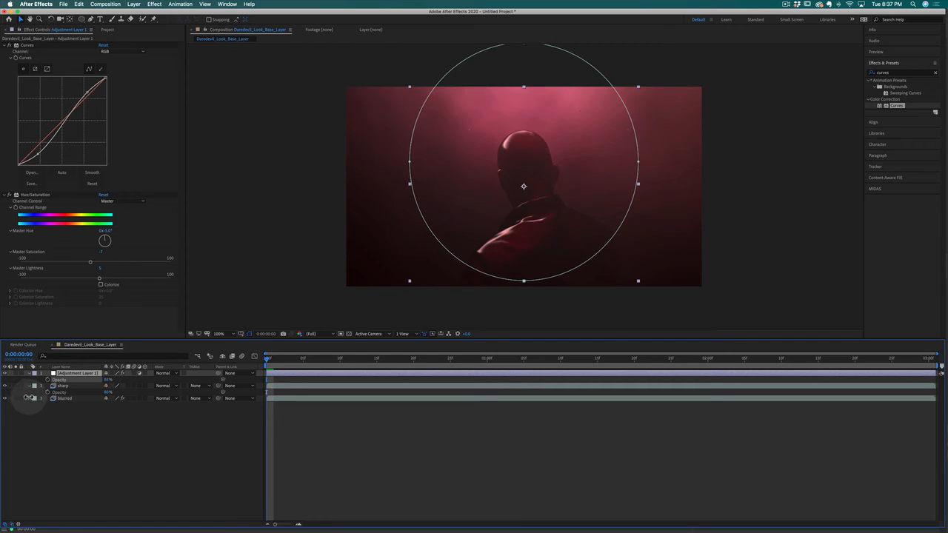
pyautogui.moveTo(26, 398); pyautogui.dragTo(4, 400)
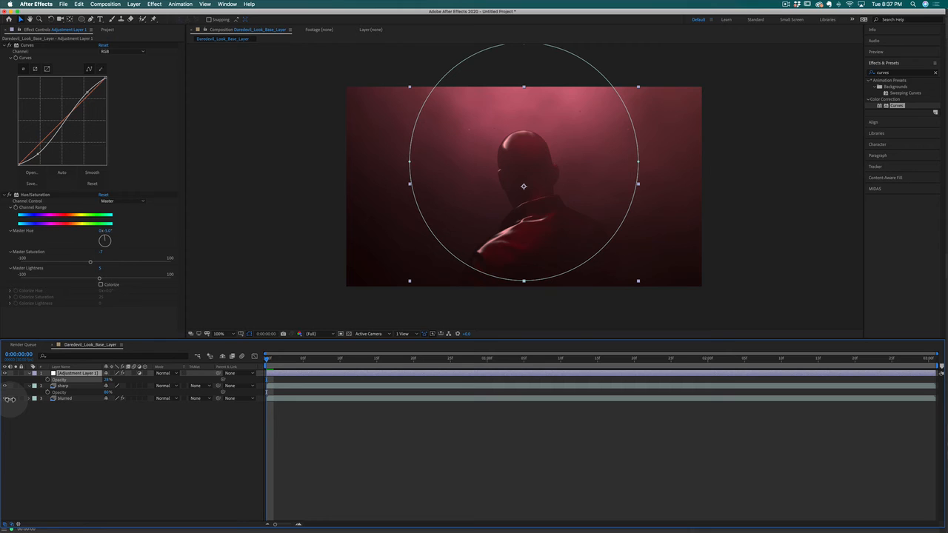
pyautogui.click(144, 435)
# Scrub through the opening frames to check the softened grade, returning to the first frame
pyautogui.click(318, 359)
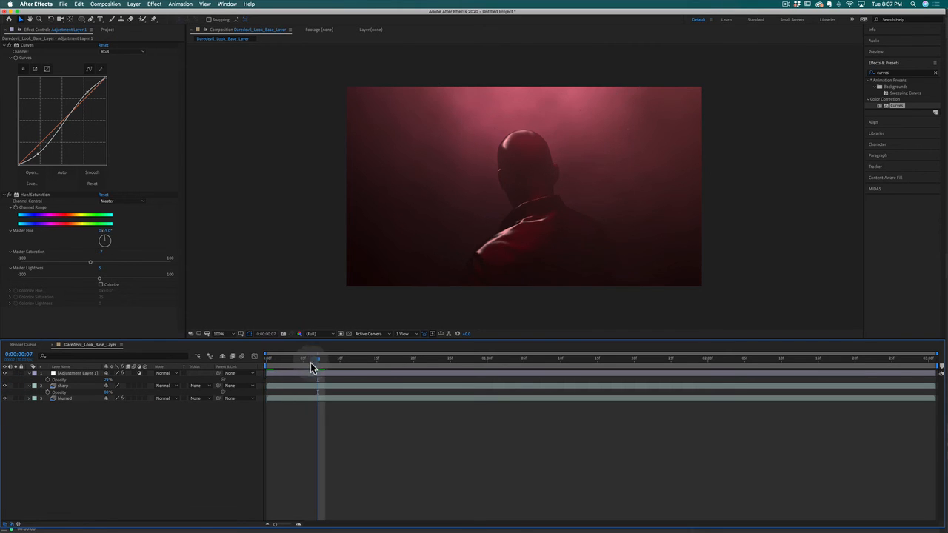
pyautogui.moveTo(315, 360); pyautogui.dragTo(269, 360)
pyautogui.click(142, 371)
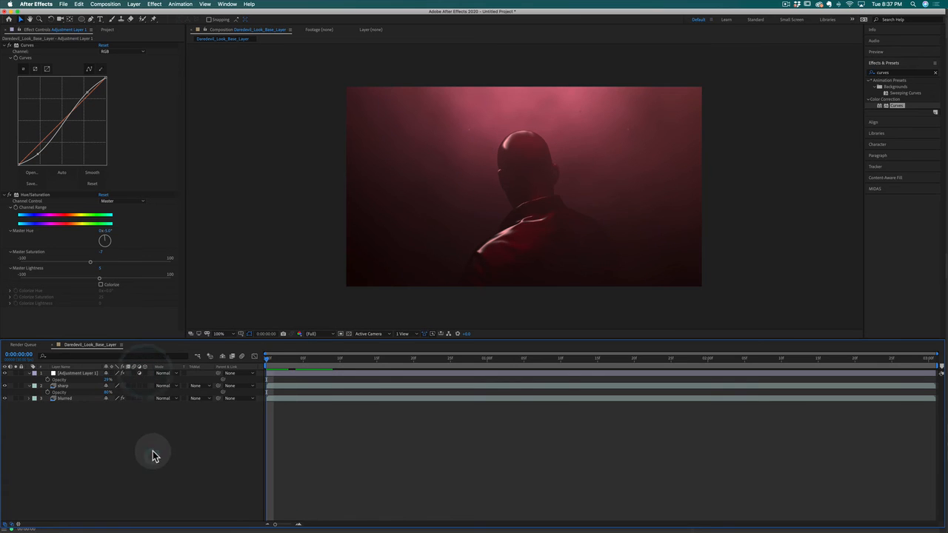
pyautogui.click(151, 453)
pyautogui.click(210, 448)
pyautogui.click(68, 373)
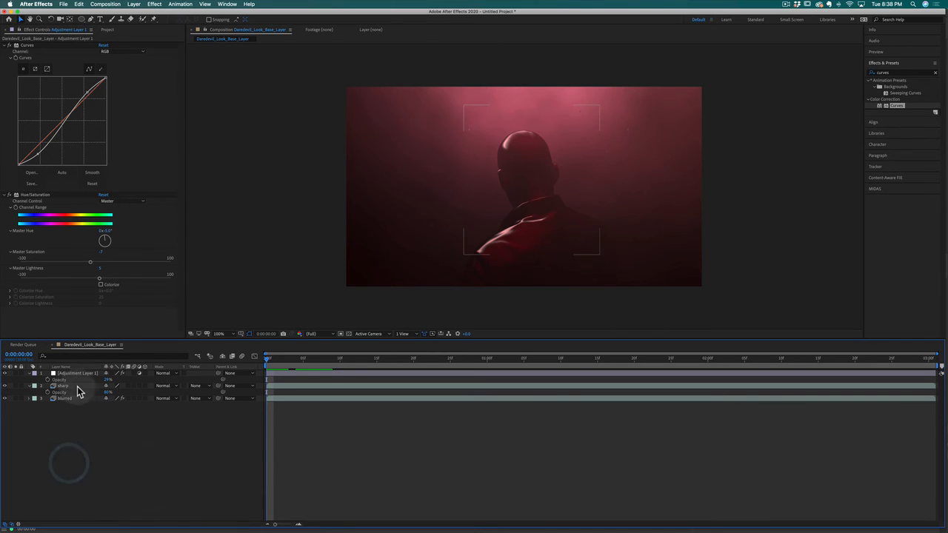
pyautogui.click(79, 414)
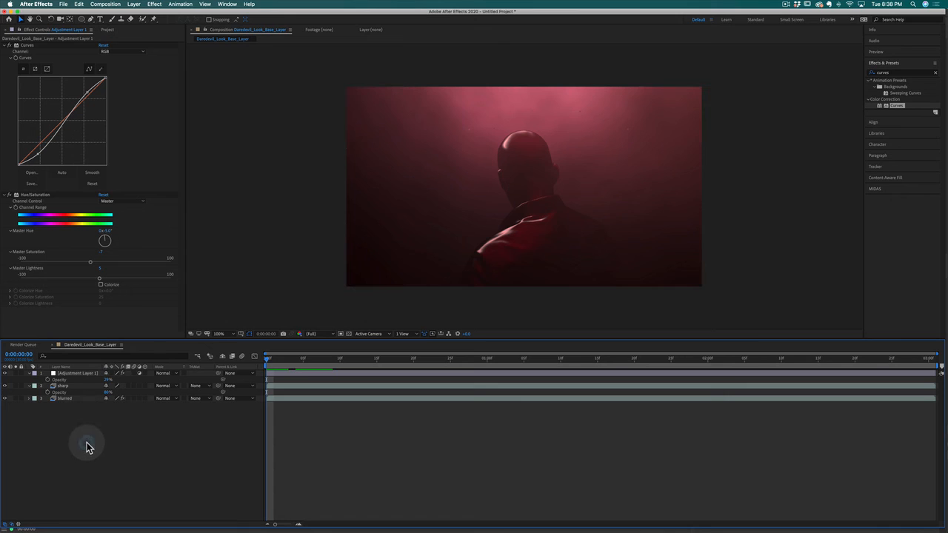
# Create a comp-sized solid in a very dark red, 090202, above the other layers
pyautogui.press('super+y')
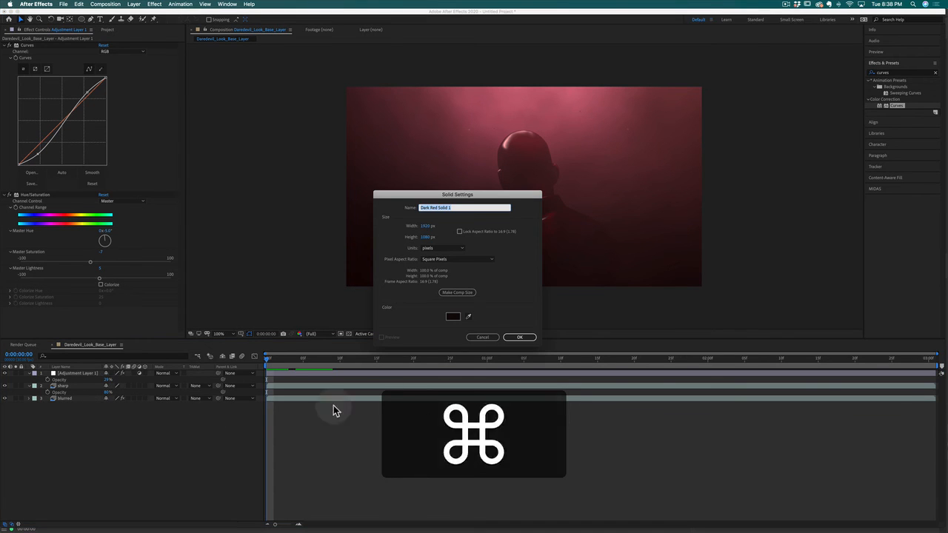
pyautogui.click(451, 317)
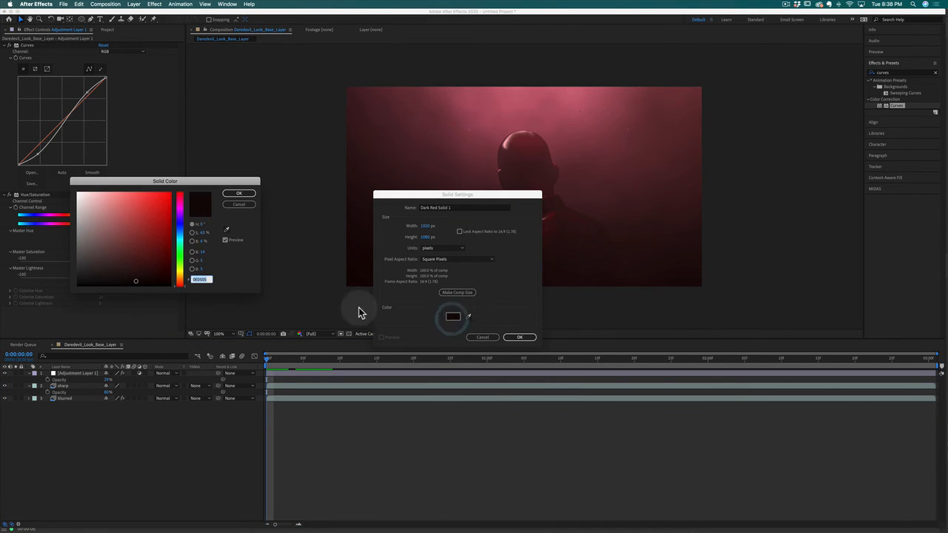
pyautogui.moveTo(131, 272); pyautogui.dragTo(147, 281)
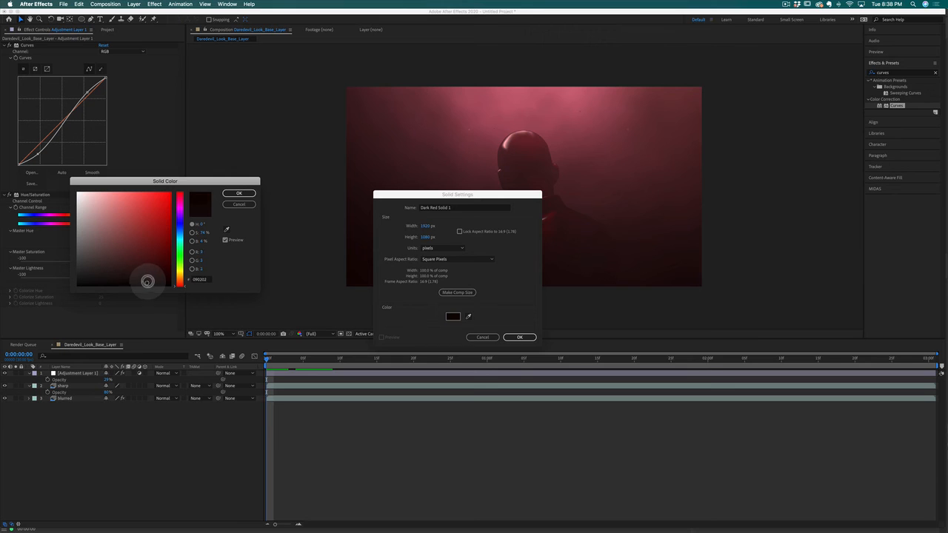
pyautogui.click(241, 194)
pyautogui.click(517, 338)
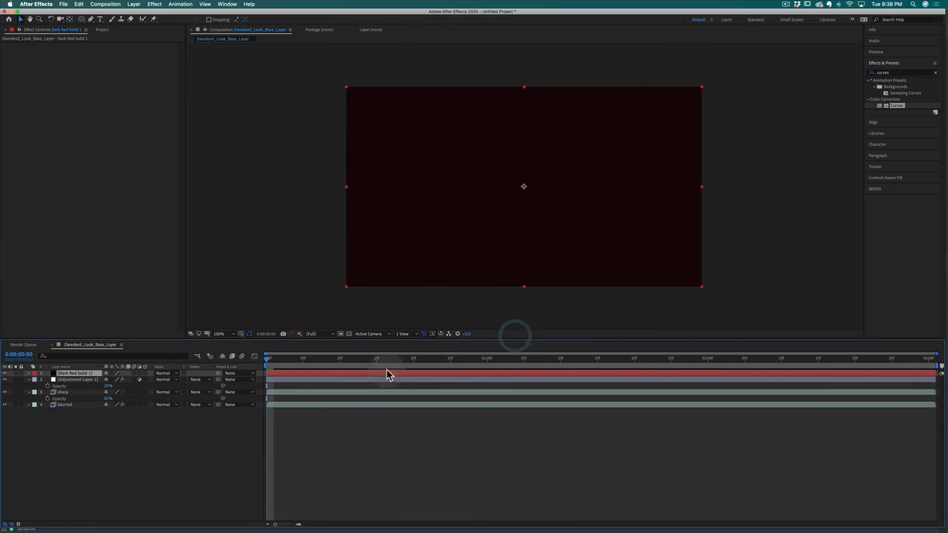
# Set the dark red solid's blending mode to Multiply
pyautogui.click(100, 504)
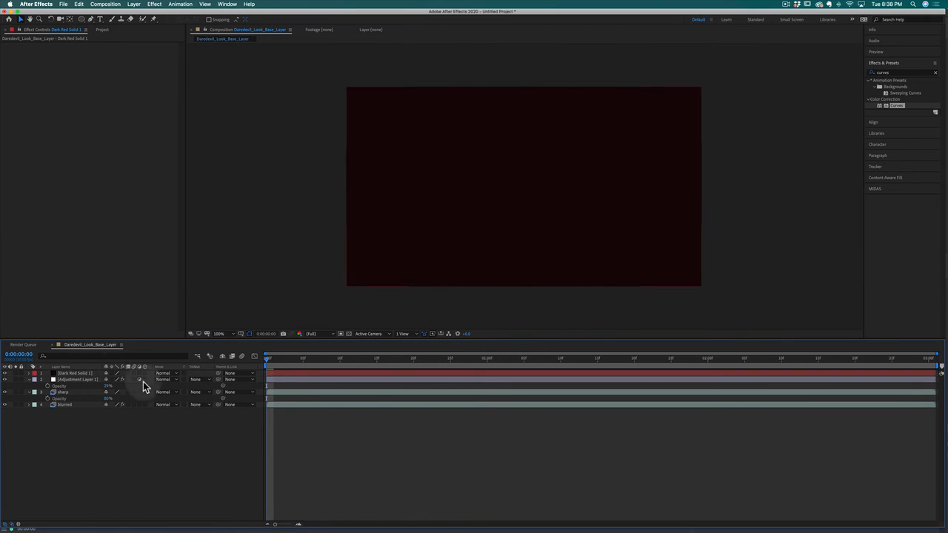
pyautogui.click(175, 374)
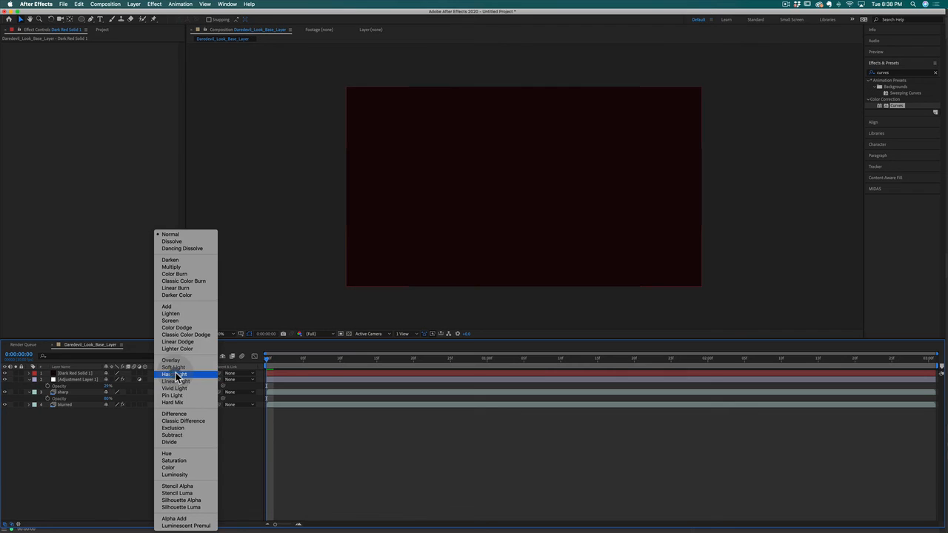
pyautogui.click(177, 267)
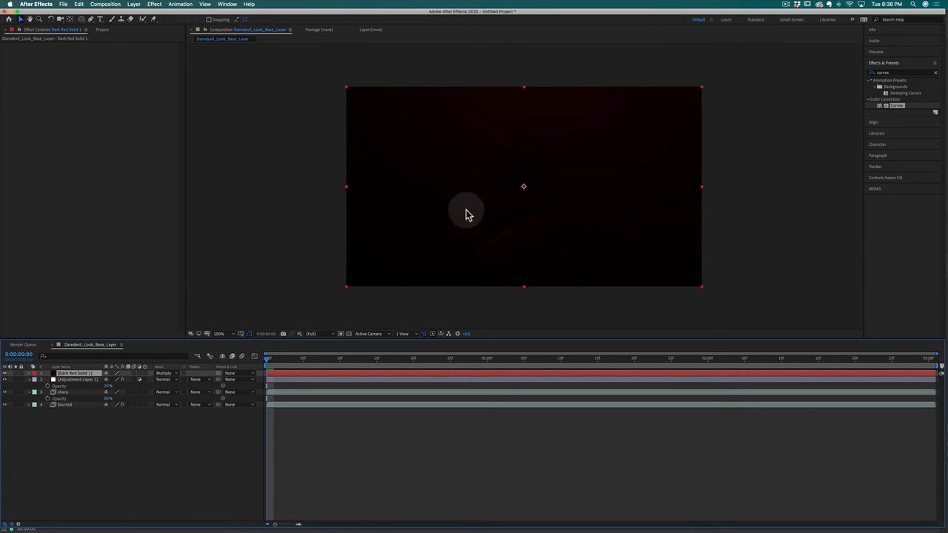
pyautogui.click(192, 480)
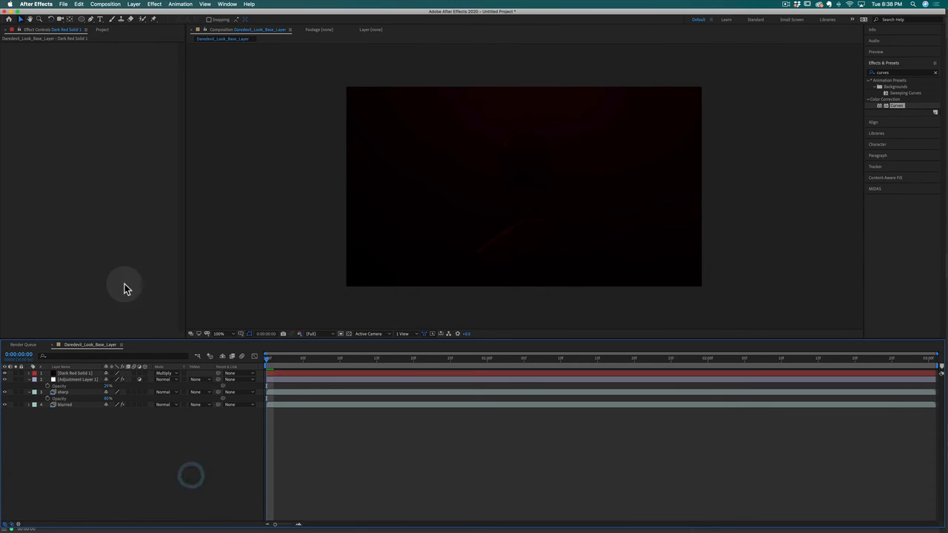
# Draw a large elliptical mask on the dark red solid, stretch it upward, and shift it higher over the figure
pyautogui.click(66, 374)
pyautogui.click(81, 18)
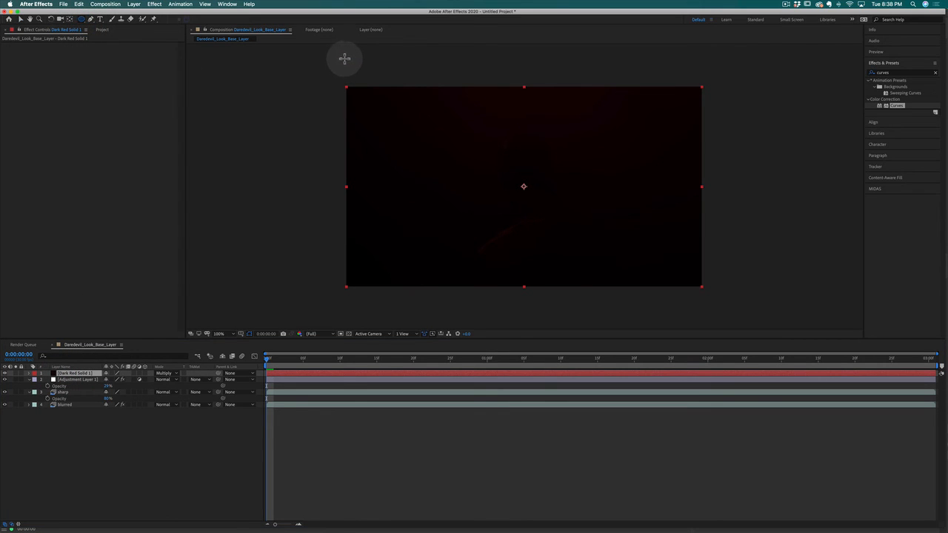
pyautogui.moveTo(370, 52); pyautogui.dragTo(680, 277)
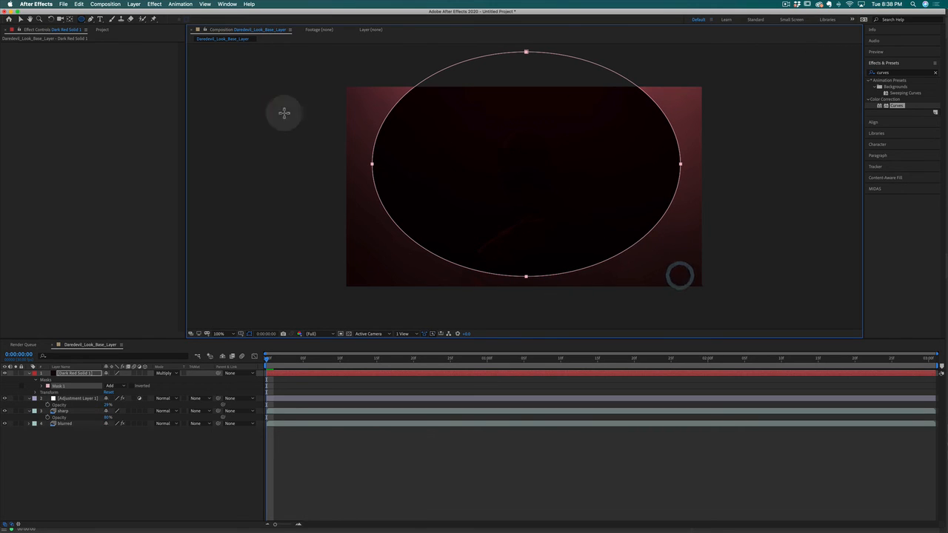
pyautogui.click(21, 17)
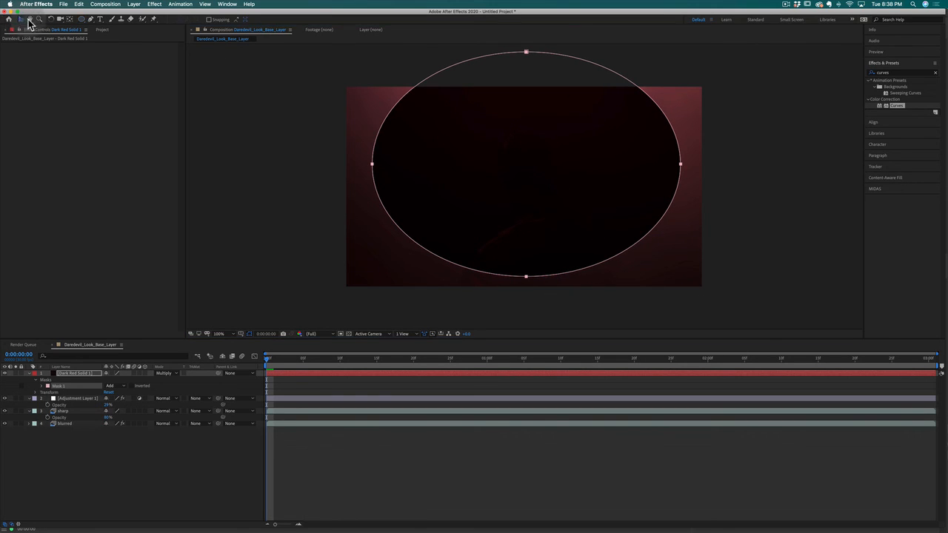
pyautogui.moveTo(526, 51); pyautogui.dragTo(521, 4)
pyautogui.doubleClick(525, 50)
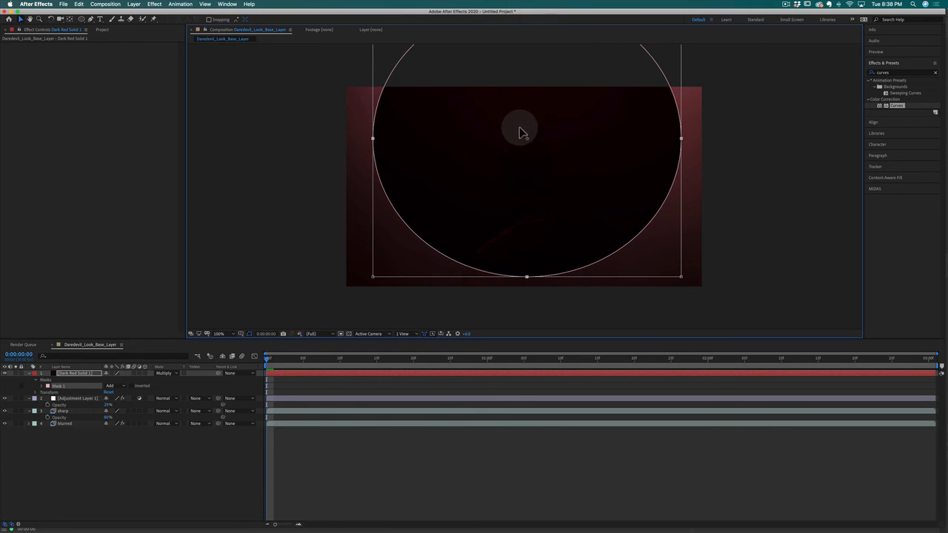
pyautogui.moveTo(520, 129); pyautogui.dragTo(517, 97)
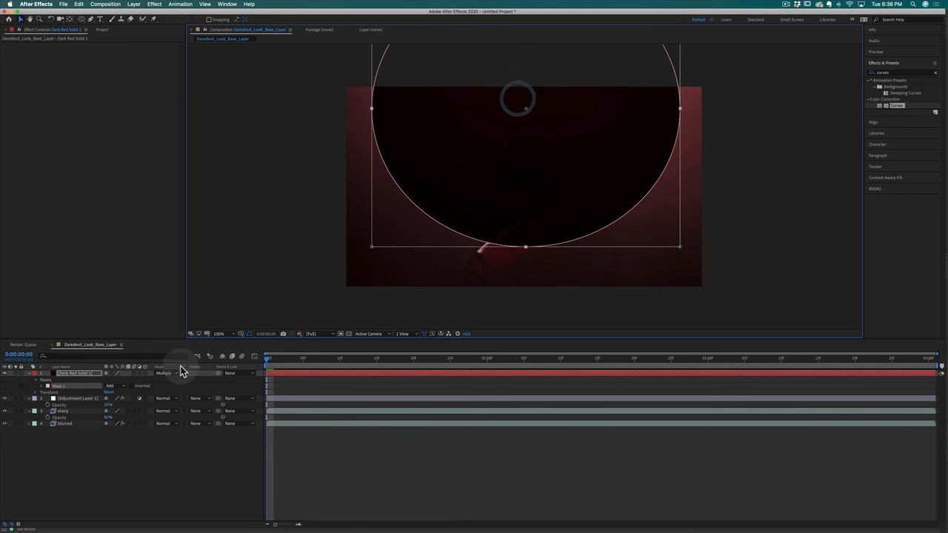
# Invert the dark red solid's mask and set its feather to 539 pixels to form a vignette
pyautogui.click(42, 386)
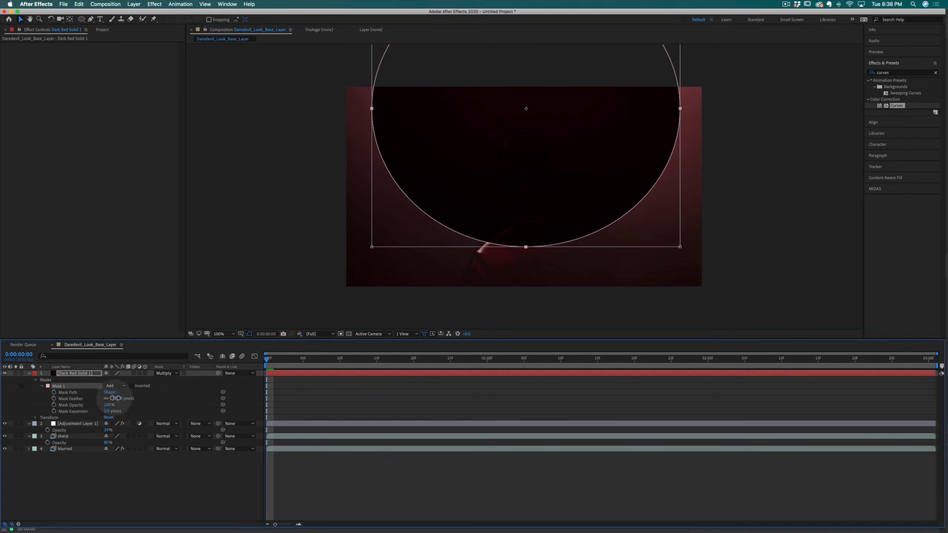
pyautogui.moveTo(115, 399); pyautogui.dragTo(289, 386)
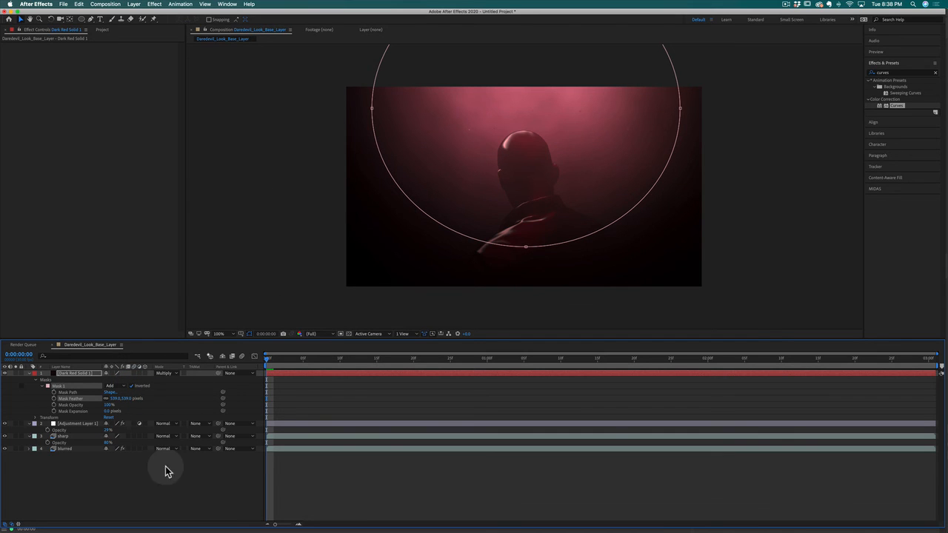
pyautogui.click(154, 489)
# Lower the dark red solid's Opacity to 52% and play back the composition from the start
pyautogui.click(74, 373)
pyautogui.press('t')
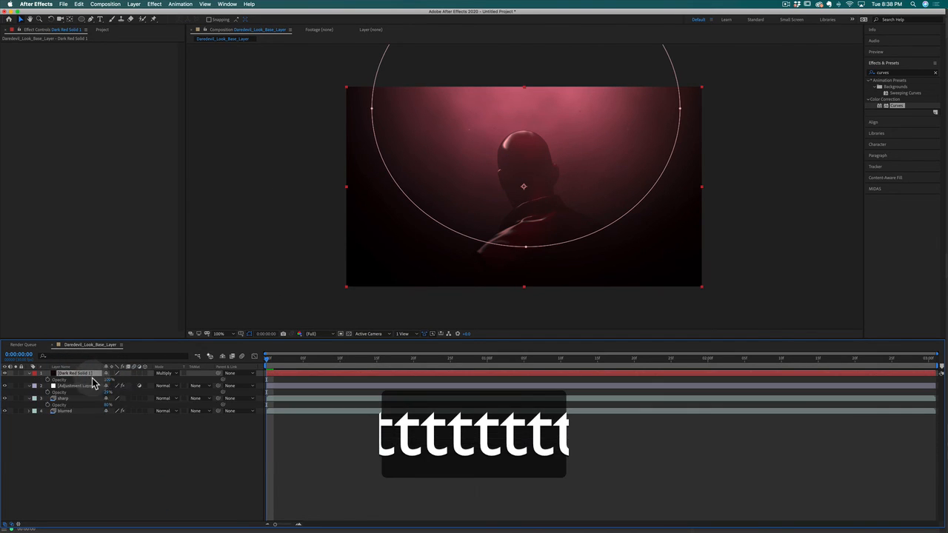
pyautogui.moveTo(109, 381); pyautogui.dragTo(18, 391)
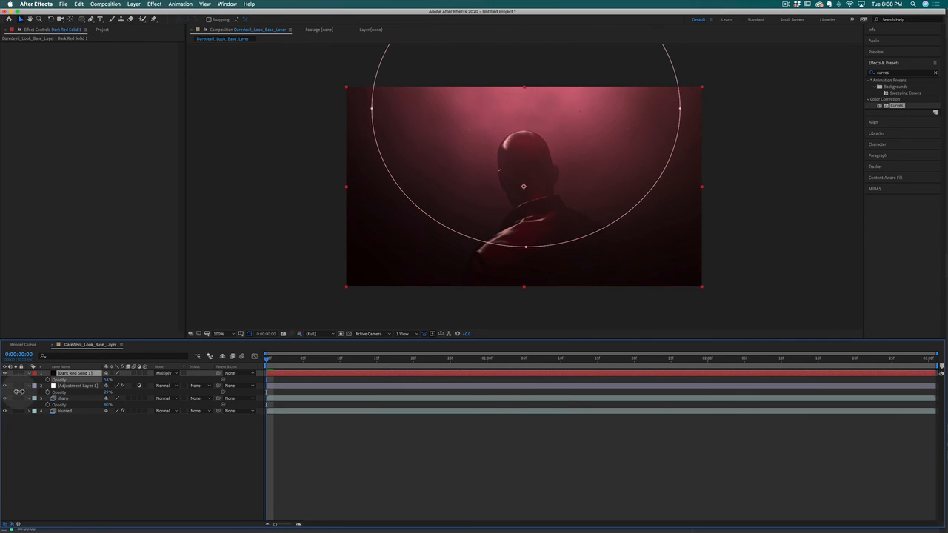
pyautogui.click(115, 453)
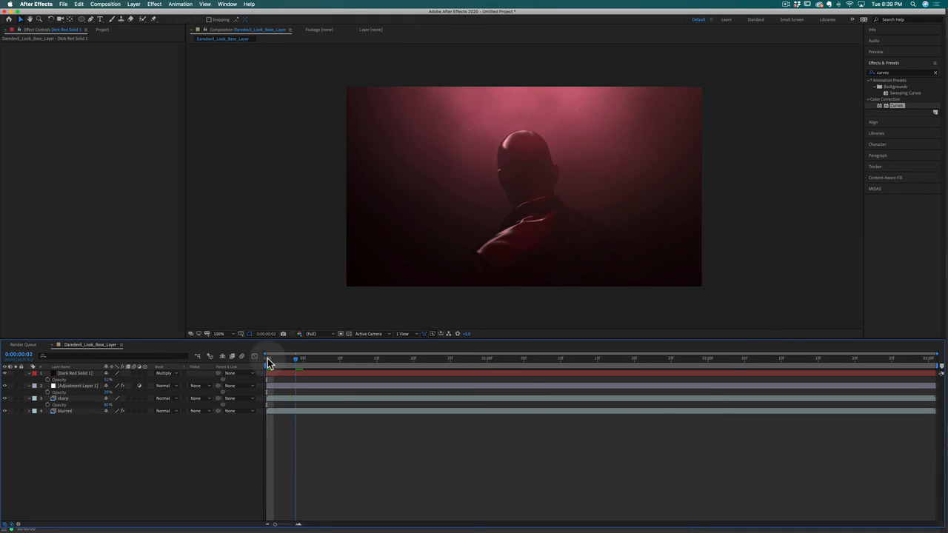
pyautogui.press('space')
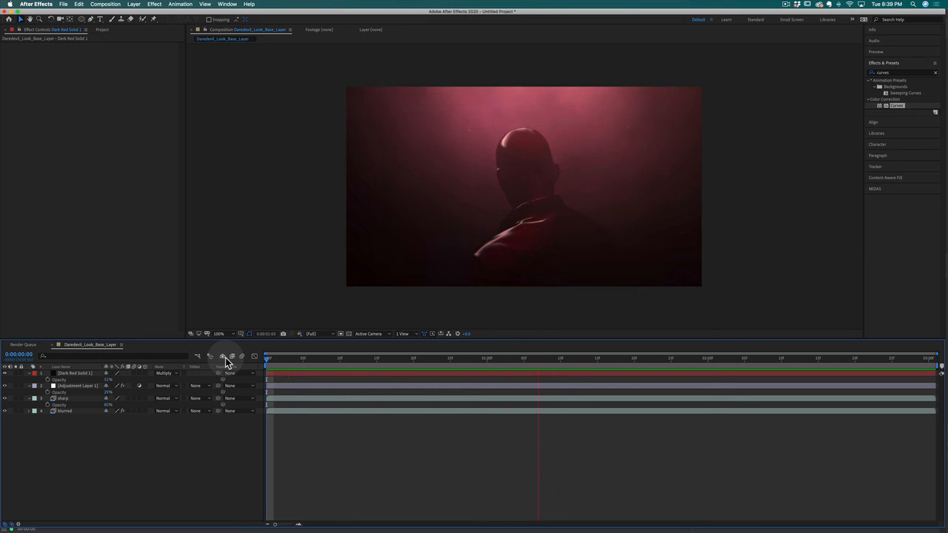
# Play back the composition to review the graded shot with the dark red vignette, stopping around 0:00:01:08
pyautogui.press('space')
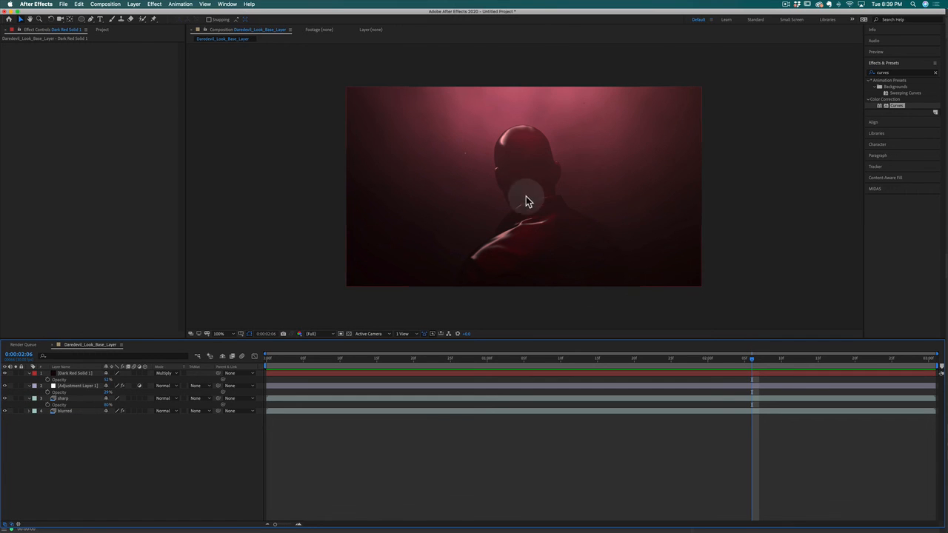
pyautogui.press('space')
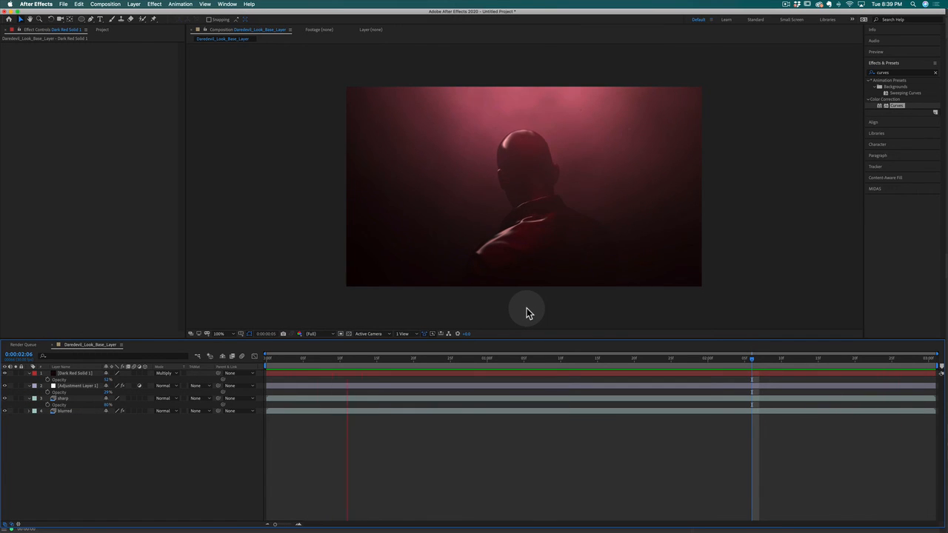
pyautogui.press('space')
# Switch to Cinema 4D to scrub through the original render in the Picture Viewer for comparison, and return to After Effects
pyautogui.press('super+Tab')
pyautogui.press('super+Tab')
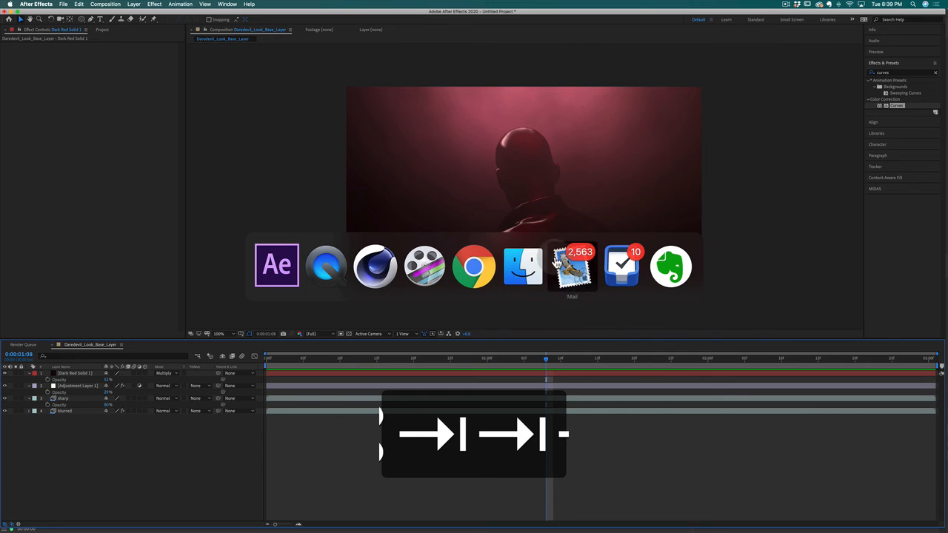
pyautogui.click(369, 266)
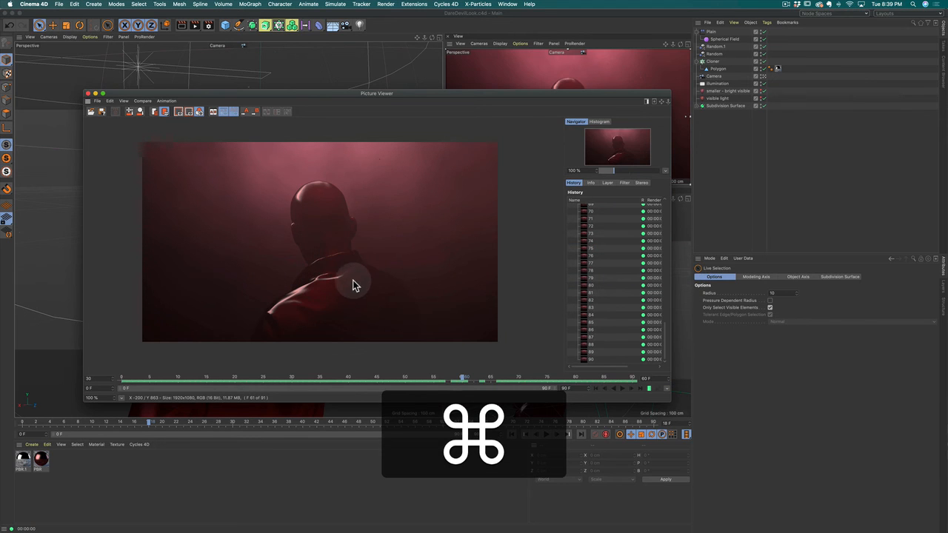
pyautogui.moveTo(159, 377); pyautogui.dragTo(186, 361)
pyautogui.press('super+Tab')
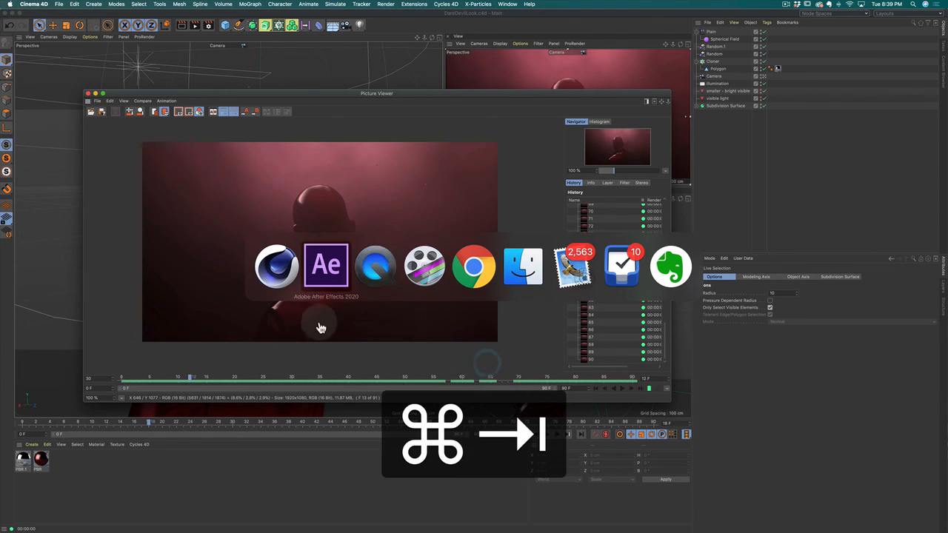
pyautogui.click(329, 271)
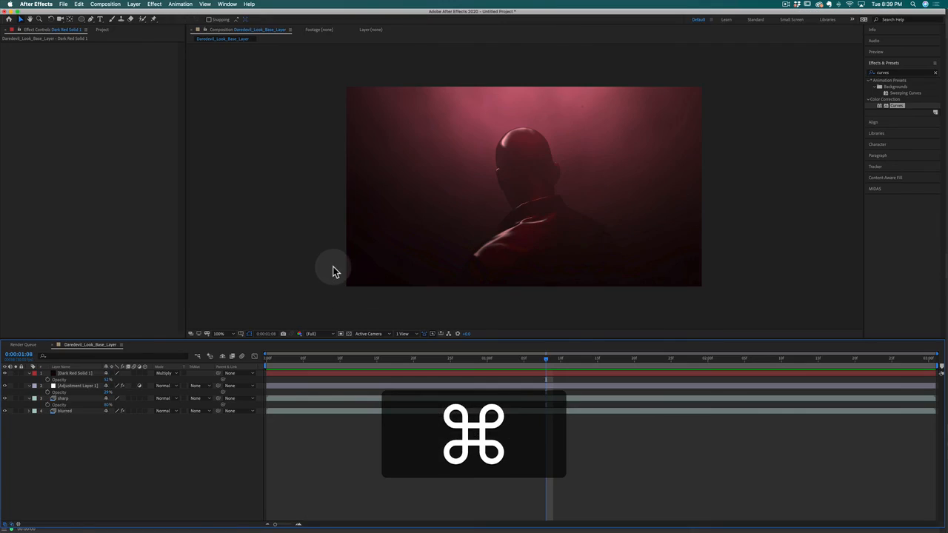
# Raise the dark red solid's Opacity to 65% to strengthen the vignette, and deselect the layer
pyautogui.click(111, 380)
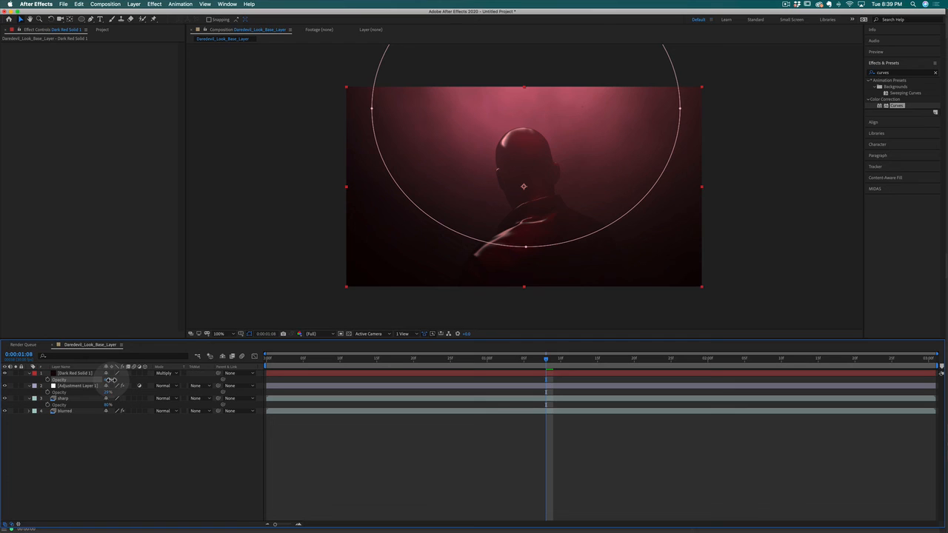
pyautogui.click(142, 464)
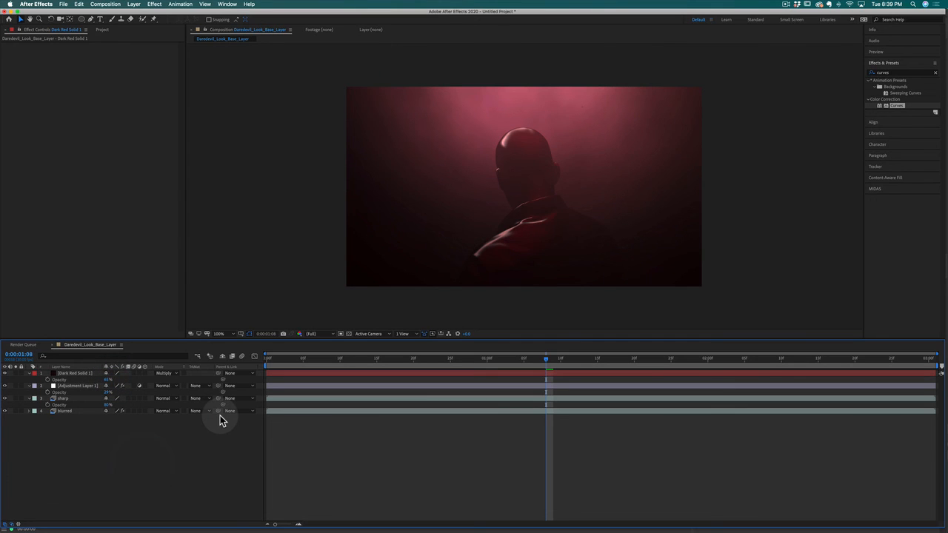